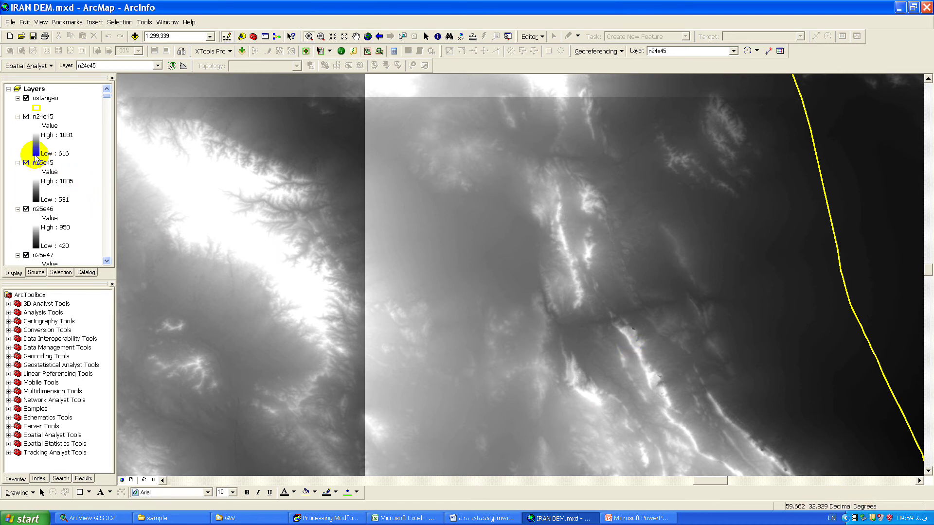
Collapse the legends of the ostangeo, n24e45 and n25e45 layers.
click(8, 90)
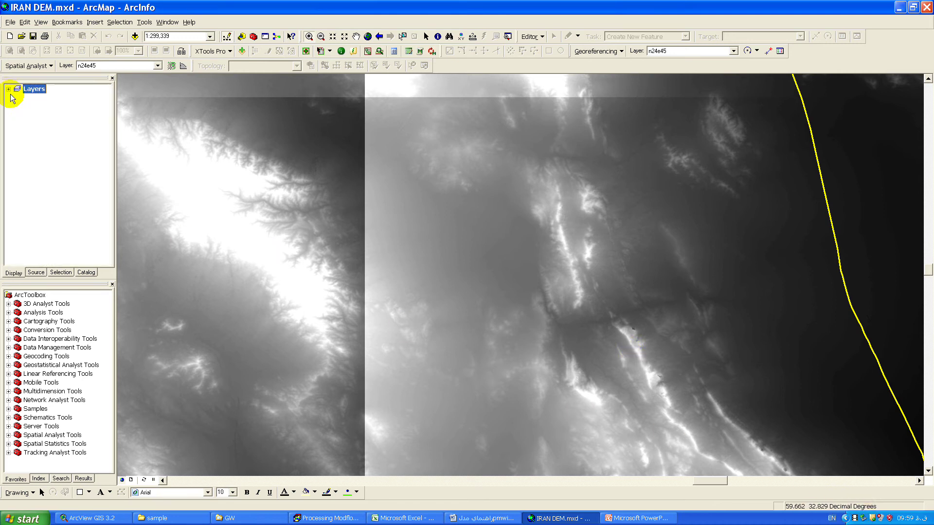
click(18, 98)
click(17, 107)
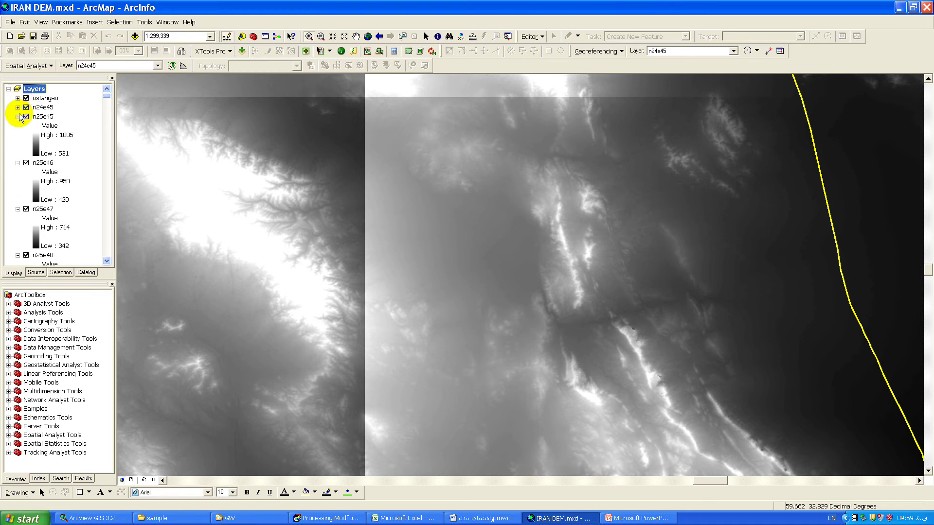
click(18, 117)
click(558, 352)
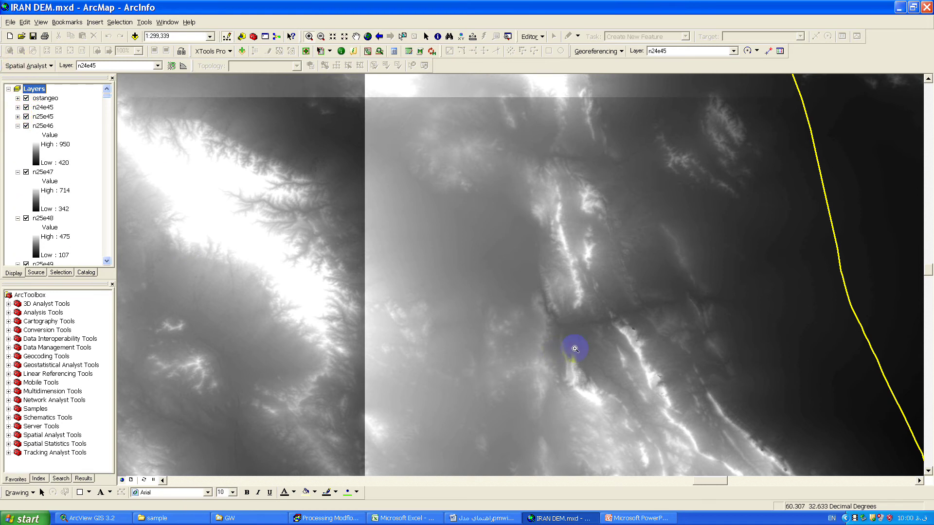
Start a new blank map and browse to the J:\RS\Iran_Dem30 folder to add data.
click(10, 36)
click(455, 275)
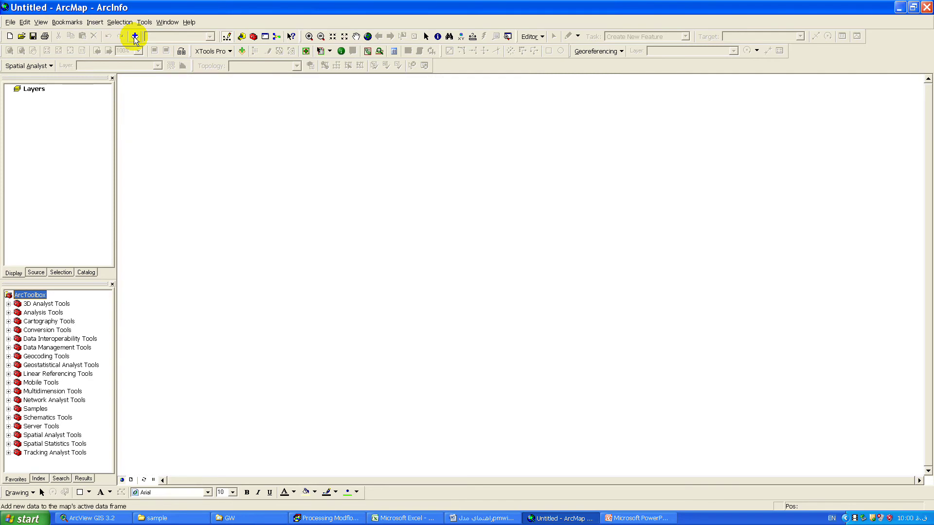
click(135, 36)
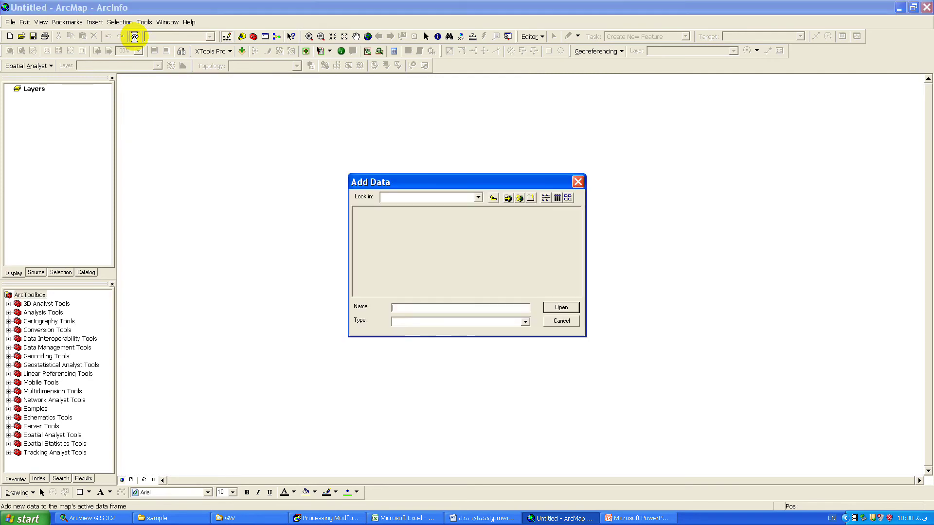
click(464, 200)
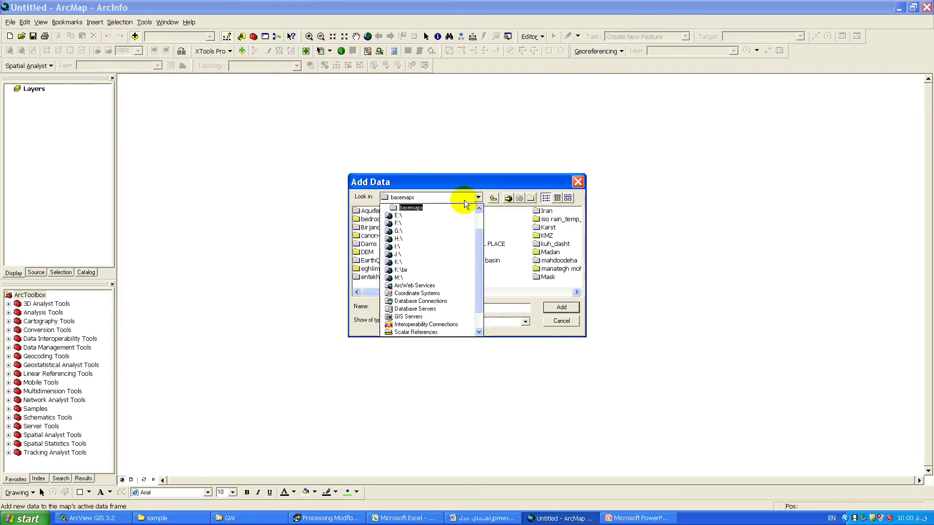
scroll(392, 246, up, 1)
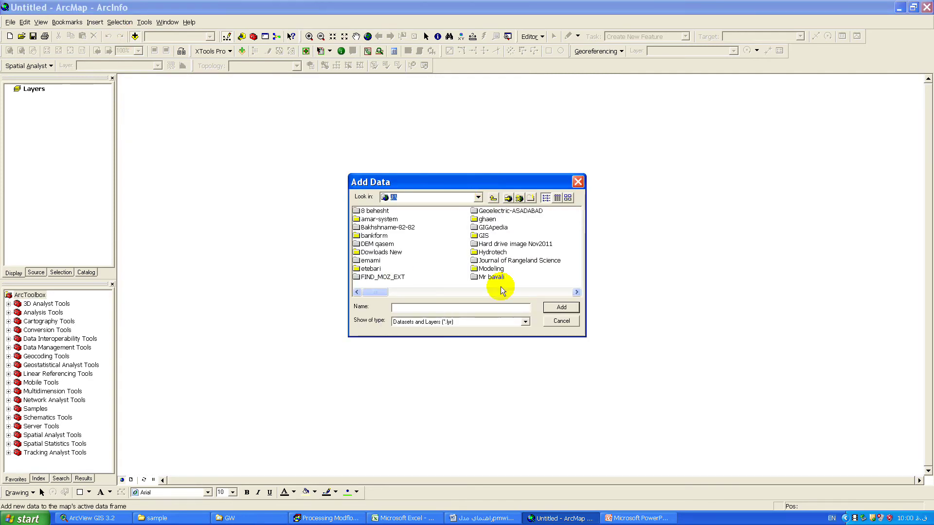
click(577, 292)
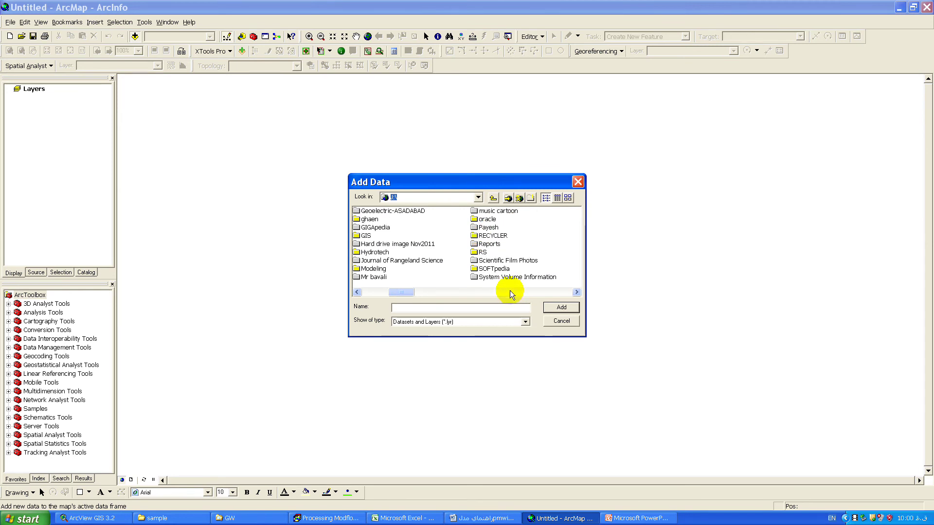
double_click(480, 250)
double_click(375, 247)
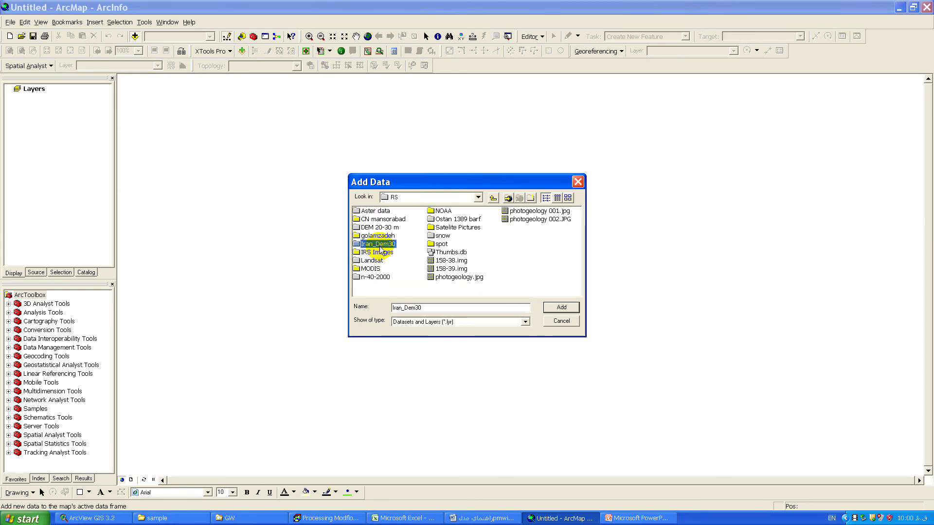
Add the n32e60 elevation raster from the Iran_Dem30 folder to the map.
click(464, 294)
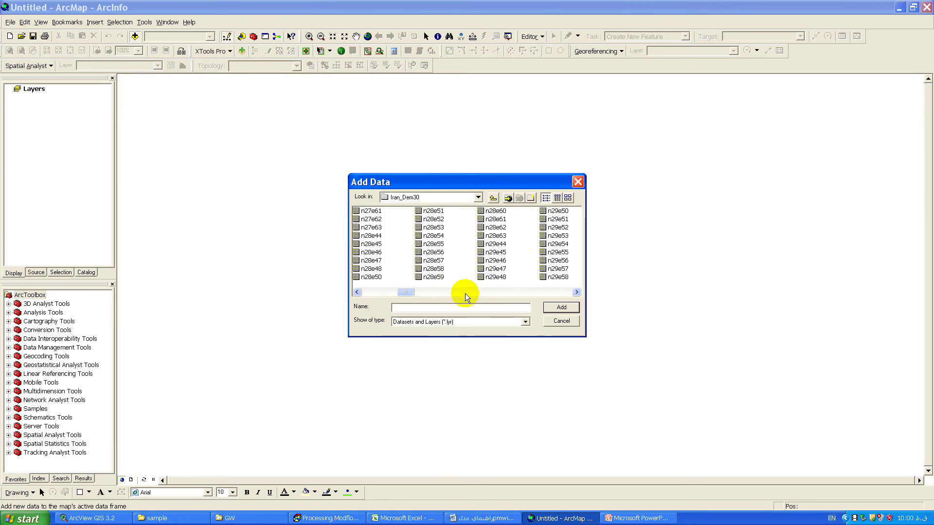
drag(469, 297, 559, 292)
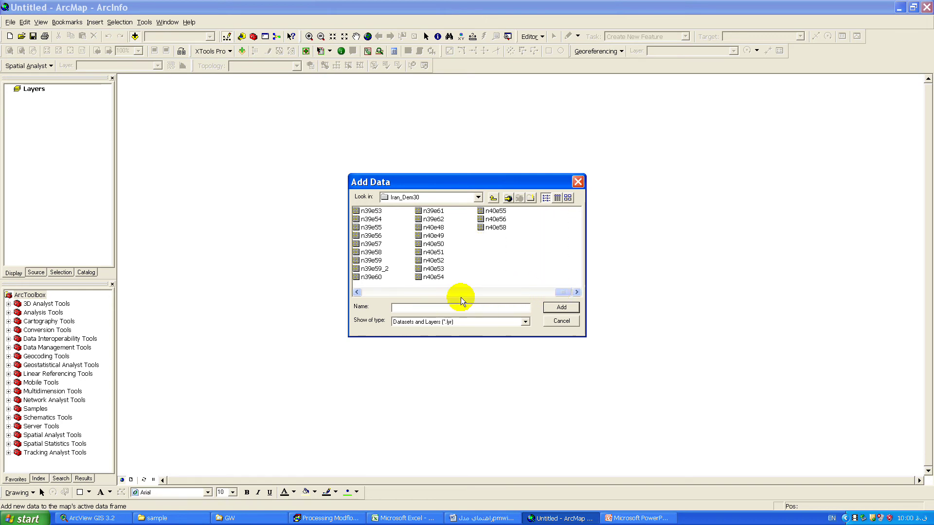
click(431, 291)
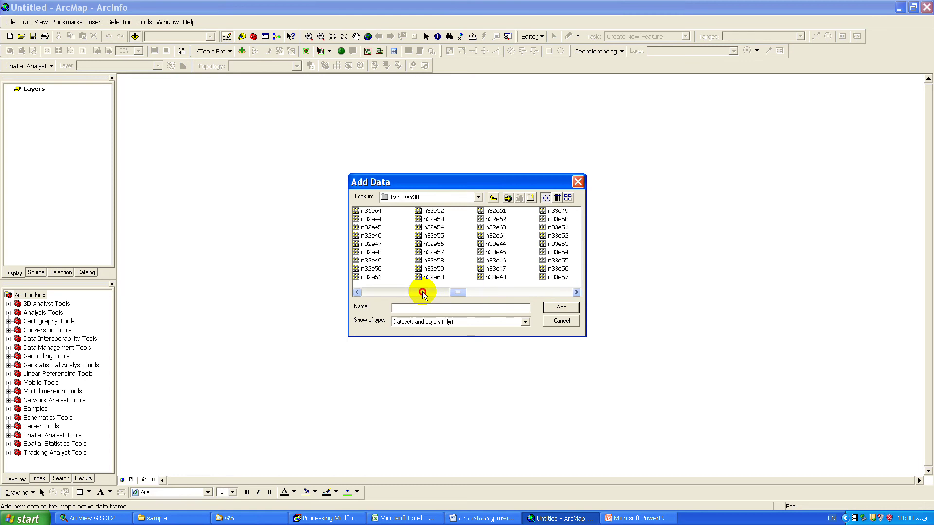
click(433, 277)
click(560, 307)
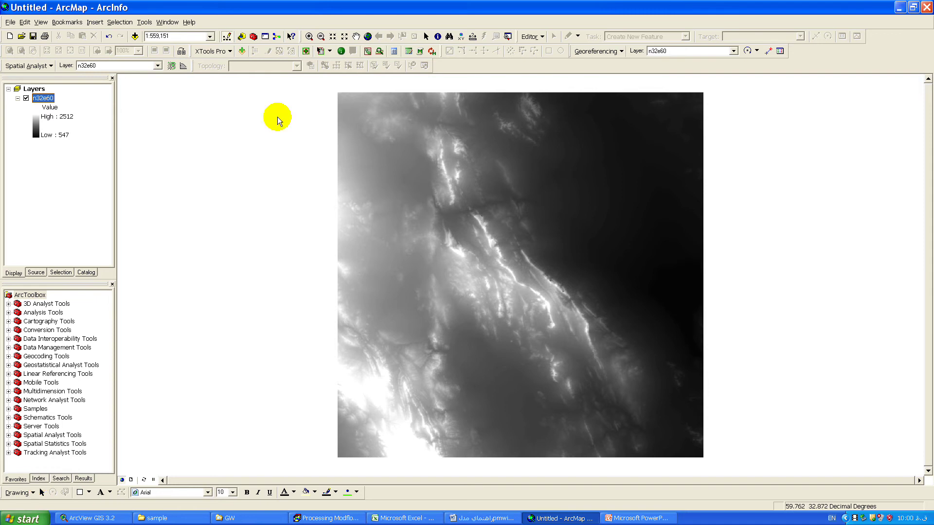
Find the Project Raster tool with the keyword "pro" and set n32e60 as its input raster.
click(253, 37)
click(253, 37)
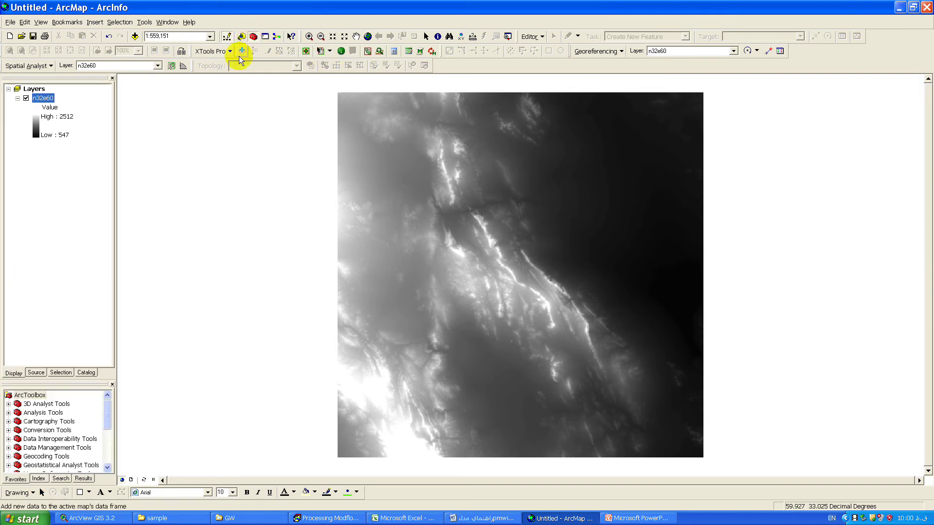
click(39, 479)
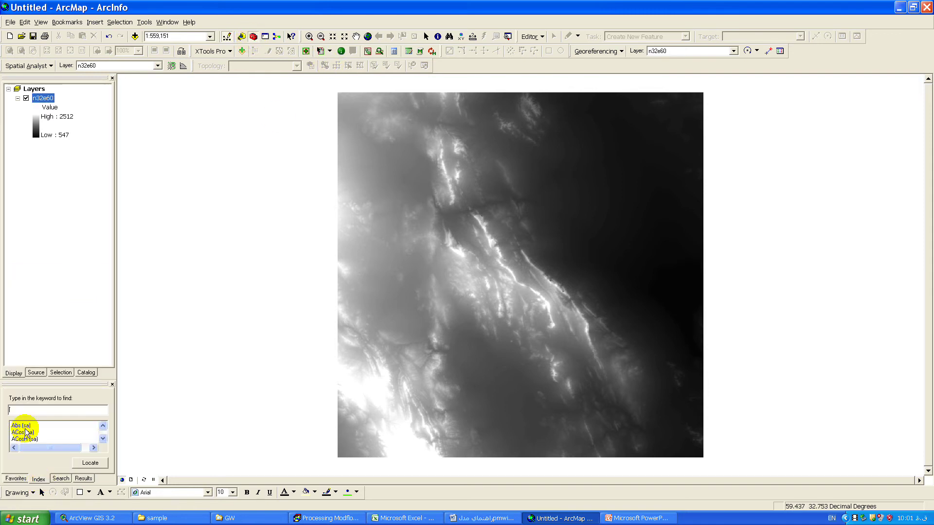
text(pro)
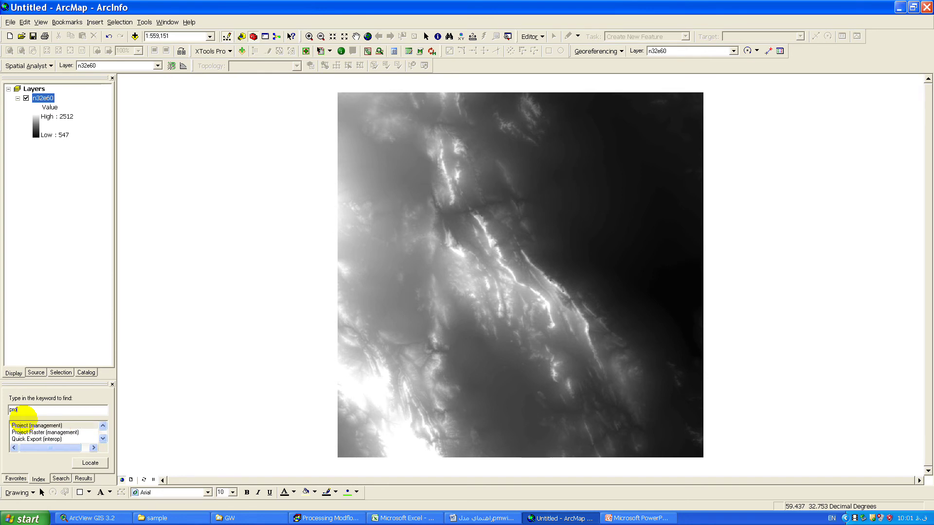
double_click(24, 432)
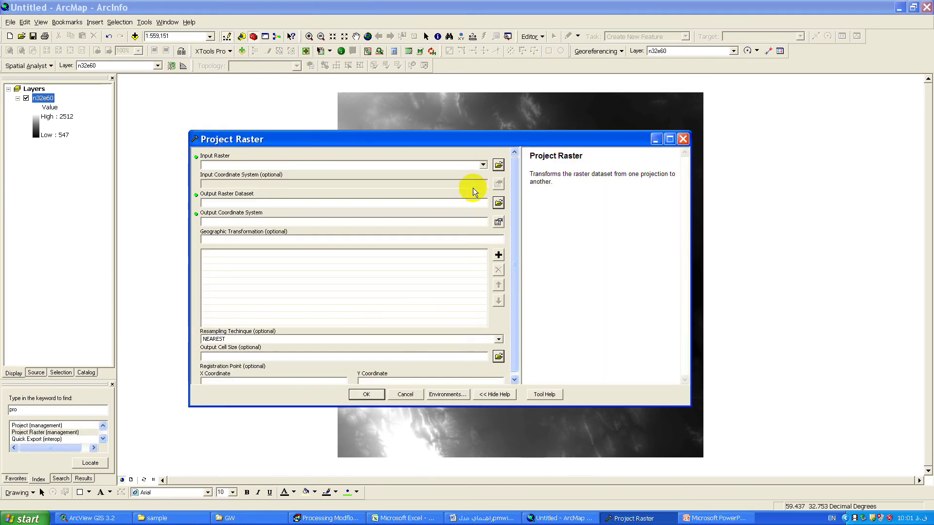
click(480, 165)
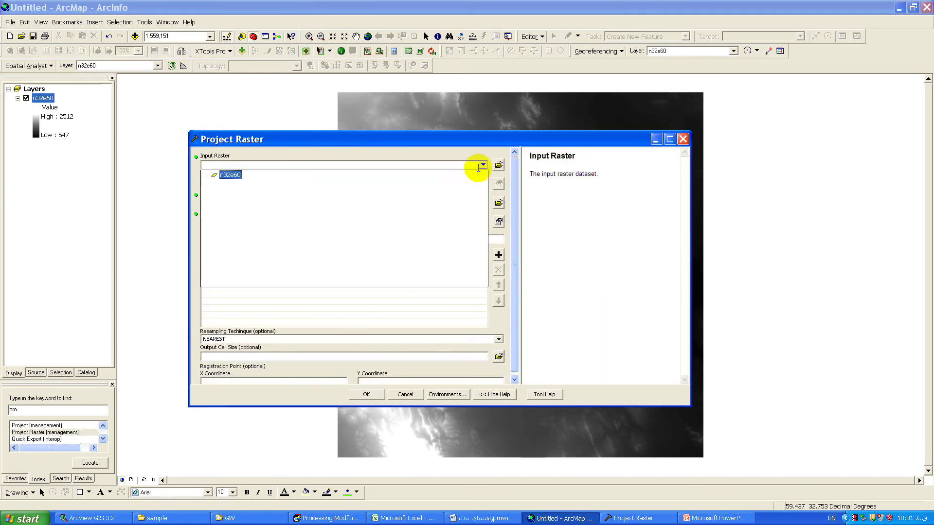
click(227, 176)
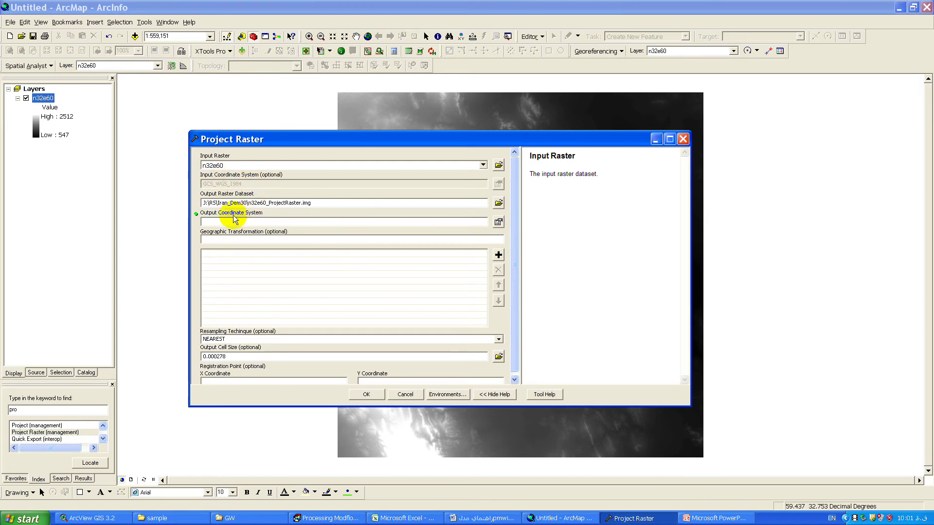
Set the output coordinate system to the predefined projected system WGS 1984 UTM Zone 41N.
click(499, 222)
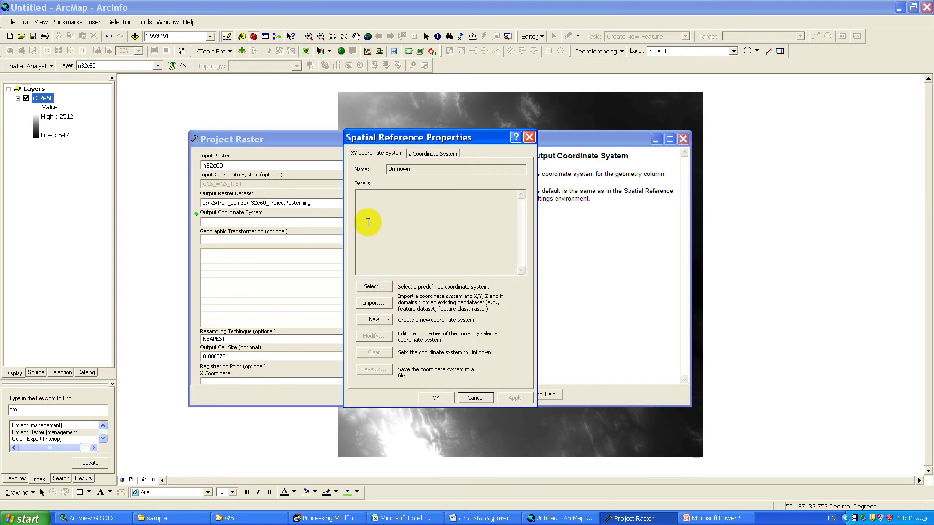
click(374, 287)
double_click(341, 232)
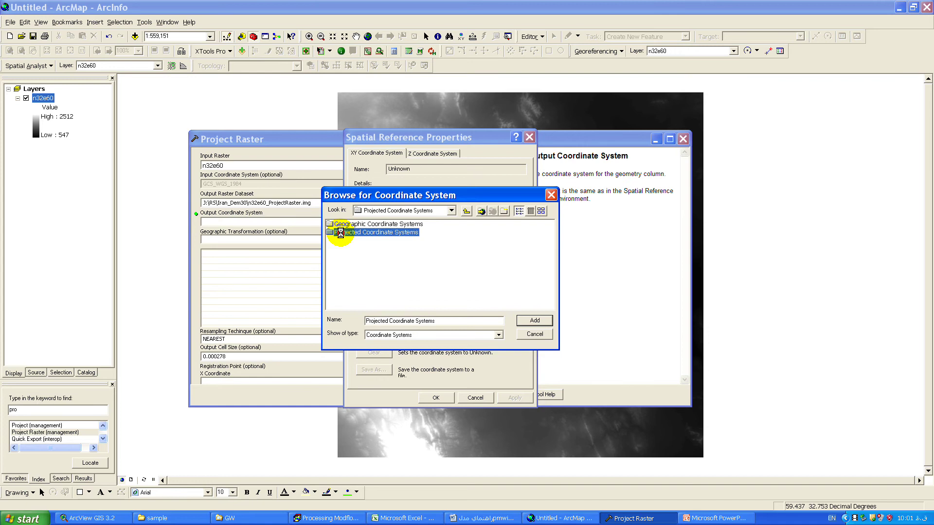
click(339, 290)
double_click(339, 290)
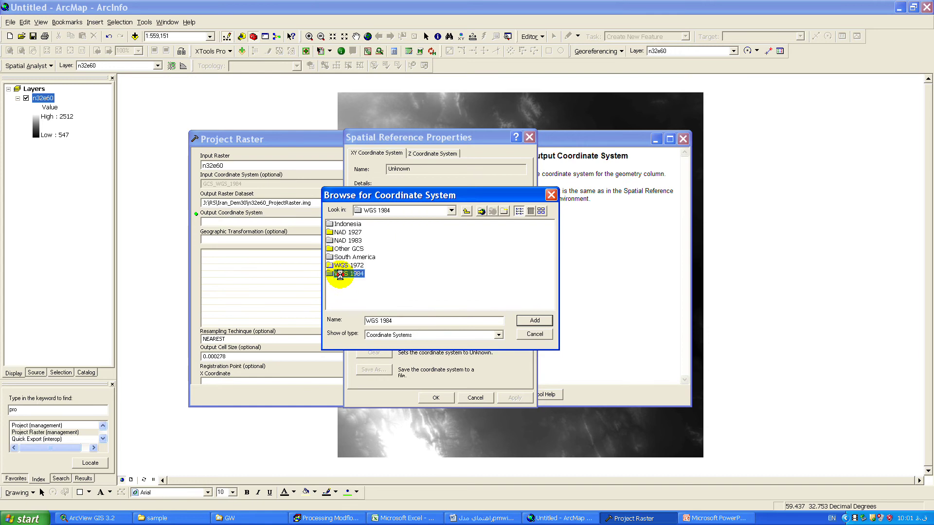
double_click(340, 273)
scroll(369, 279, down, 6)
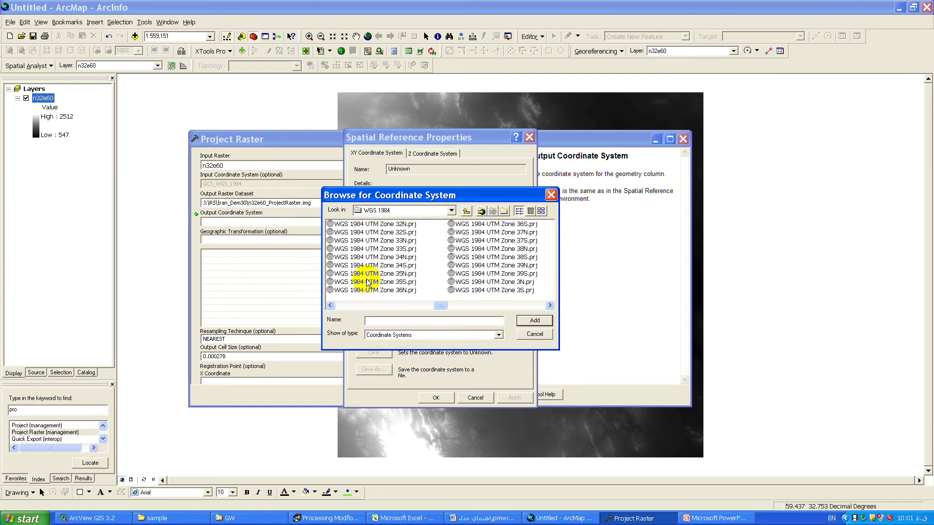
click(407, 241)
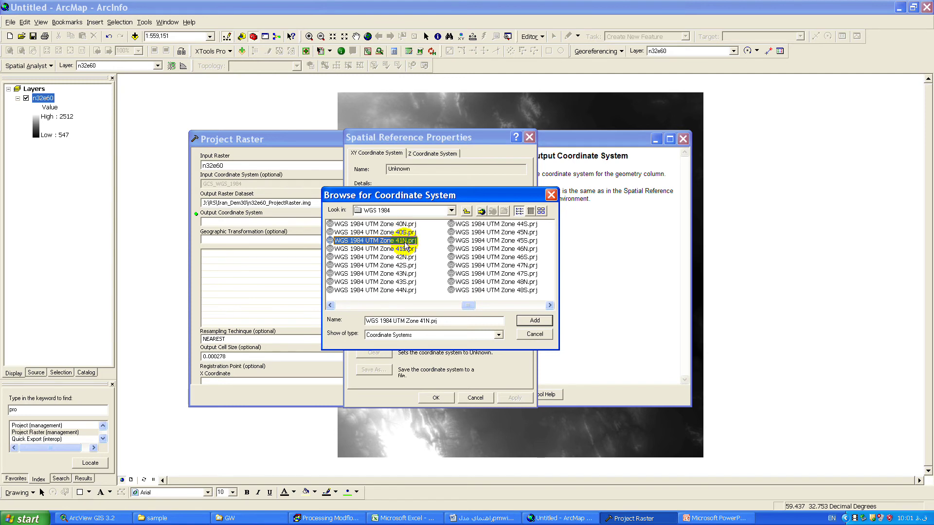
click(533, 323)
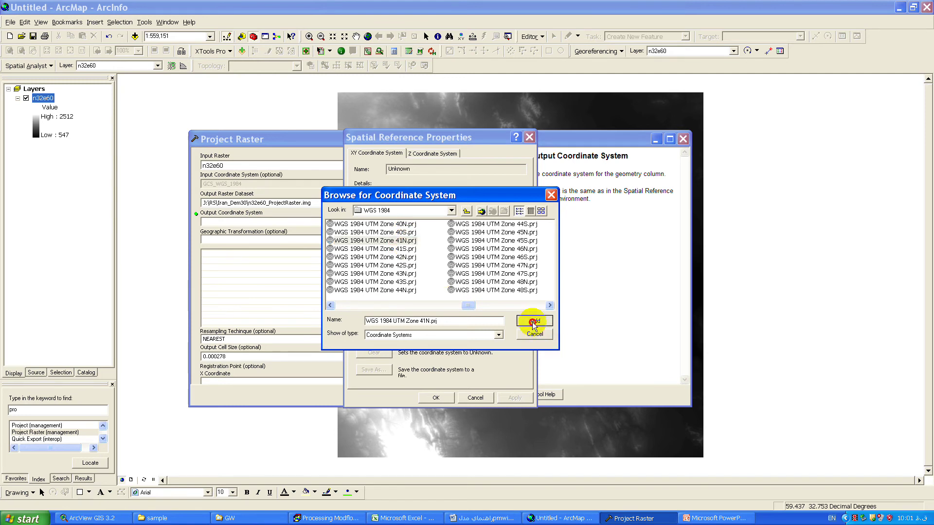
click(435, 397)
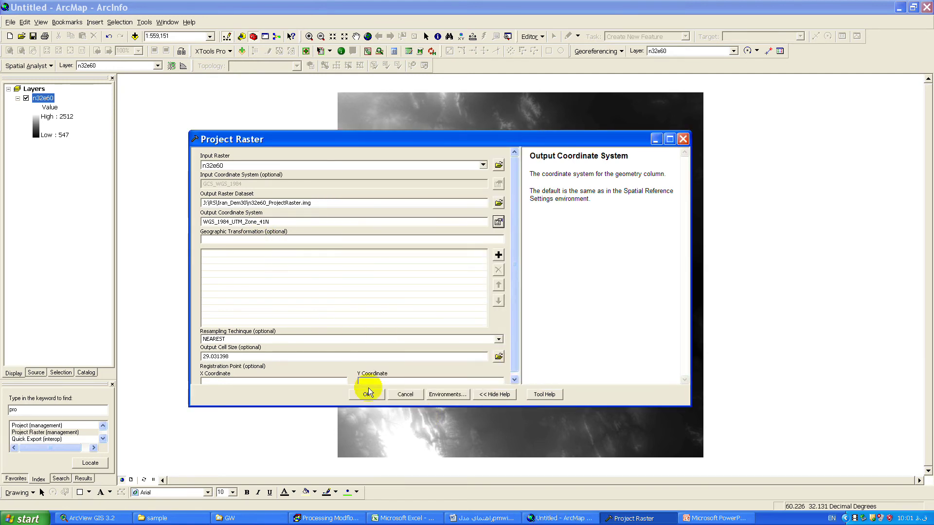
For the output raster location, create and open a folder named dem inside J:\Modeling\Tabasmasina.
click(499, 203)
click(397, 209)
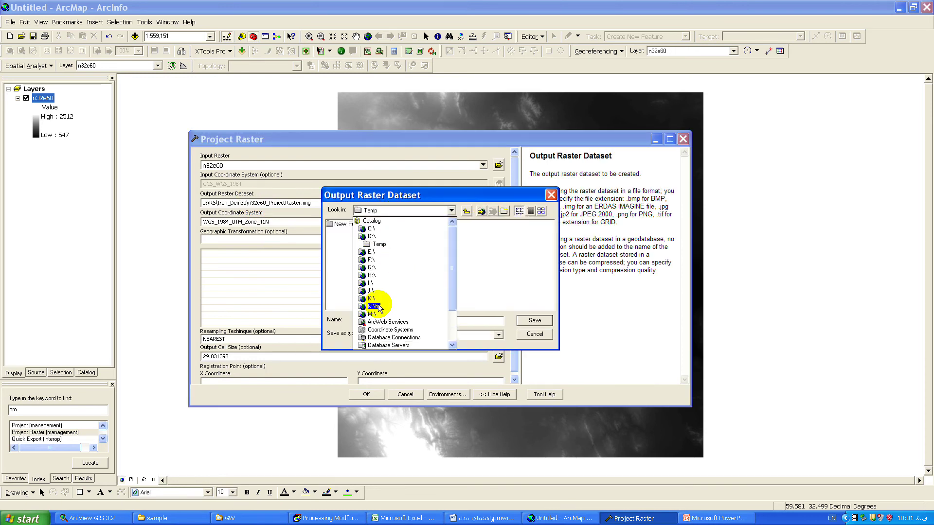
click(375, 307)
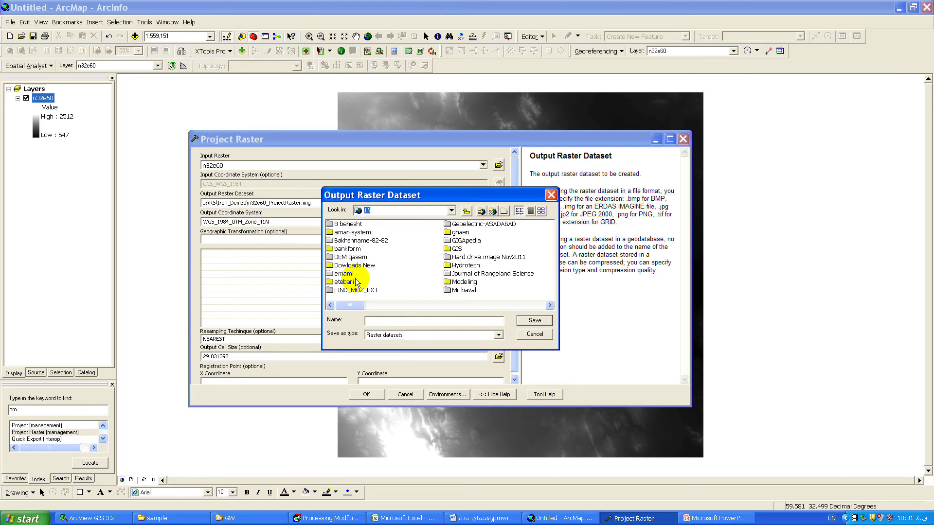
double_click(461, 283)
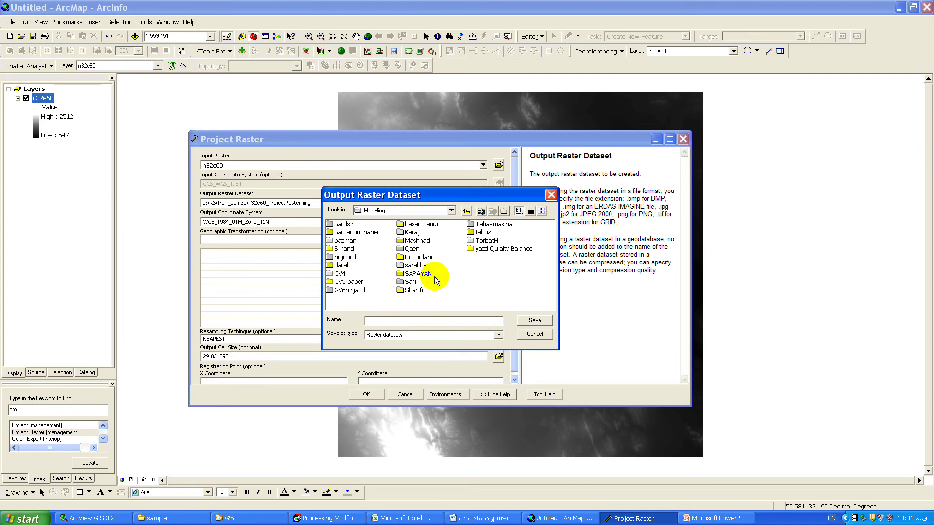
double_click(492, 224)
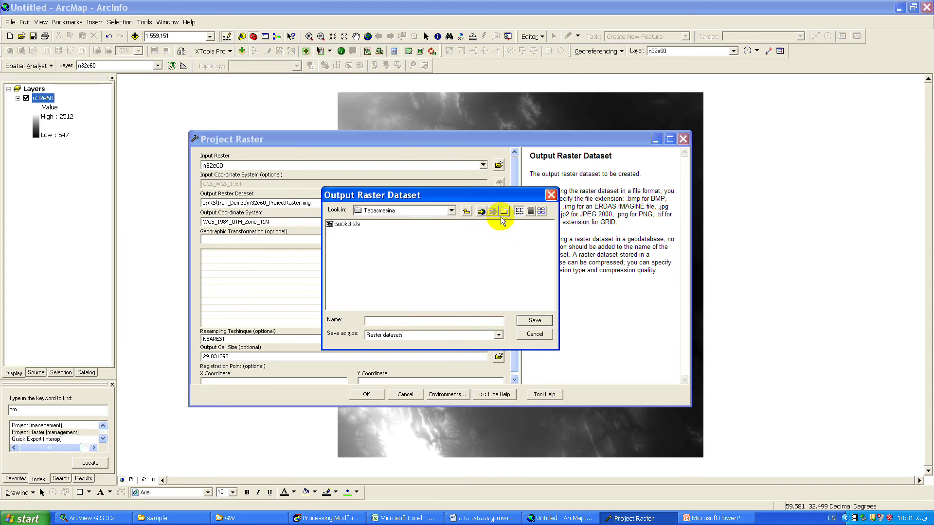
click(503, 213)
text(de)
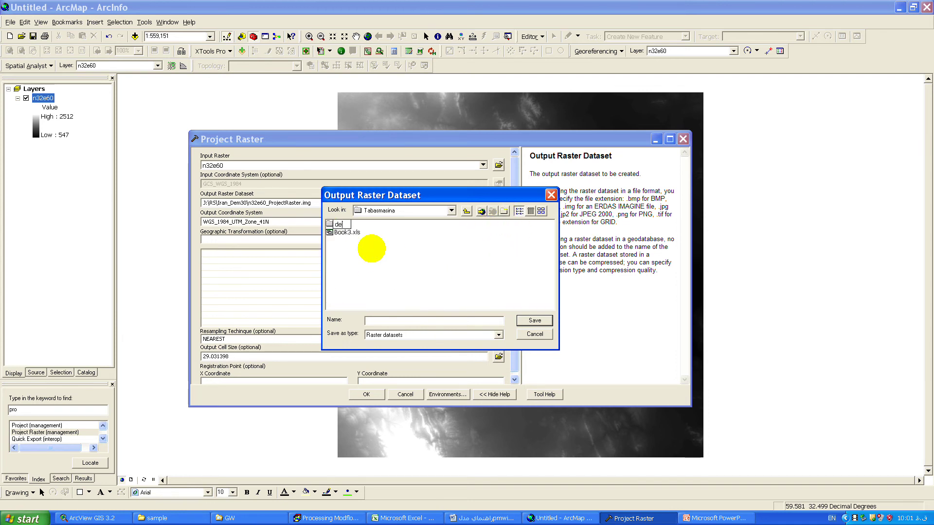
text(m)
key(Return)
double_click(343, 224)
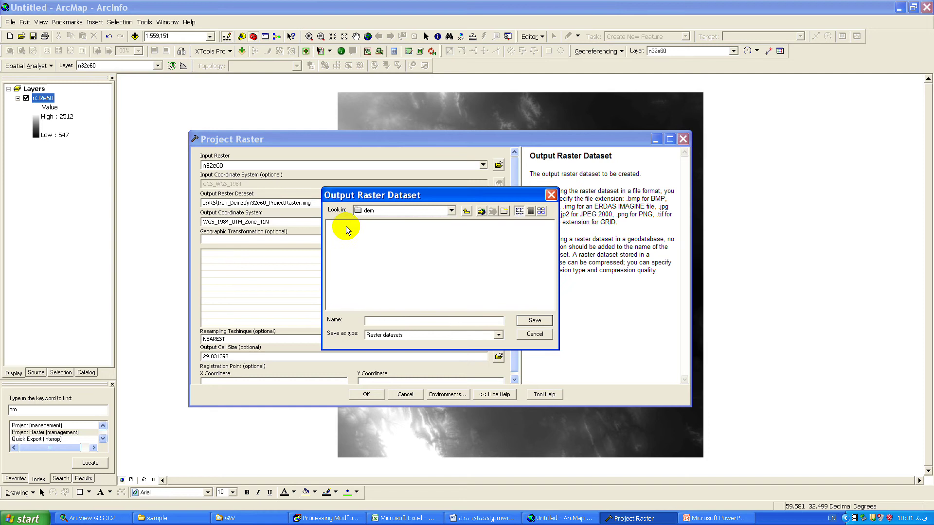
Name the output raster dem and run the projection.
click(400, 321)
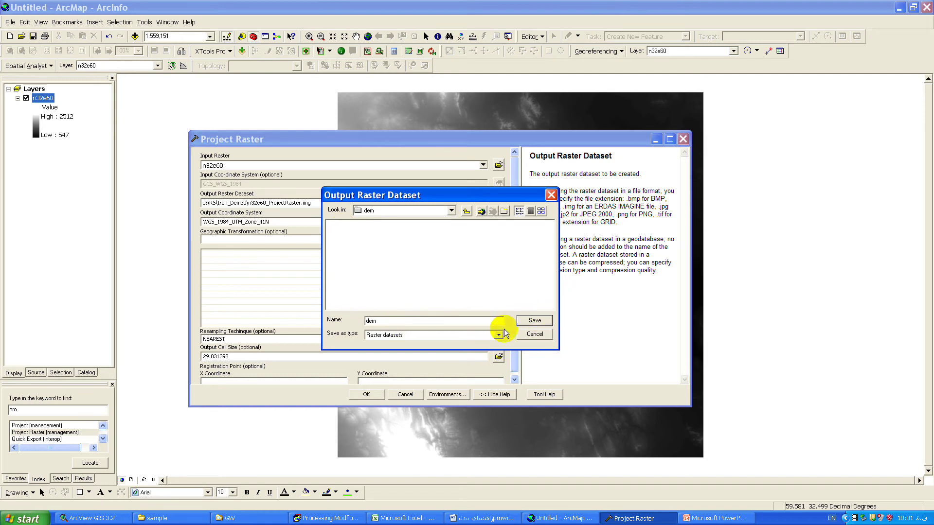
click(535, 321)
click(369, 395)
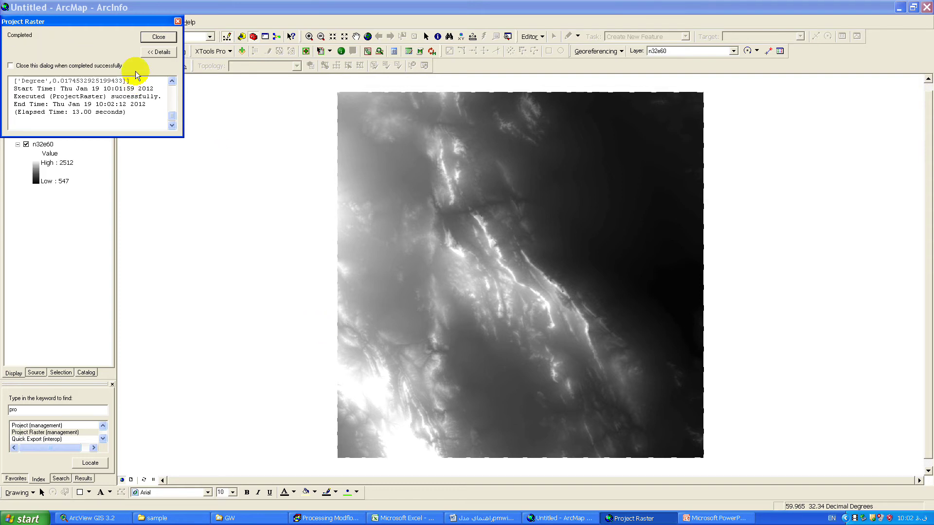
click(159, 36)
Remove the original n32e60 layer from the map.
click(36, 148)
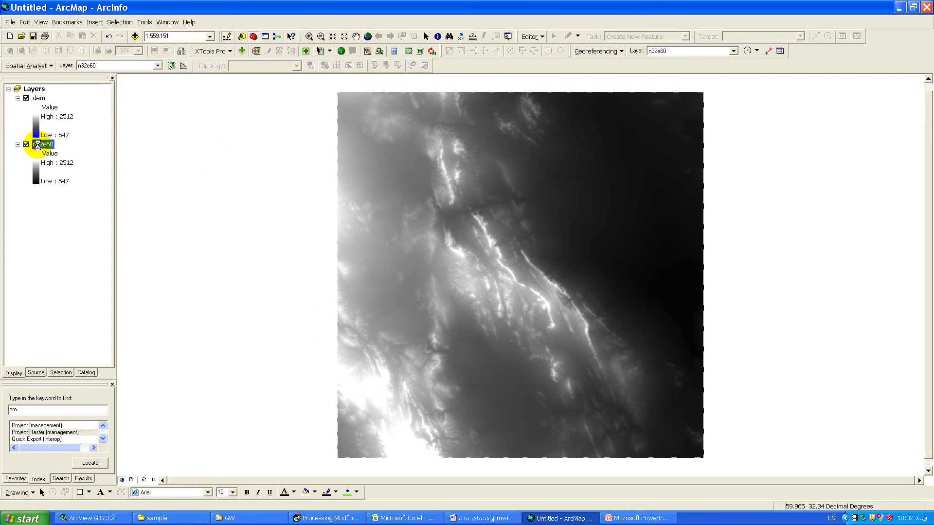
right_click(39, 146)
click(56, 162)
Identify a location on the dem raster to check its coordinates and pixel value, and close the results.
click(39, 98)
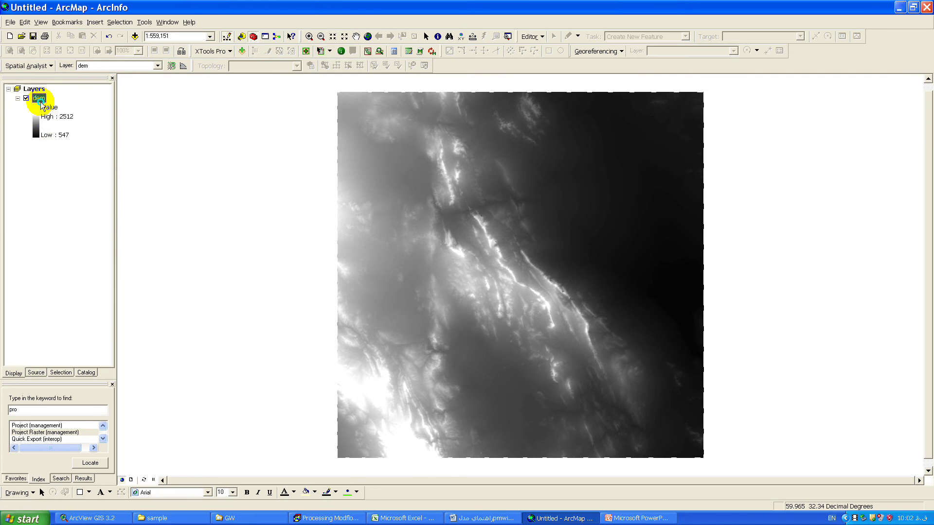
right_click(39, 97)
click(56, 155)
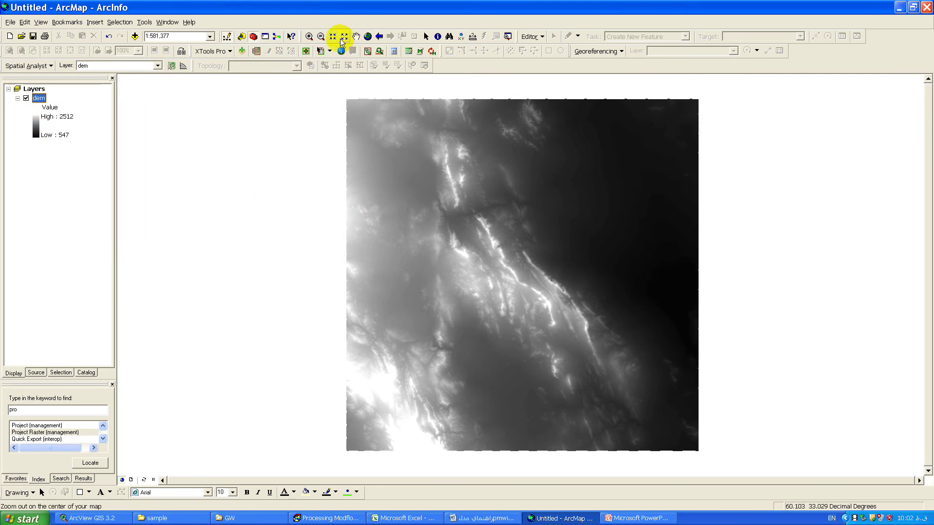
click(309, 36)
drag(358, 151, 430, 209)
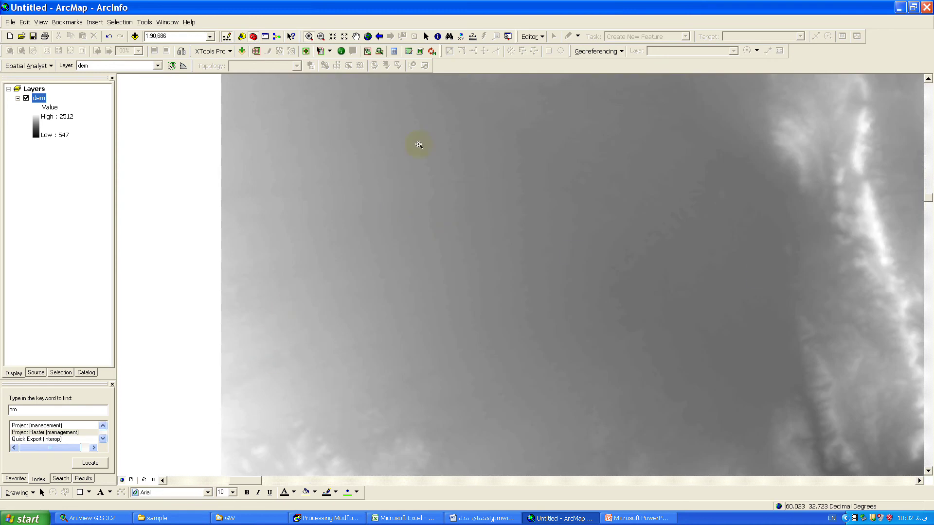
click(419, 144)
click(438, 36)
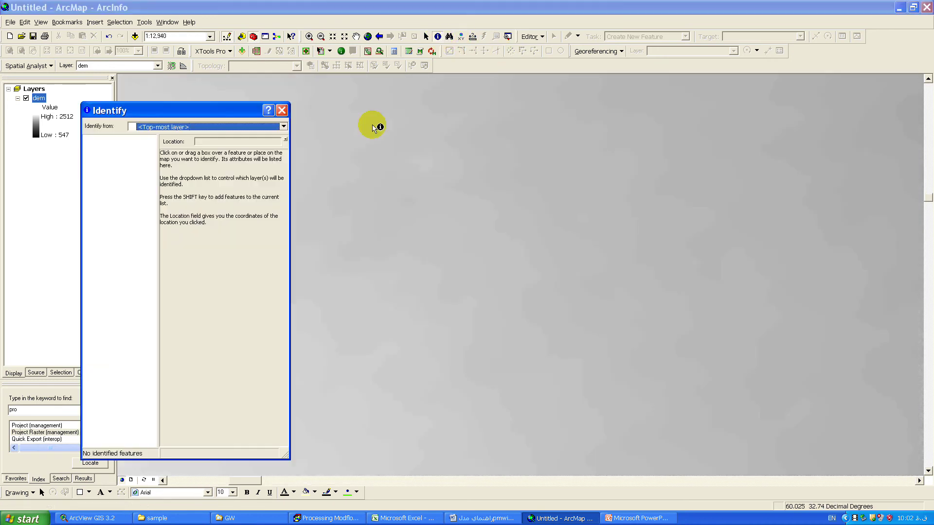
click(318, 187)
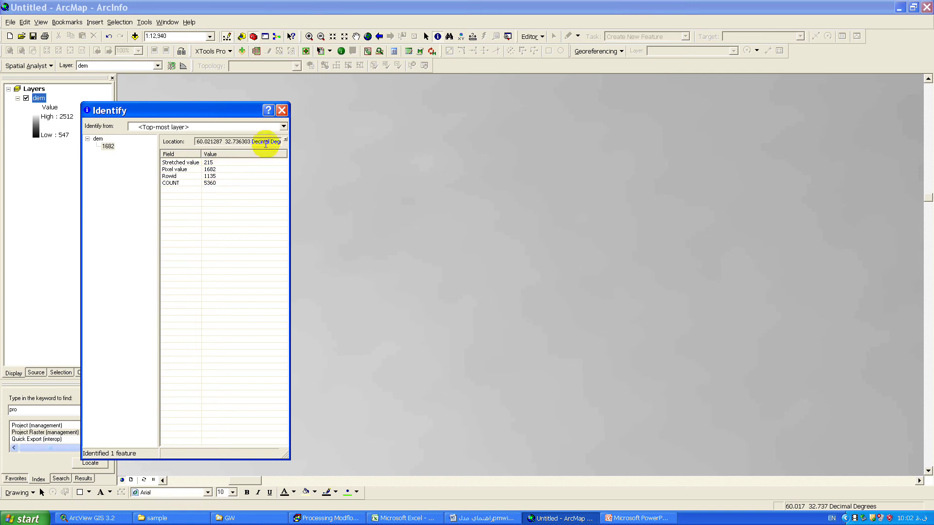
click(281, 111)
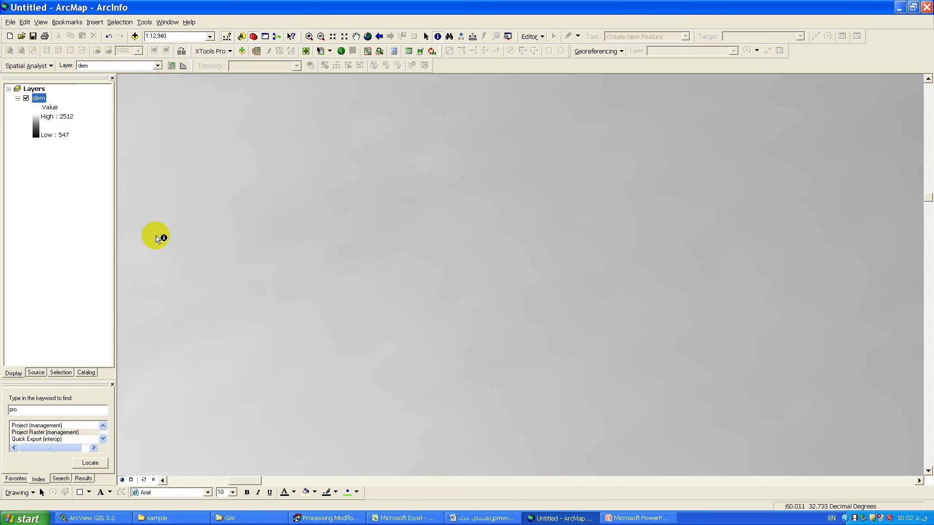
Add Newshape.shp from J:\Modeling\Tabasmasina to the map and dismiss the geographic coordinate system warning.
click(135, 36)
click(409, 196)
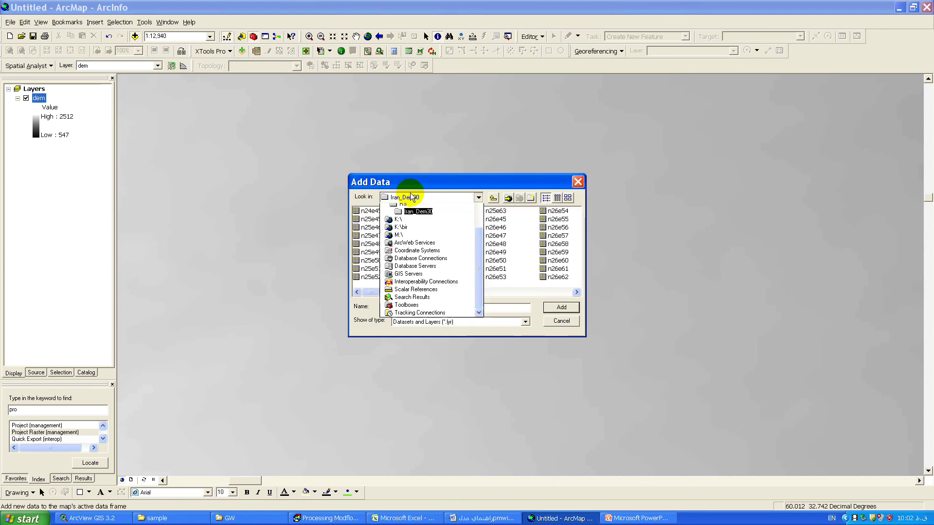
click(397, 262)
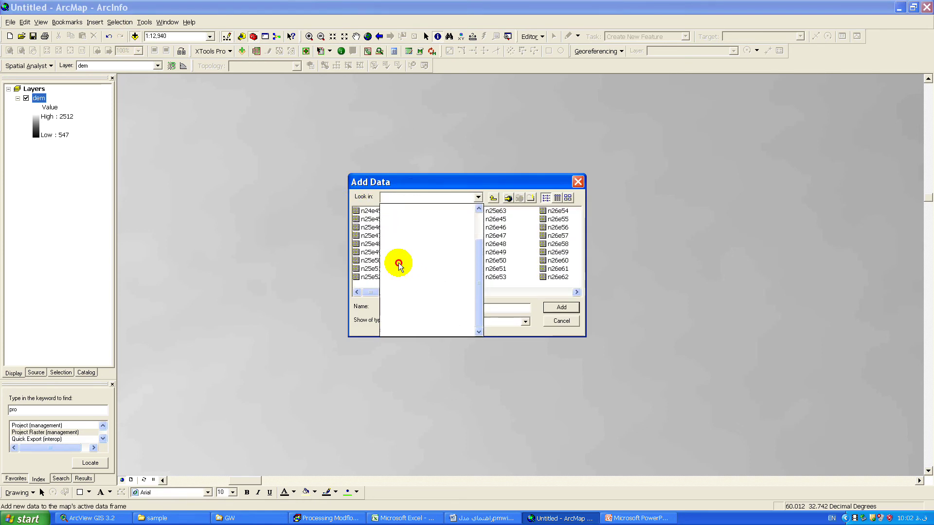
click(514, 291)
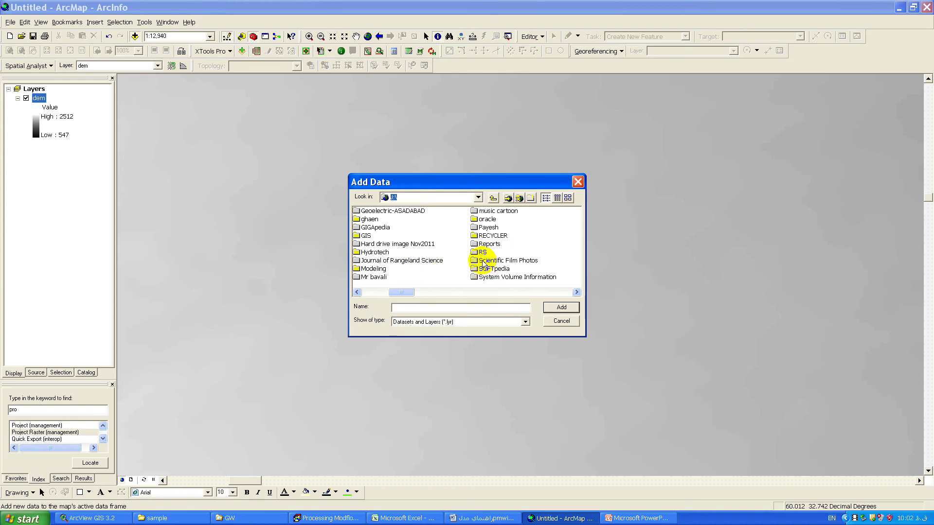
click(370, 270)
double_click(371, 271)
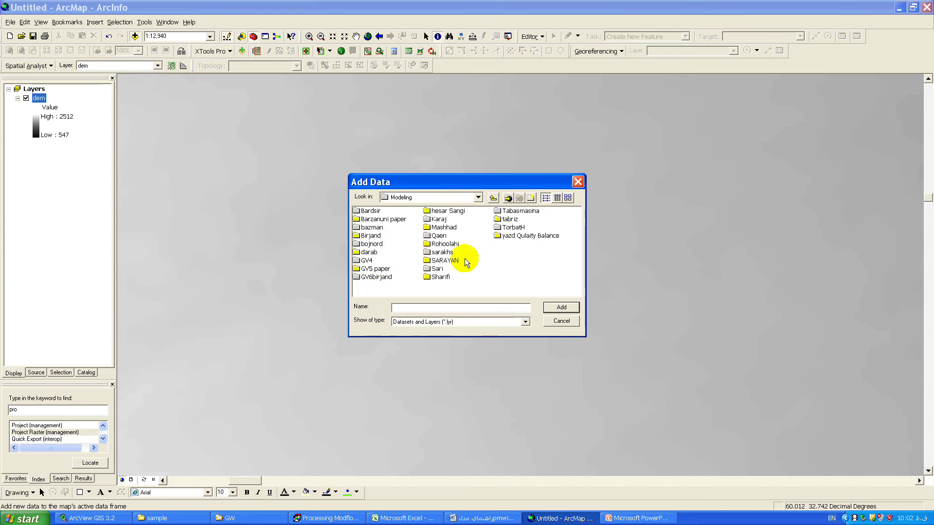
click(520, 211)
double_click(520, 210)
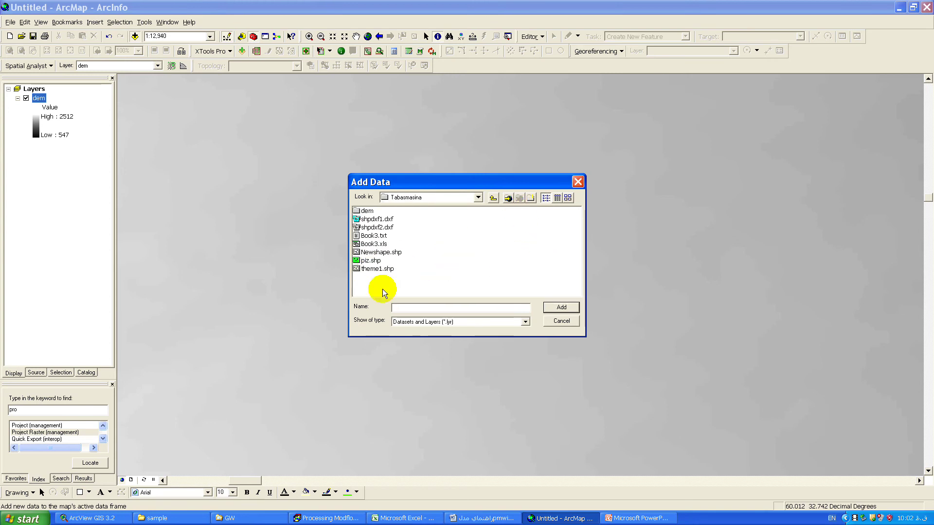
click(381, 252)
click(562, 308)
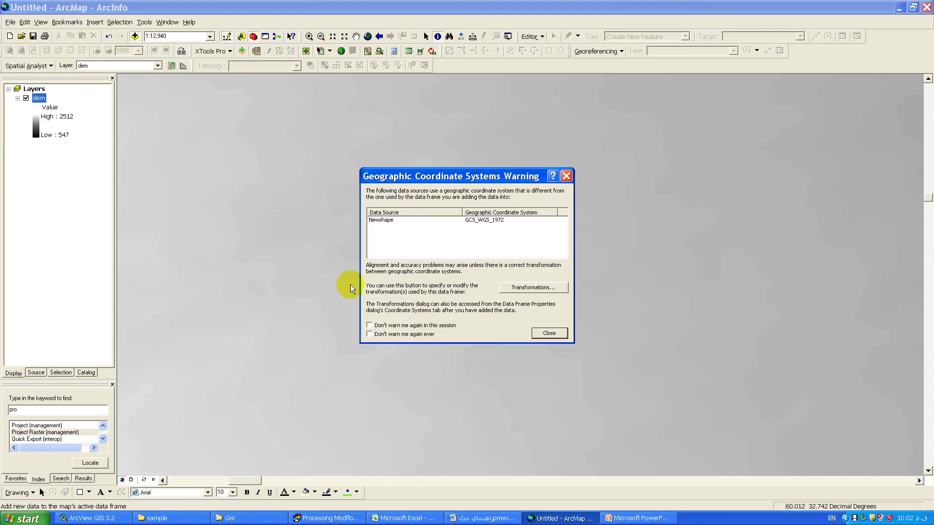
click(549, 334)
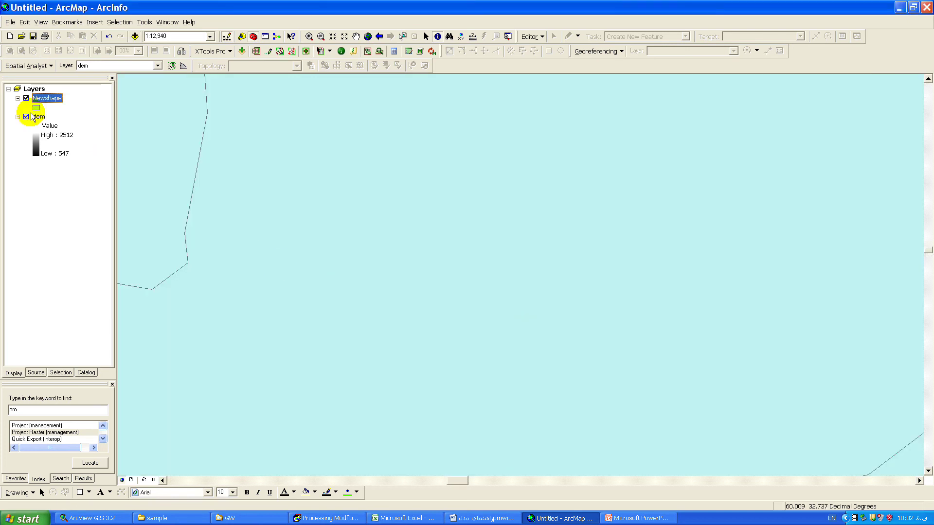
Change the Newshape layer's symbol to Hollow.
click(37, 110)
click(369, 252)
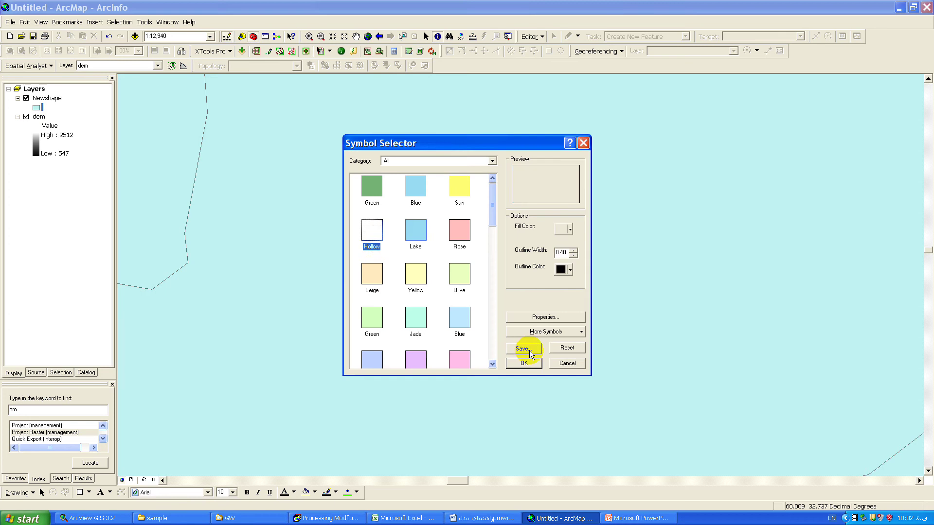
click(524, 362)
Examine how the Newshape boundaries overlap the dem raster, both in full extent and close up.
click(345, 37)
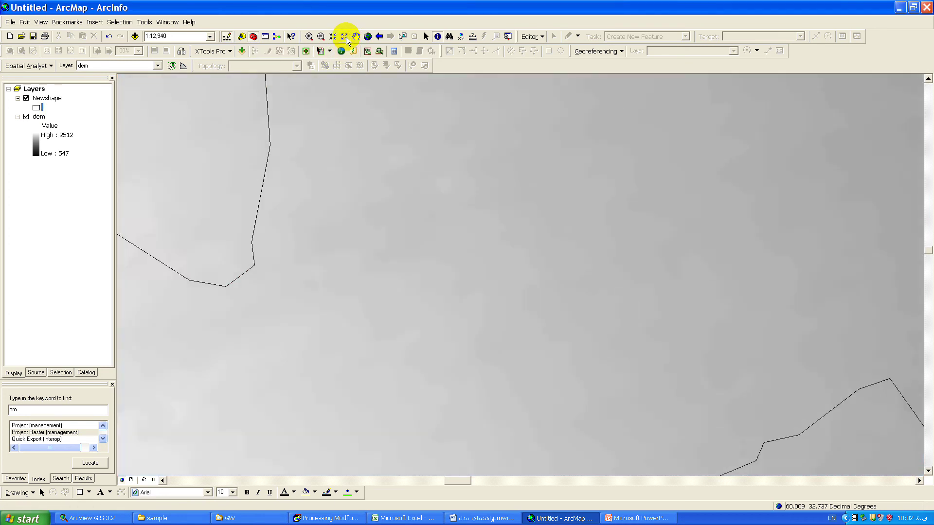
click(346, 37)
click(346, 37)
click(346, 37)
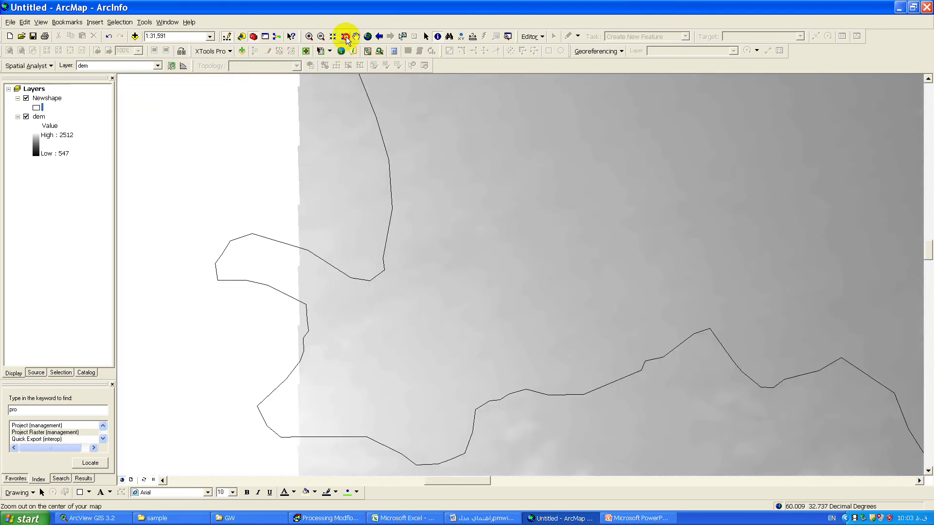
click(345, 37)
click(346, 37)
click(346, 37)
click(345, 37)
click(346, 37)
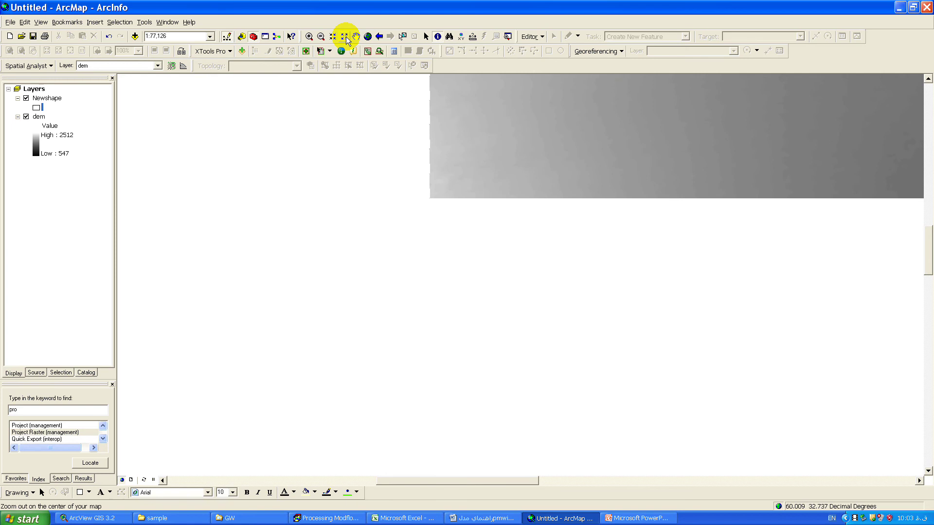
click(345, 37)
click(346, 37)
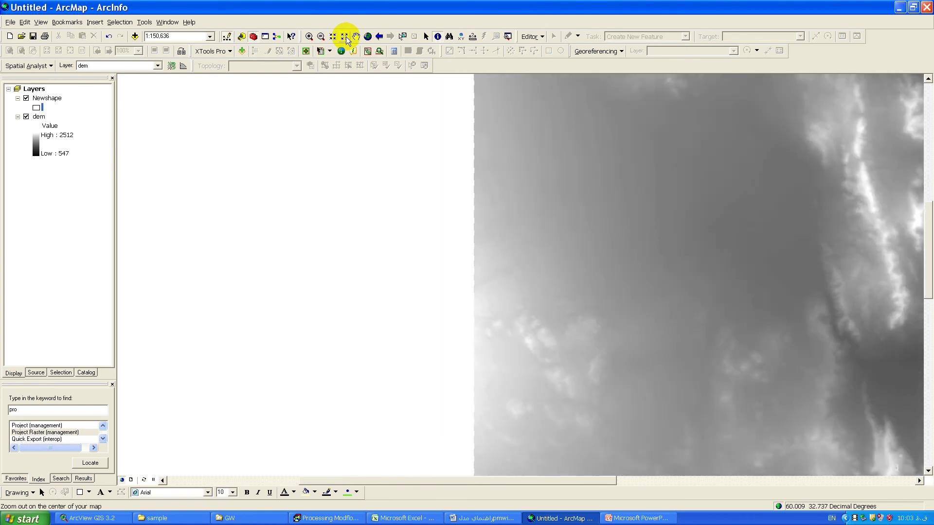
click(346, 37)
scroll(608, 197, up, 1)
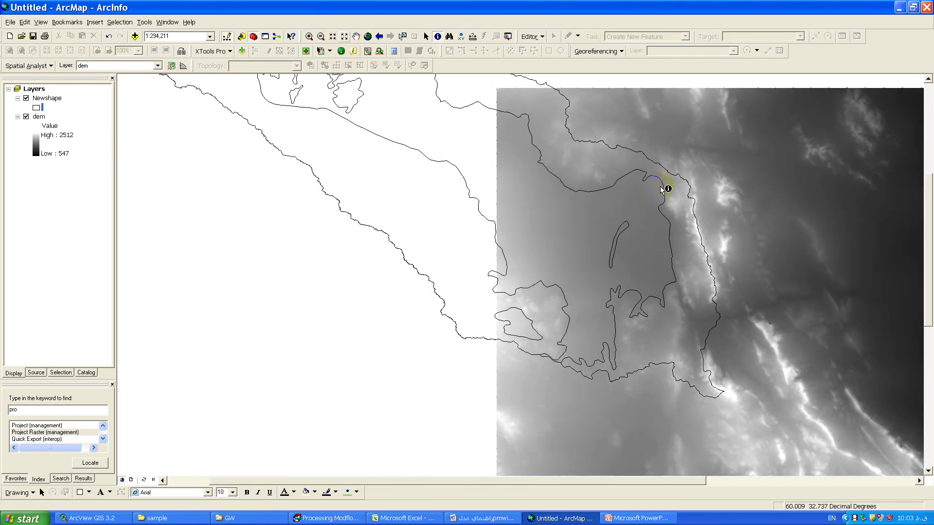
scroll(584, 219, up, 1)
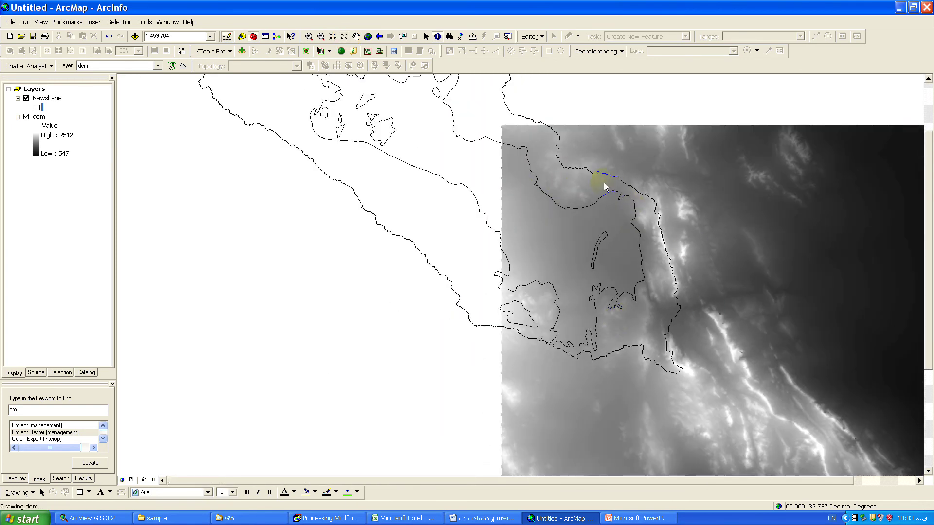
scroll(603, 184, up, 1)
scroll(584, 198, up, 1)
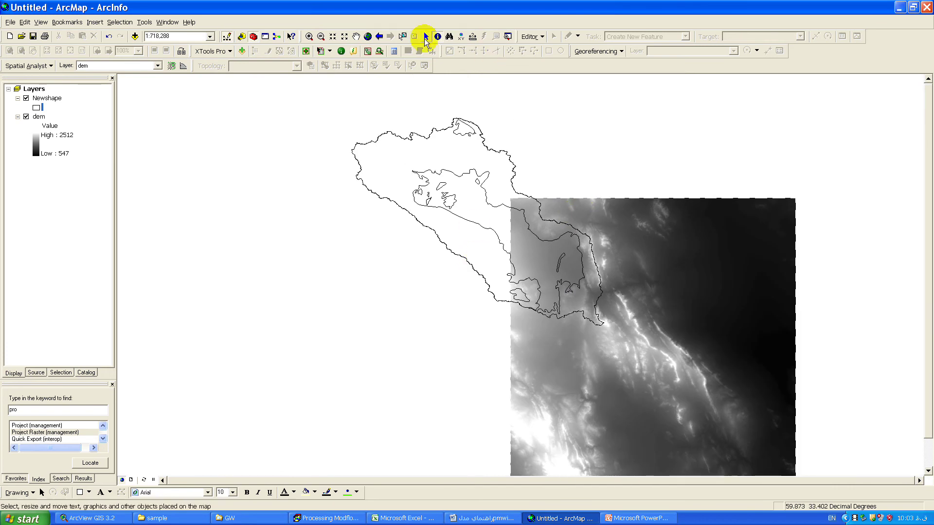
click(309, 37)
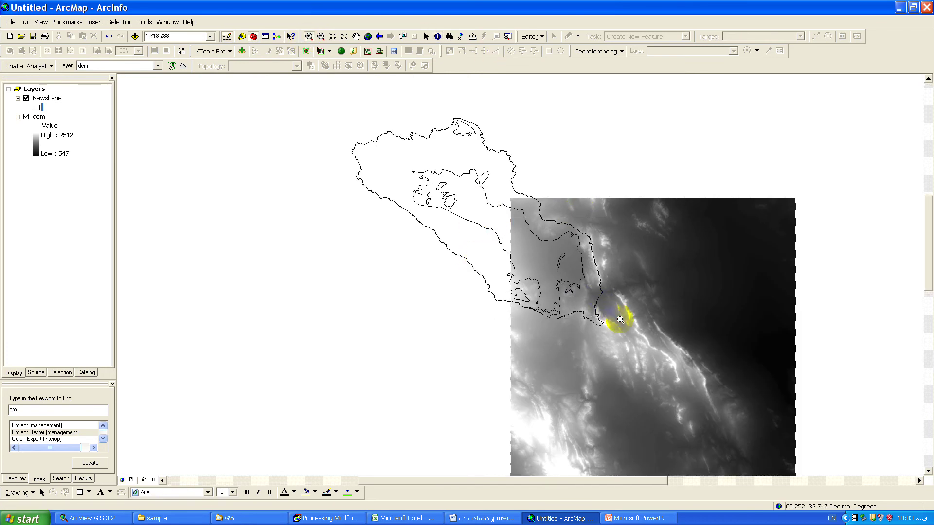
click(534, 272)
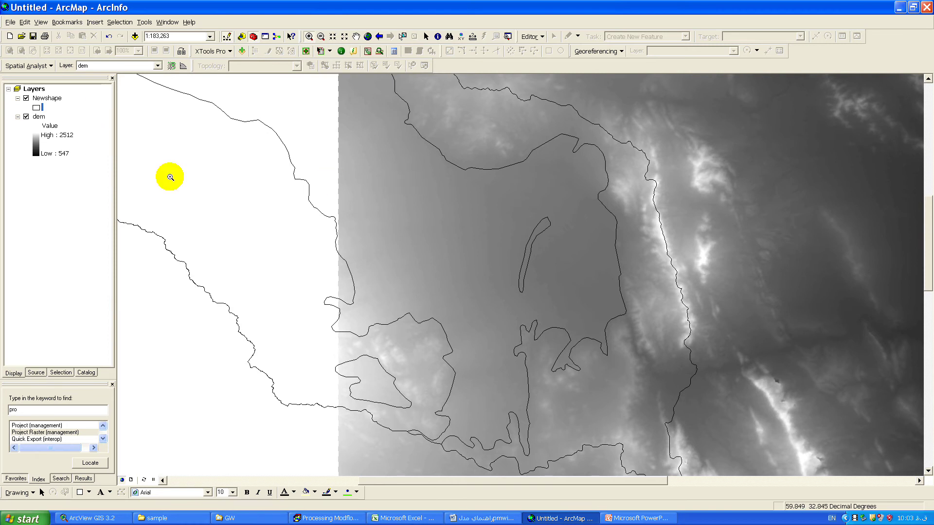
Select the inner polygon of the Newshape layer, and replace that selection with the surrounding outer polygon.
click(39, 98)
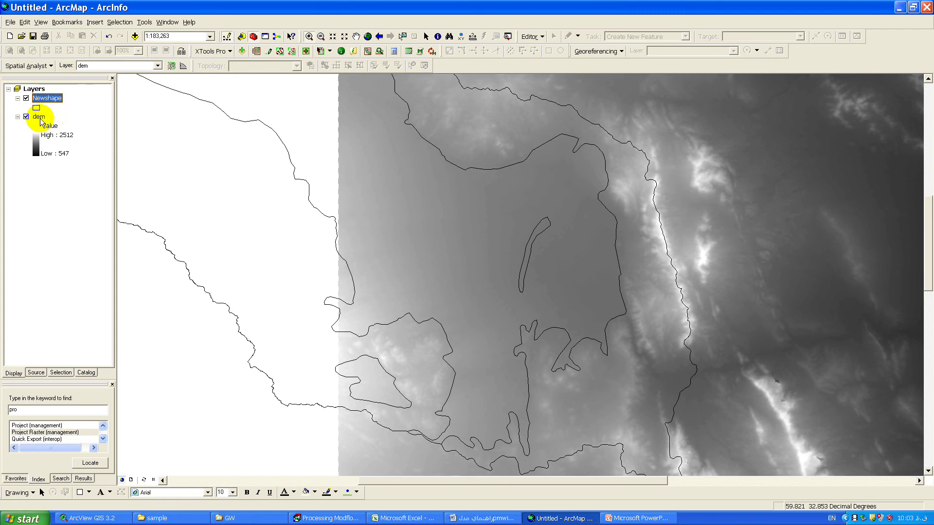
click(38, 117)
click(43, 99)
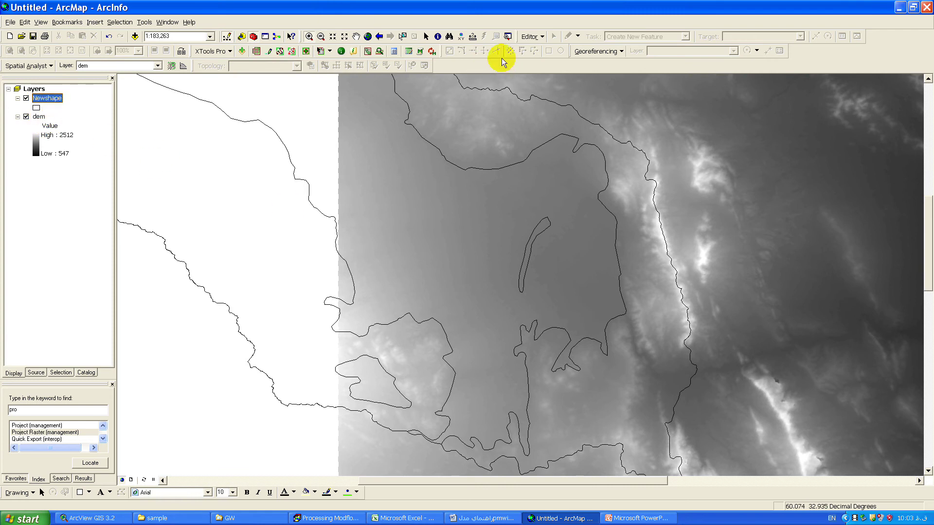
click(404, 37)
click(478, 185)
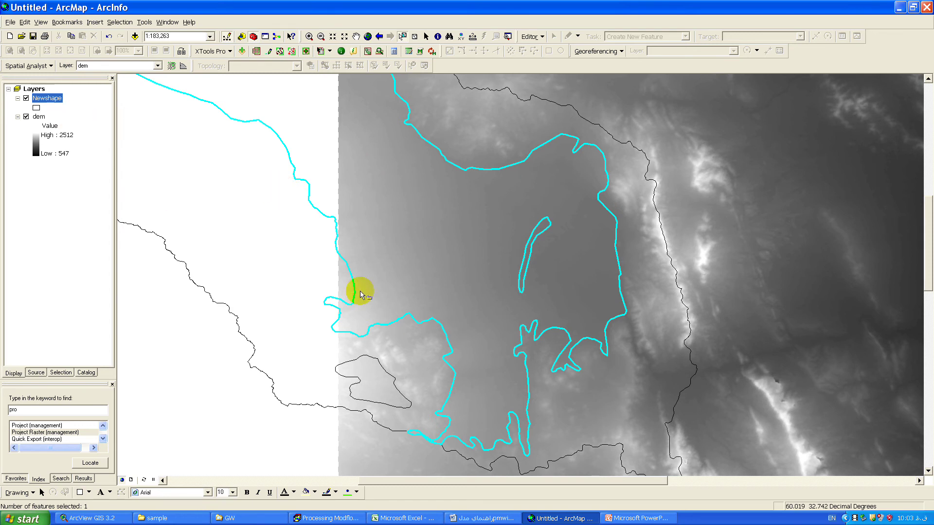
click(296, 225)
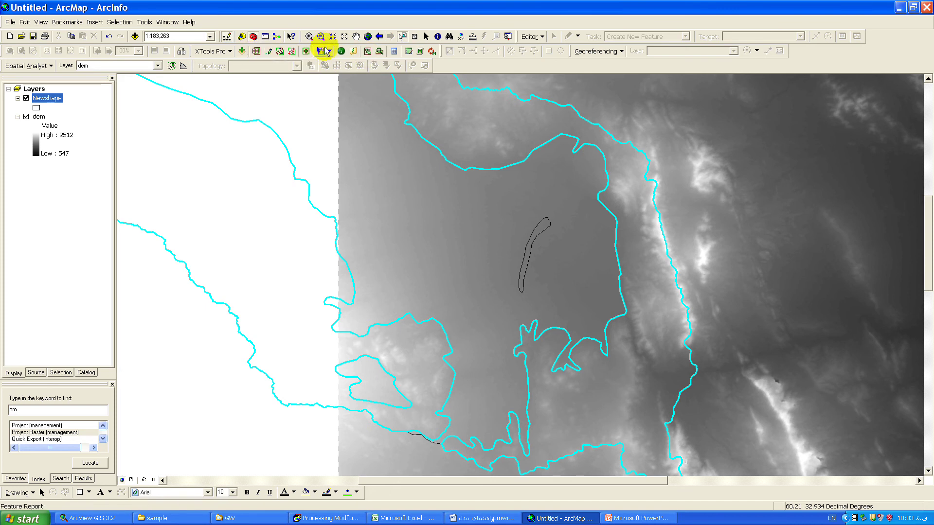
Start a new XTools Pro feature class saved as a shapefile named aqui in the Tabasmasina folder, and proceed to its field definitions.
click(218, 51)
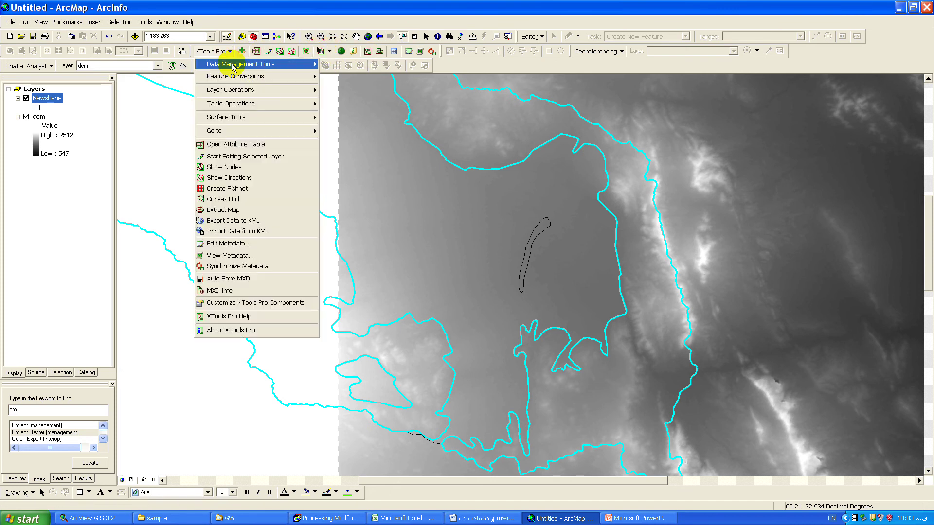
mouse_move(255, 67)
click(358, 68)
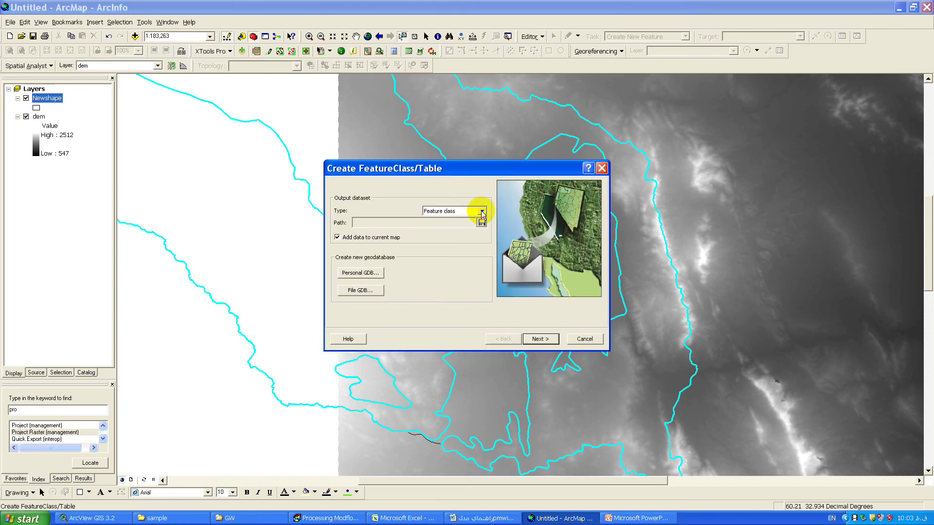
click(481, 222)
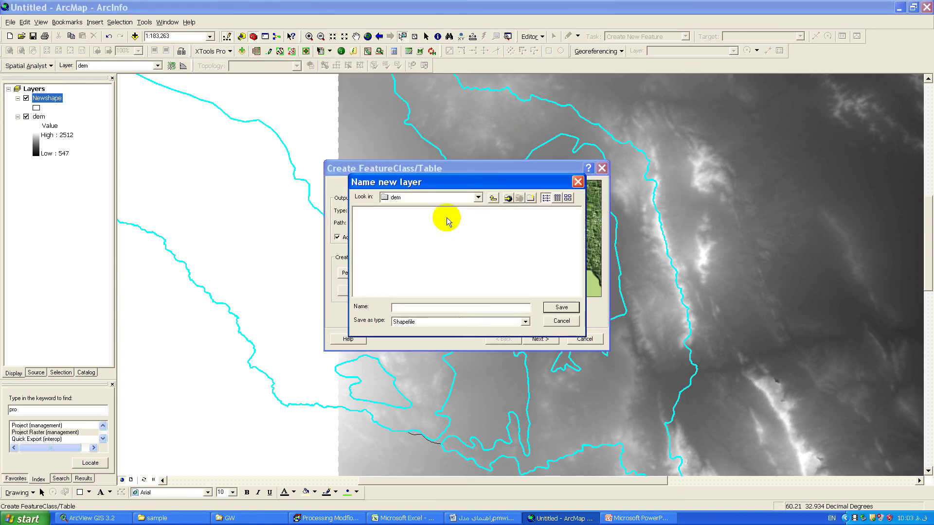
click(493, 198)
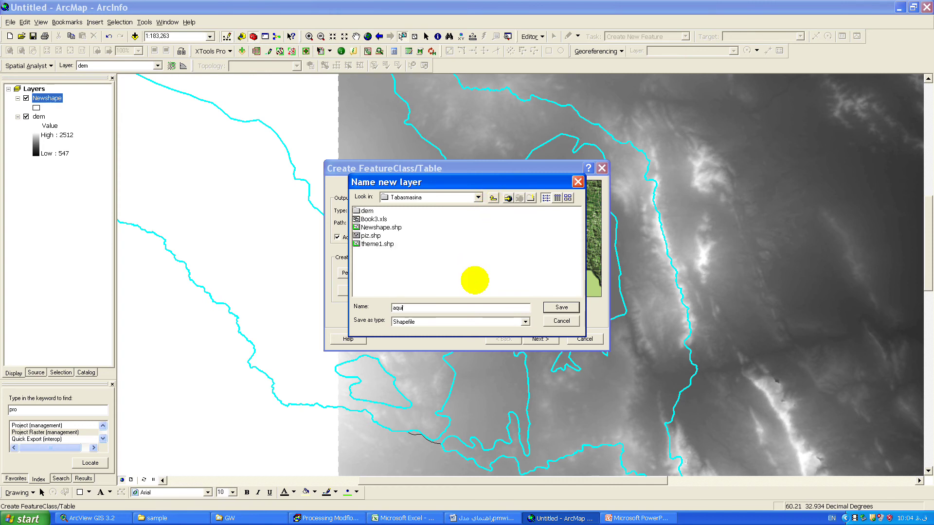
click(561, 307)
click(539, 338)
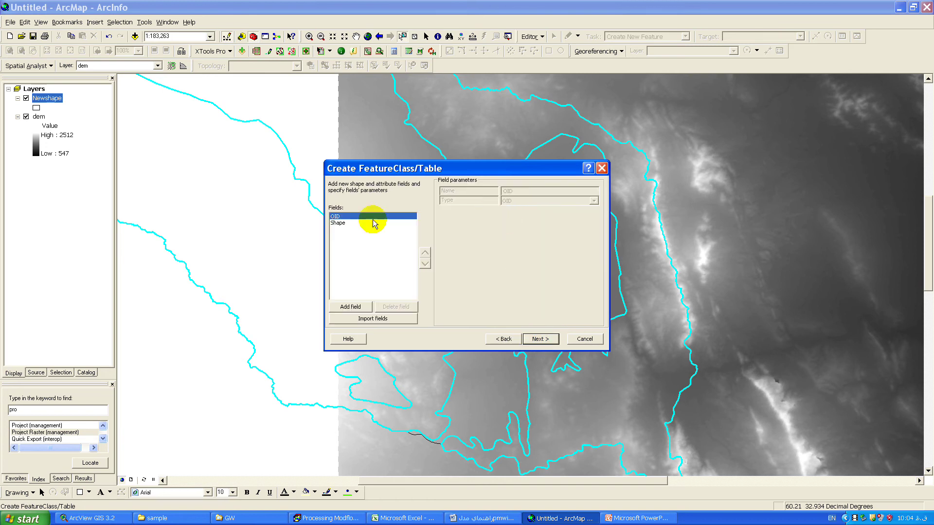
Set the Shape field's geometry type to Polygon for the new feature class.
click(343, 223)
click(521, 210)
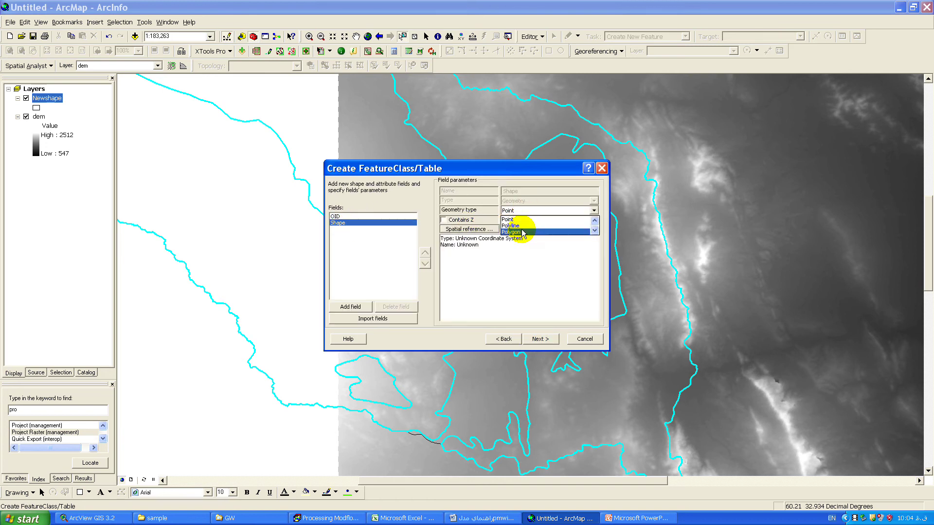
click(545, 230)
Assign the projected coordinate system WGS 1984 UTM Zone 41N to the Shape field, and finish creating the feature class.
click(457, 228)
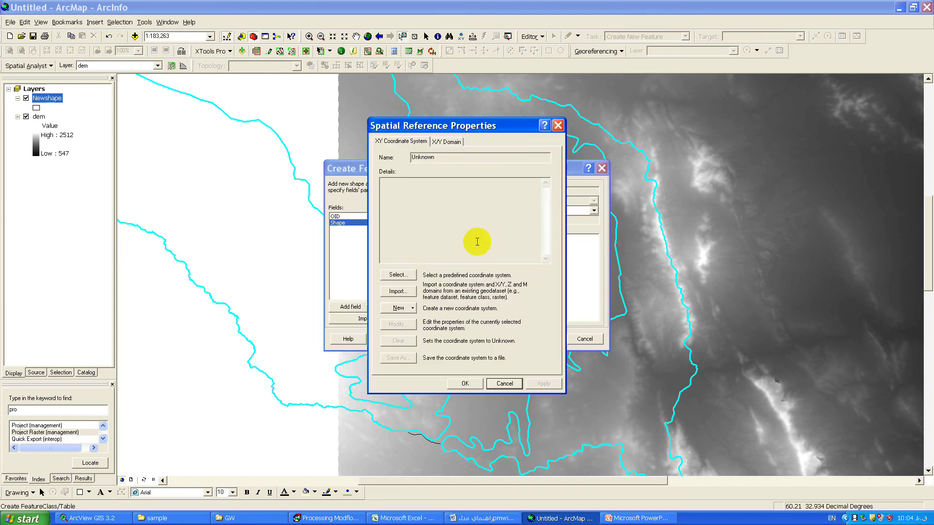
click(398, 276)
click(371, 220)
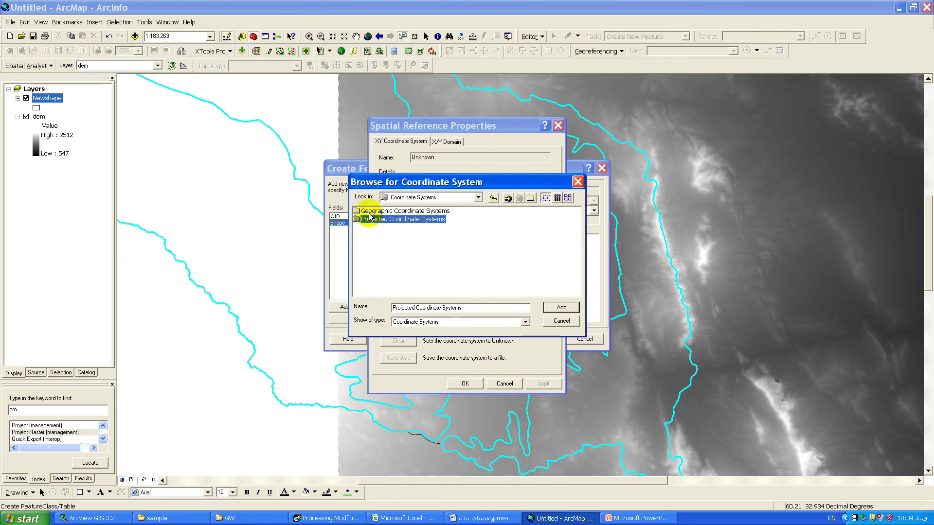
double_click(370, 220)
double_click(367, 278)
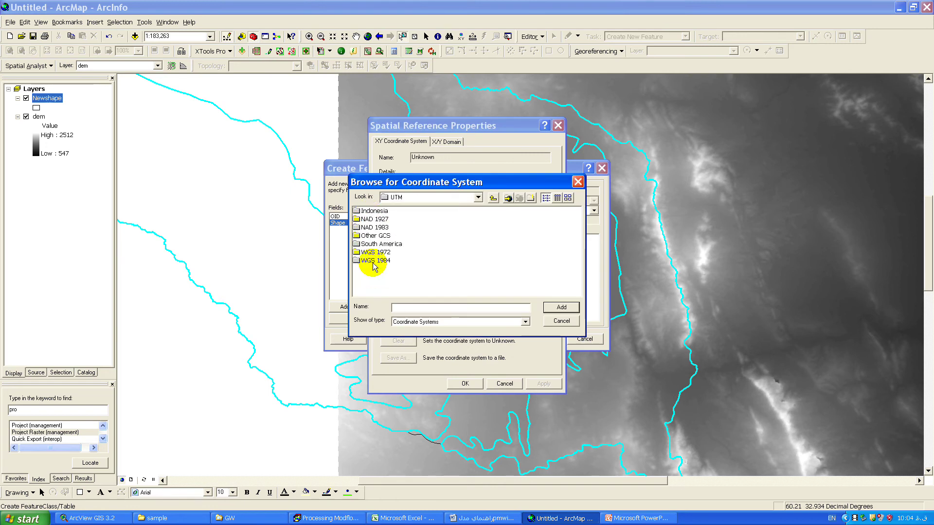
double_click(370, 260)
scroll(451, 287, down, 5)
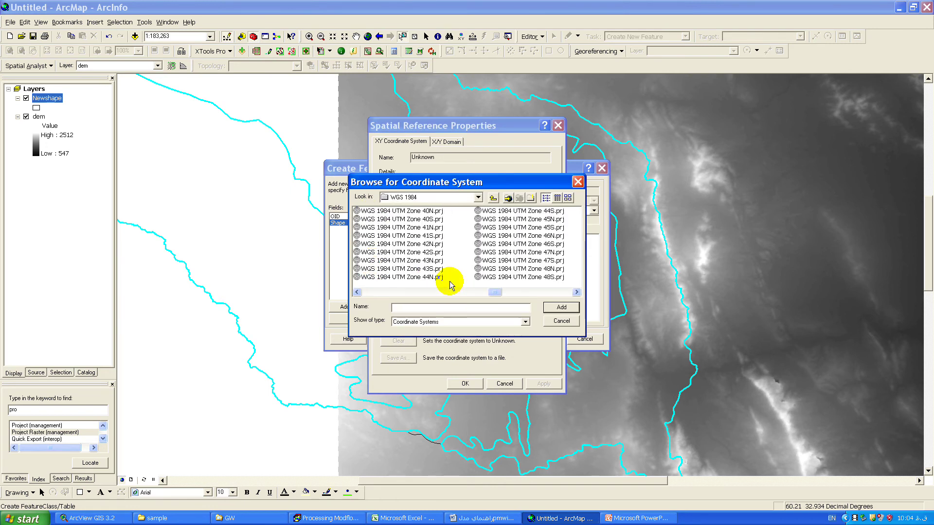
click(428, 228)
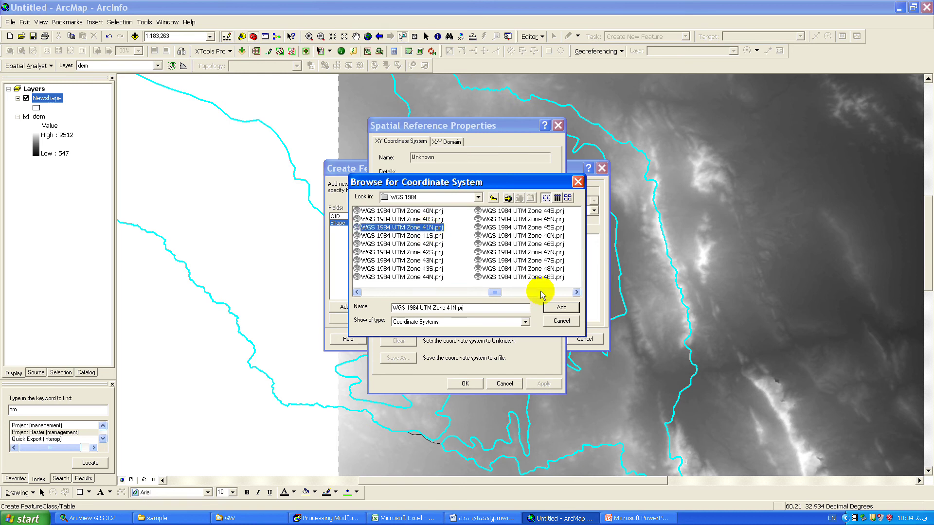
click(561, 307)
click(465, 383)
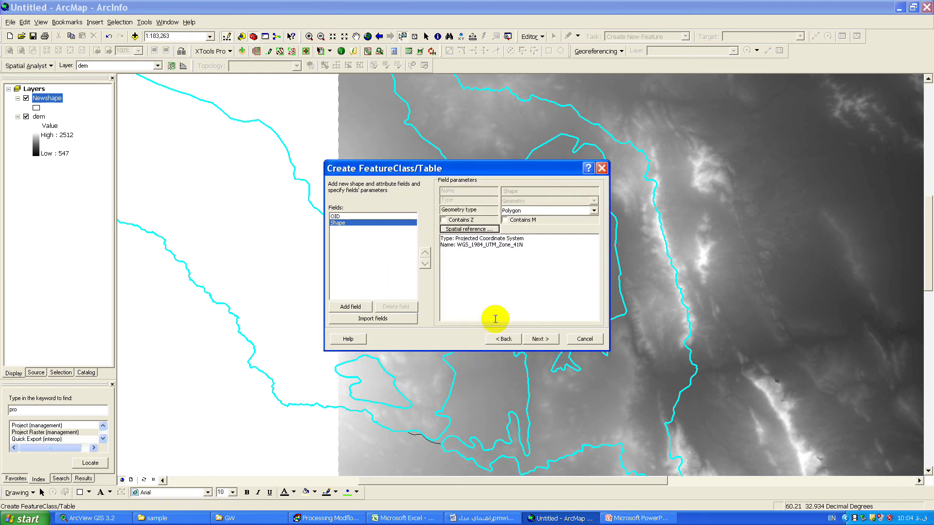
click(540, 341)
click(541, 341)
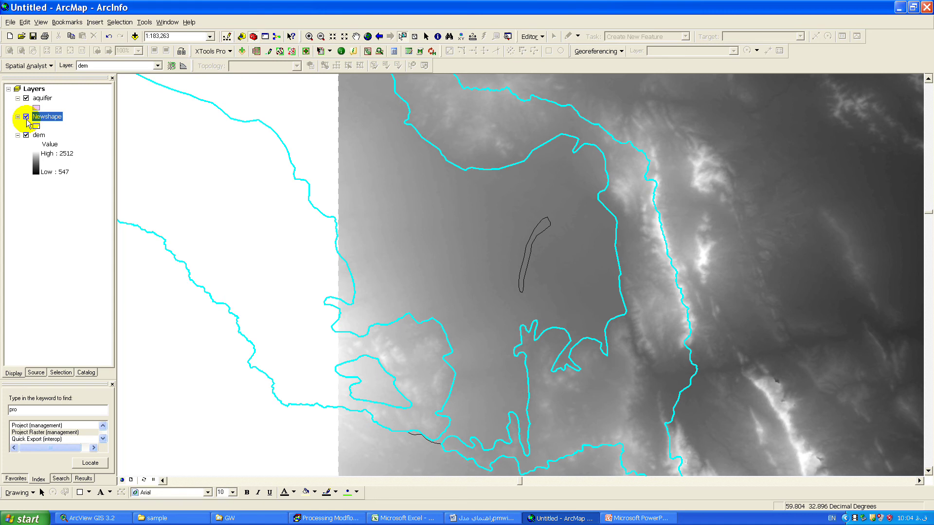
Start an edit session on the shapefiles in J:\Modeling\Tabasmasina, accepting that the layers use a different coordinate system than the map.
click(36, 97)
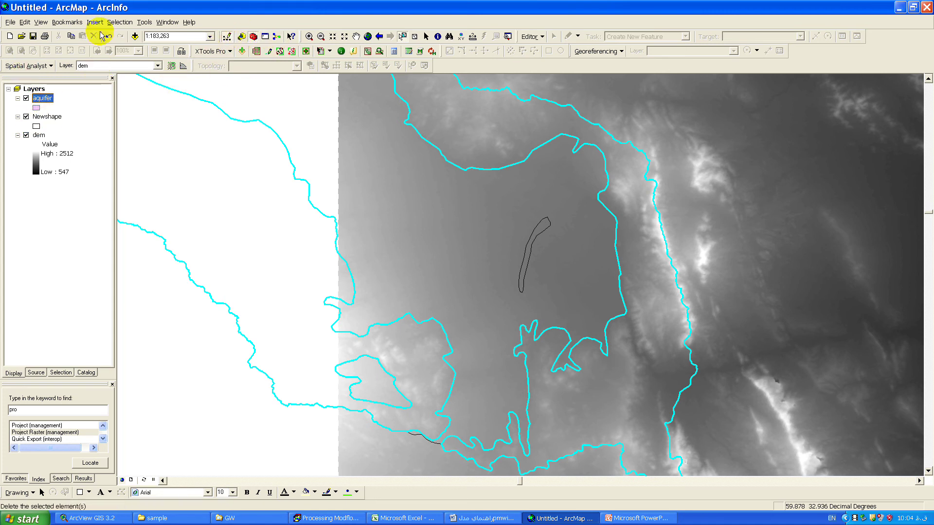
click(532, 36)
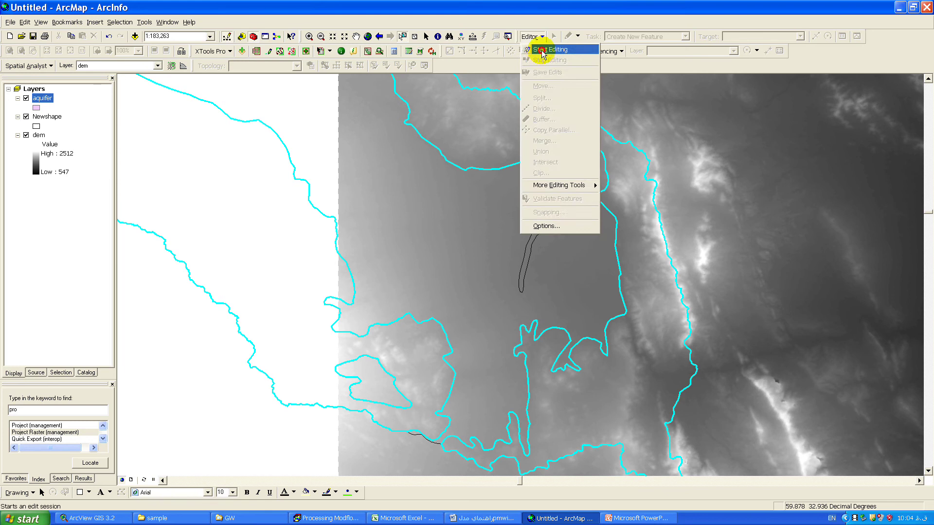
click(544, 51)
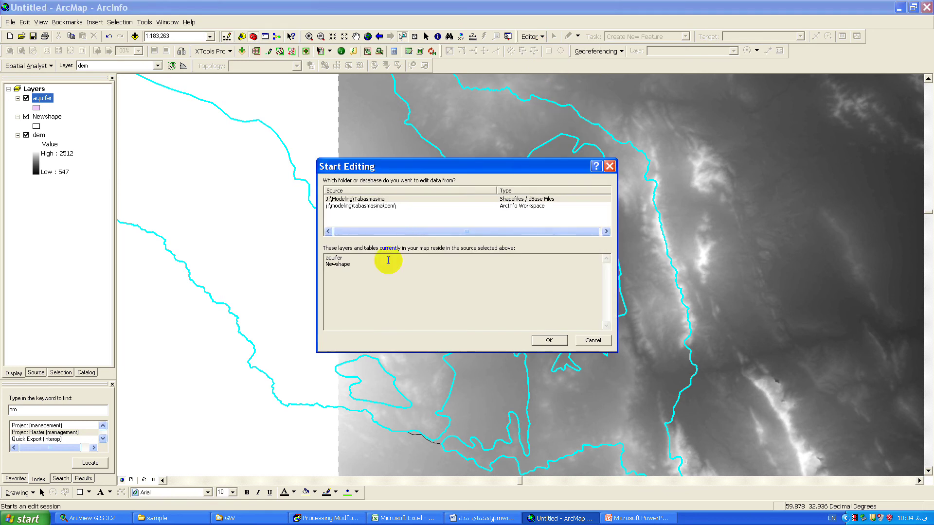
click(560, 346)
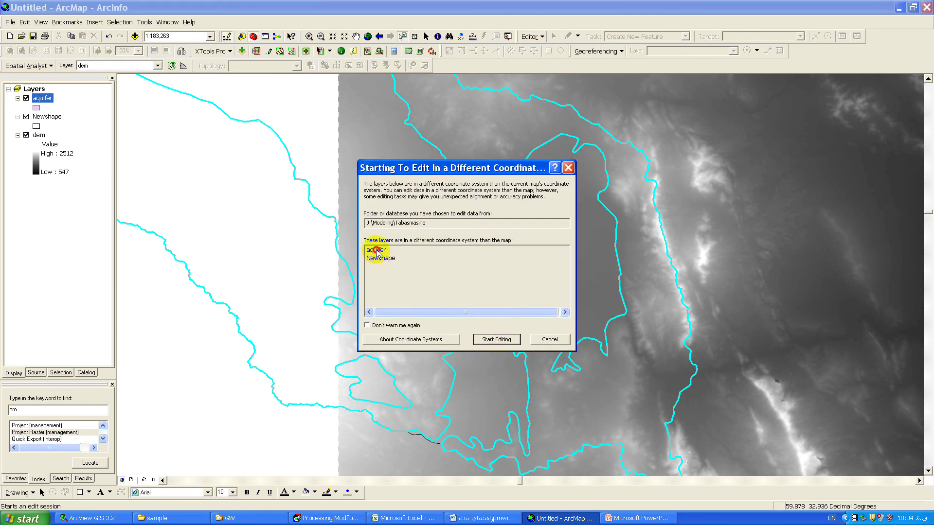
click(496, 340)
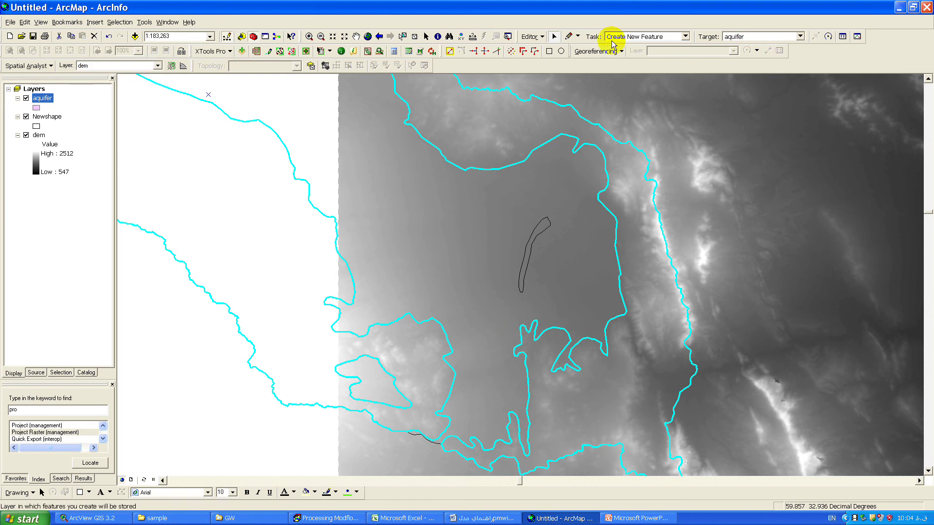
Sketch a new polygon in the aquifer layer, following the inner Newshape boundary and closing it along the dem raster's western edge.
click(569, 36)
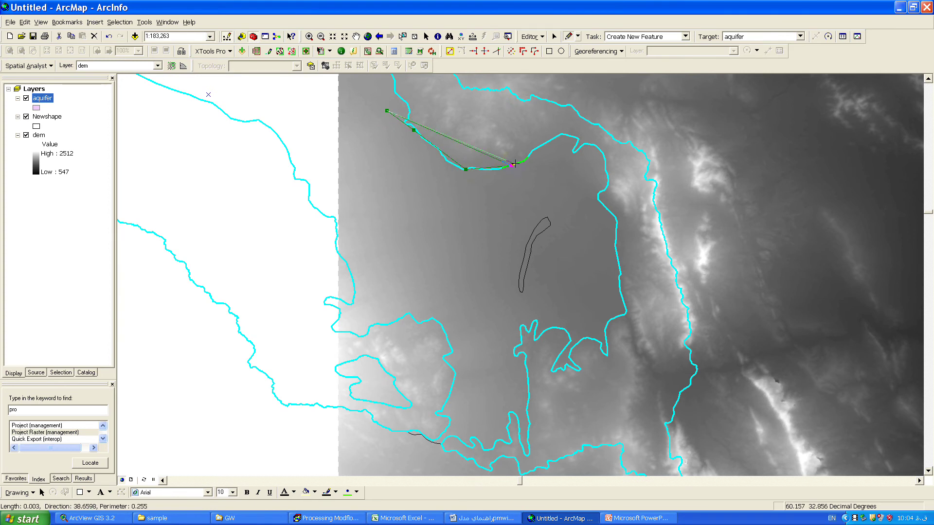
click(535, 150)
click(561, 139)
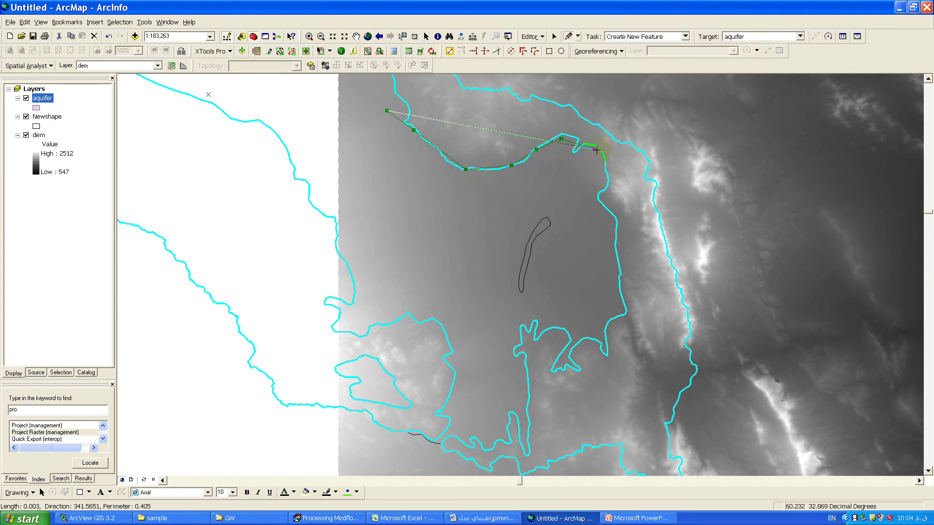
click(594, 148)
click(608, 173)
click(598, 200)
click(618, 224)
click(616, 256)
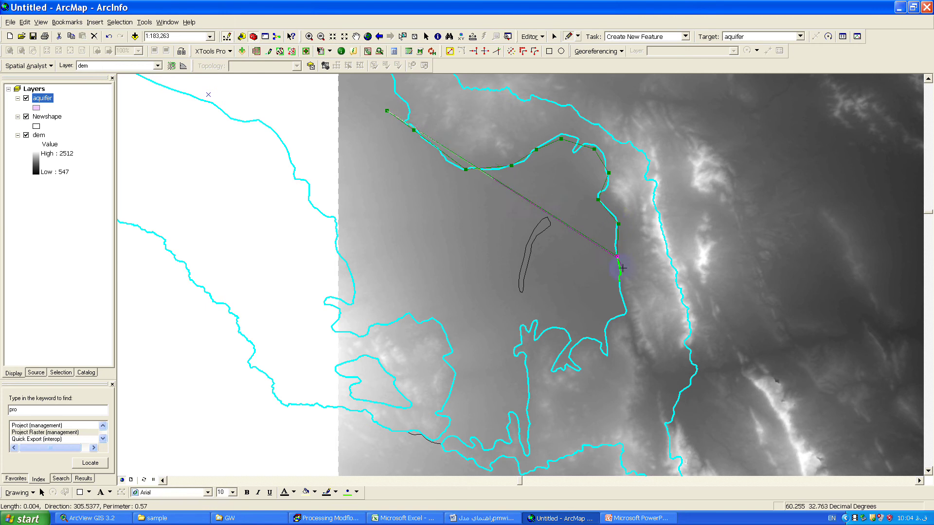
click(623, 301)
click(611, 319)
click(590, 339)
click(562, 330)
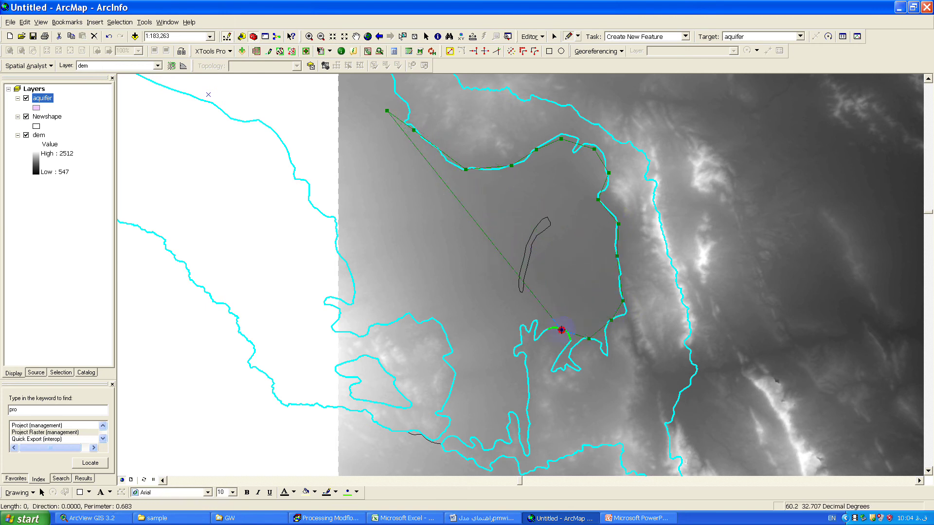
click(534, 329)
click(523, 342)
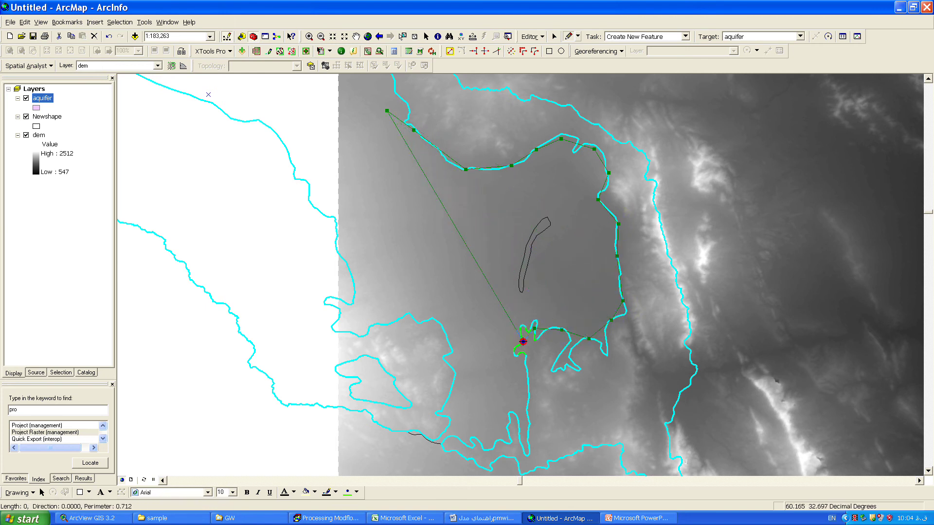
click(526, 370)
click(526, 393)
click(513, 404)
click(482, 407)
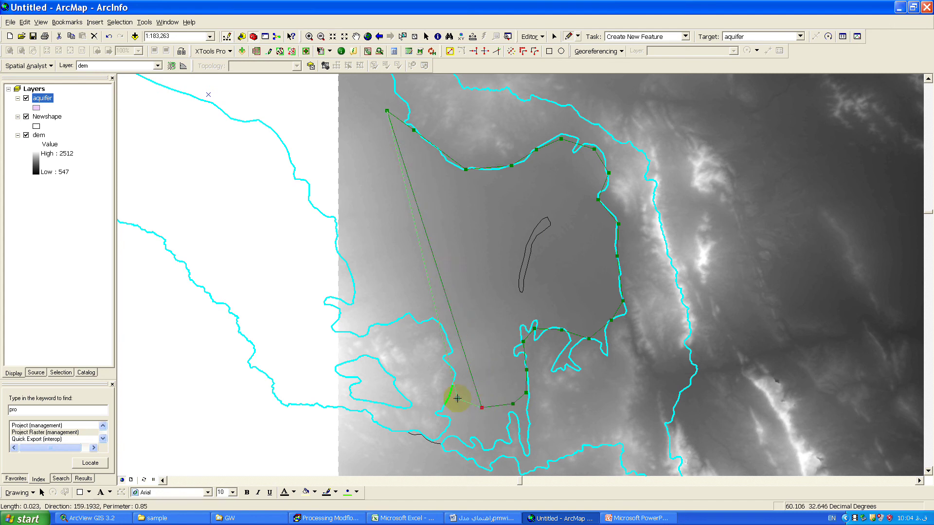
click(456, 398)
click(455, 380)
click(453, 360)
click(441, 328)
click(432, 321)
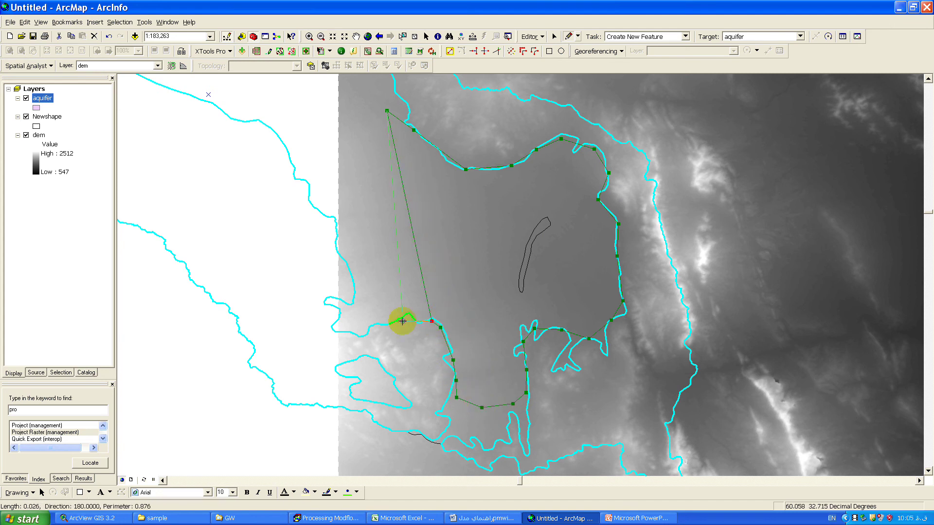
click(402, 321)
click(373, 321)
click(357, 296)
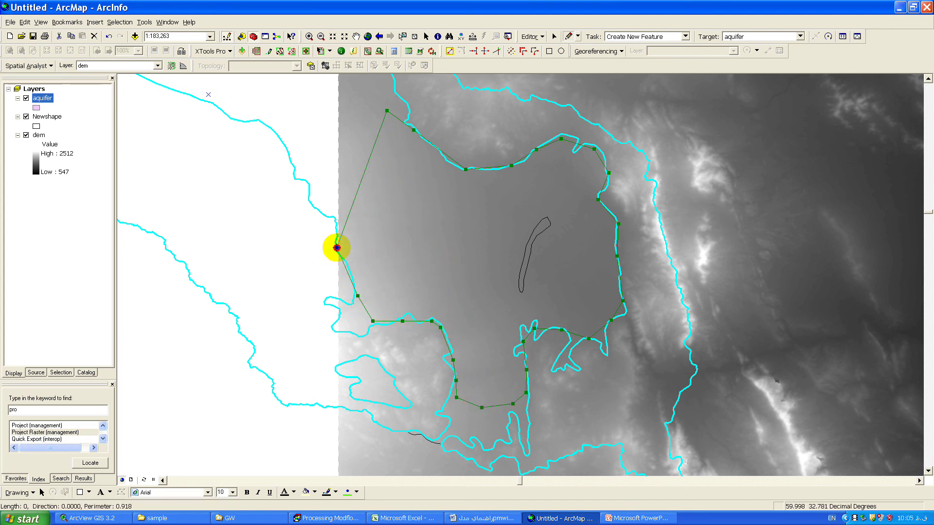
click(336, 247)
click(340, 141)
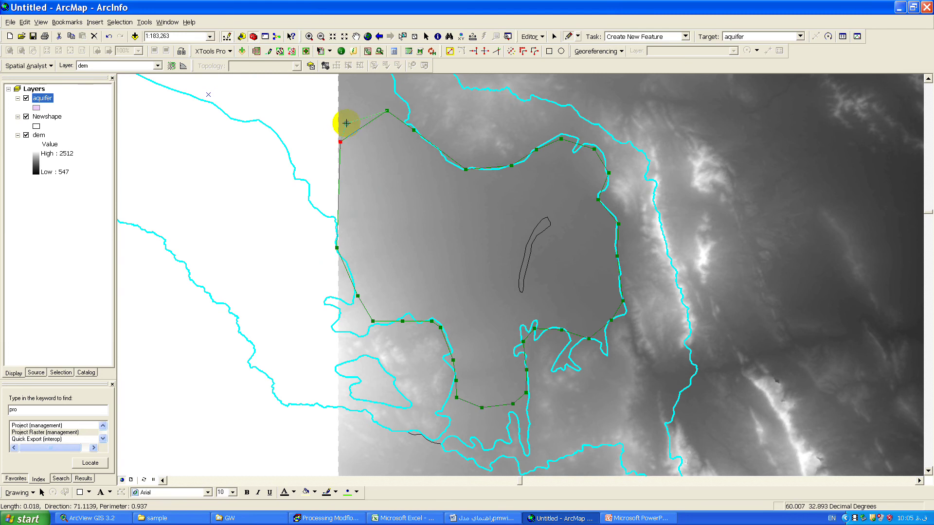
double_click(411, 175)
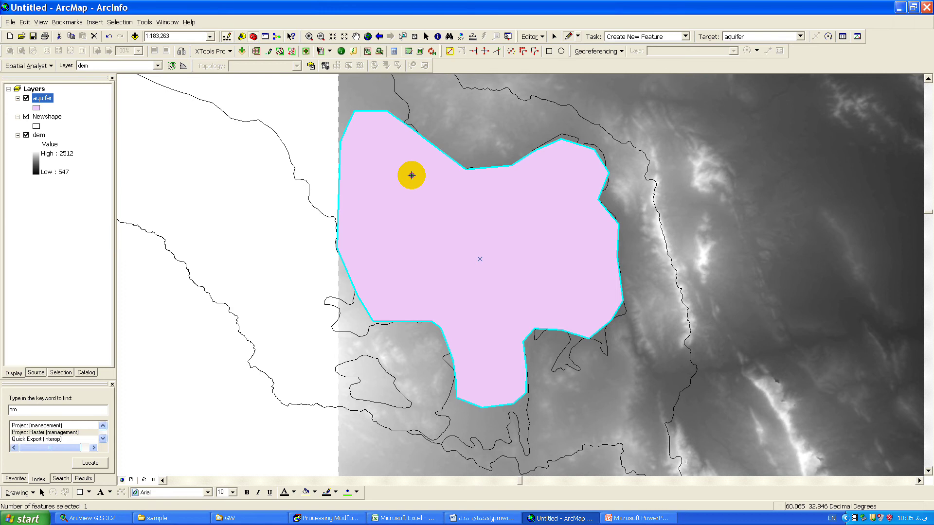
Try to smooth the aquifer polygon with a maximum allowable offset of 50.
click(534, 51)
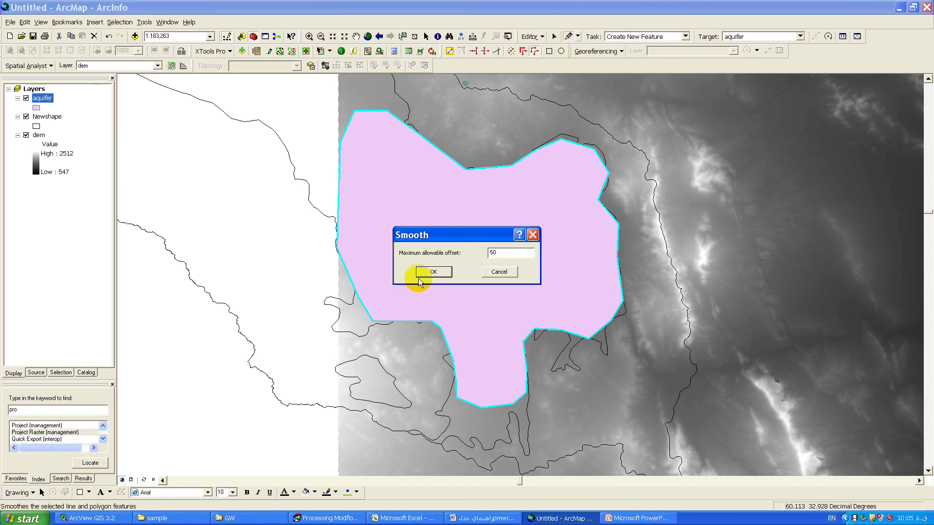
click(419, 273)
click(464, 291)
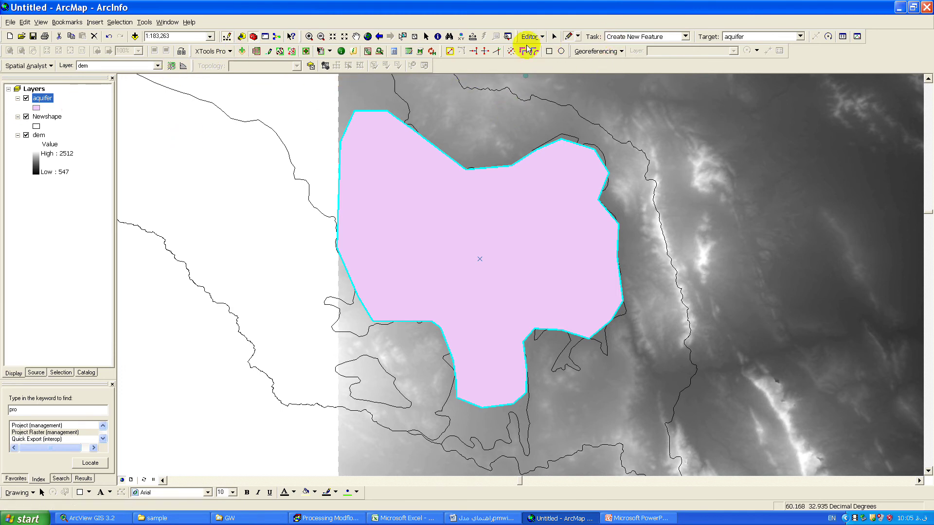
click(473, 50)
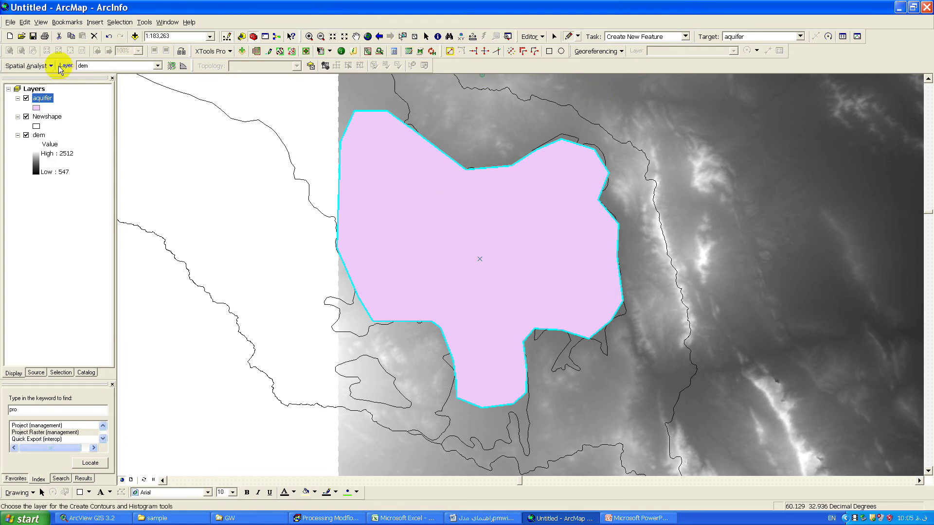
Save the edits to the aquifer layer, and retry smoothing its polygon with a maximum allowable offset of 50.
click(532, 36)
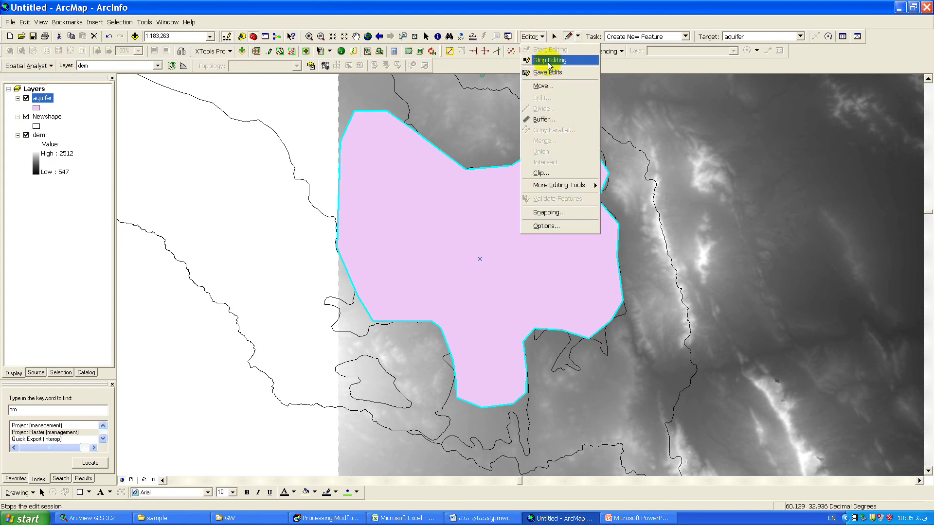
click(547, 72)
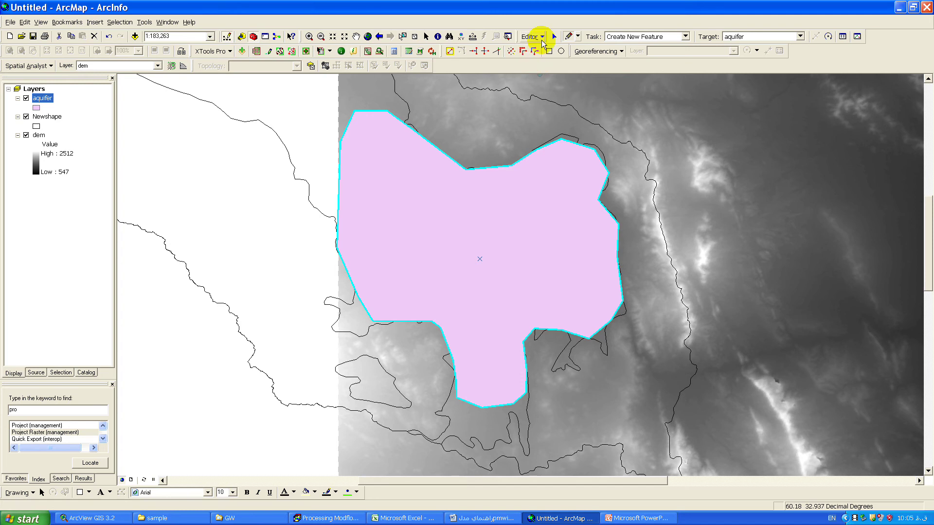
click(535, 50)
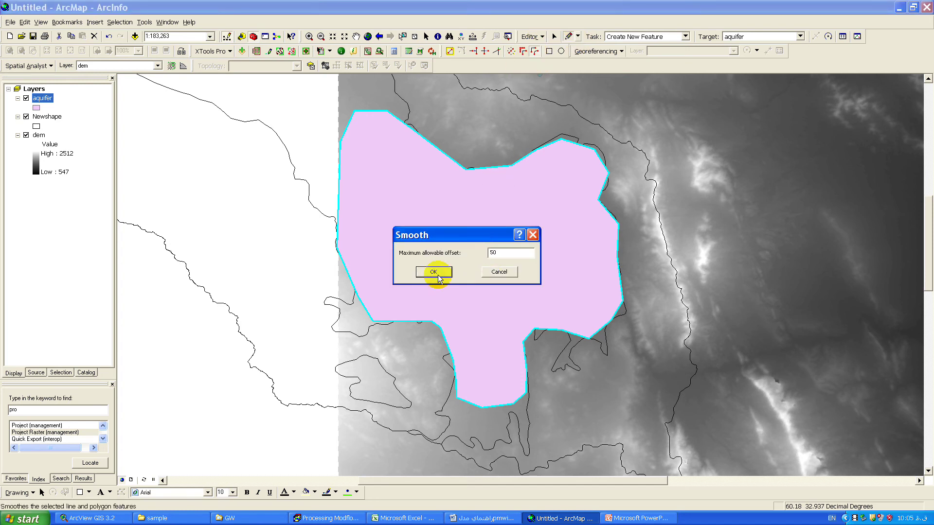
click(434, 272)
click(463, 295)
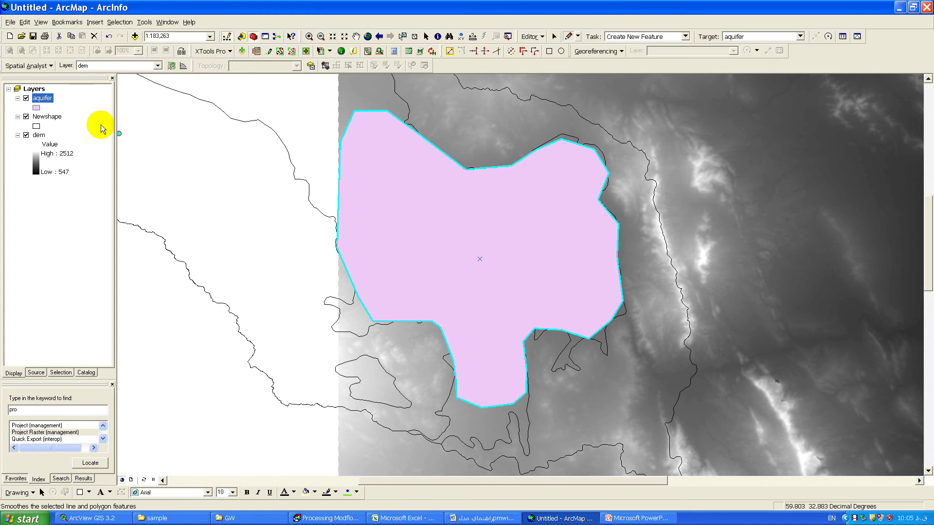
Set the Id of the polygon record to 1 in the aquifer layer's attribute table.
right_click(40, 99)
click(58, 130)
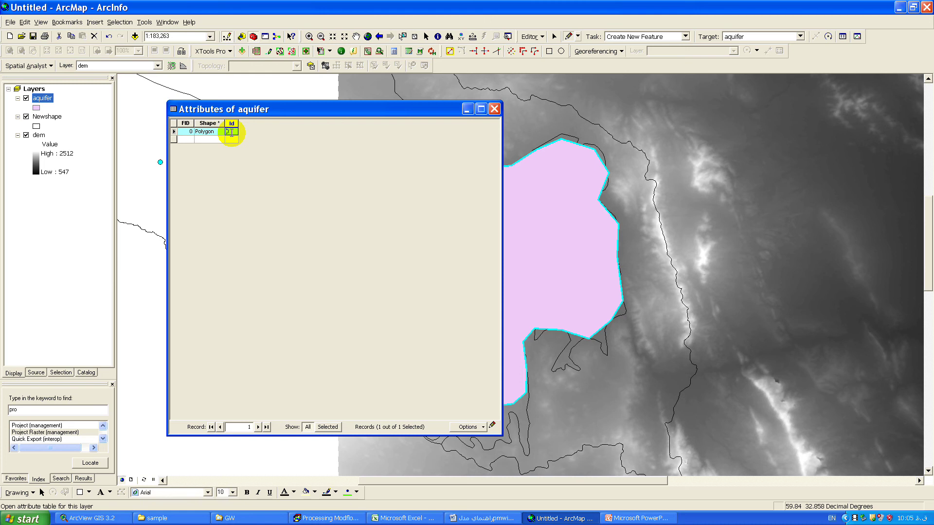
click(231, 132)
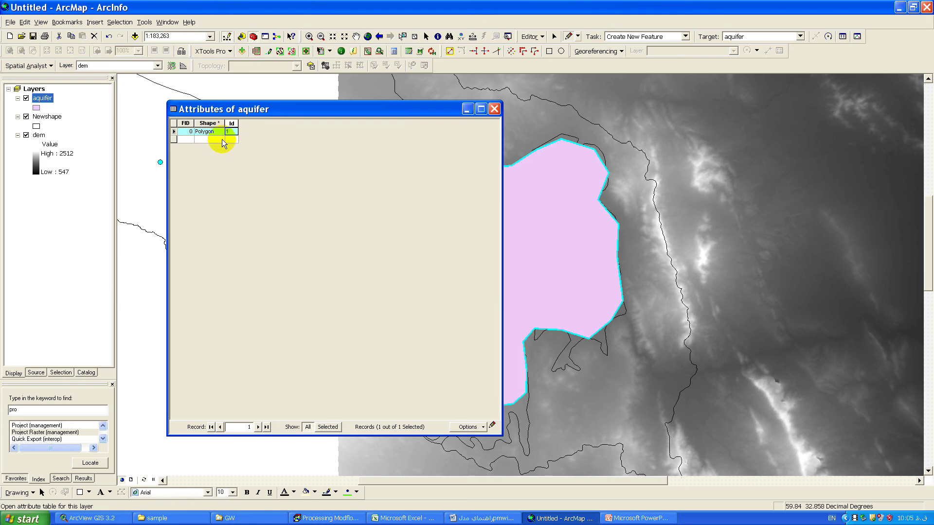
text(1)
key(Return)
click(34, 66)
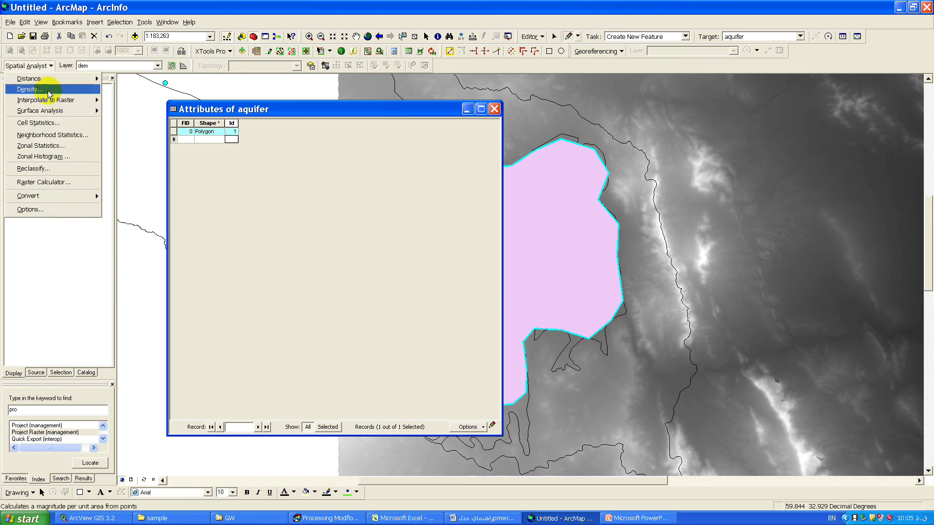
key(Escape)
Stop editing the aquifer layer and save the edits.
click(532, 37)
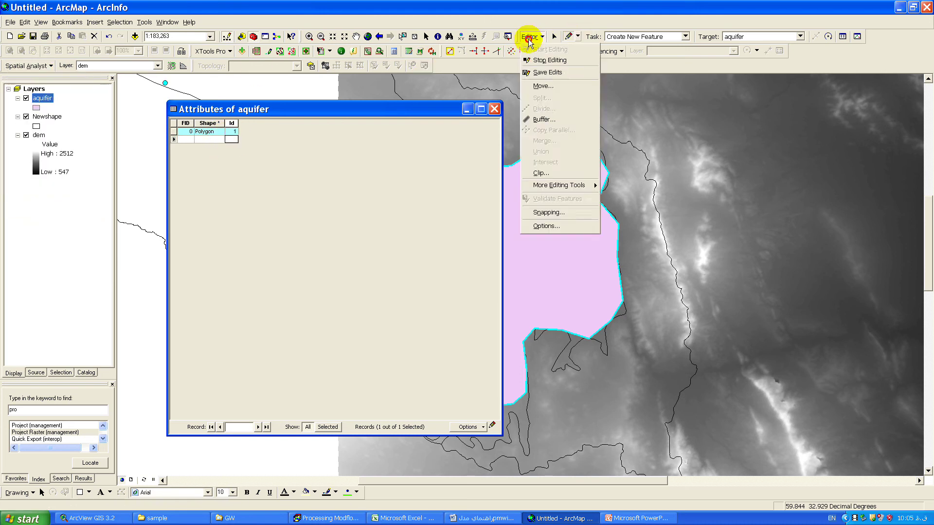
click(537, 63)
click(430, 289)
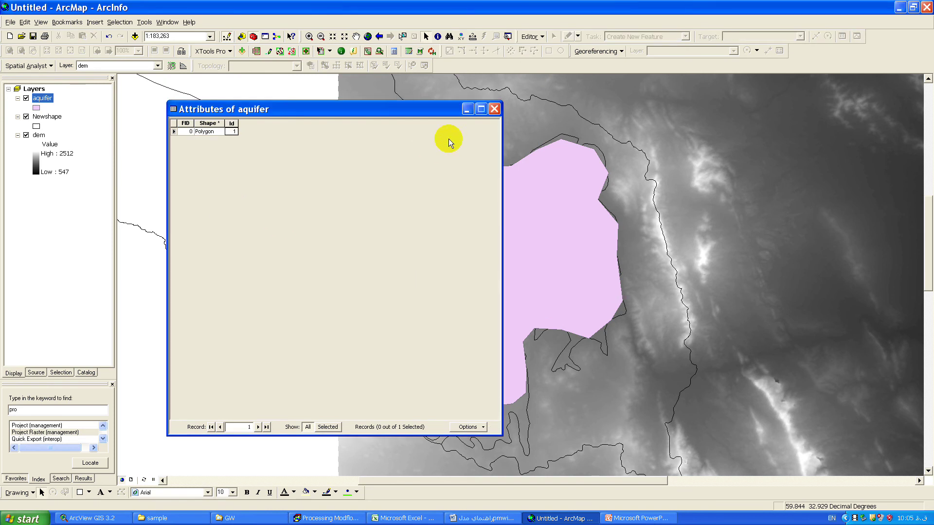
Close the aquifer attribute table and open the Polygon to Raster tool from the To Raster conversion toolset.
click(494, 109)
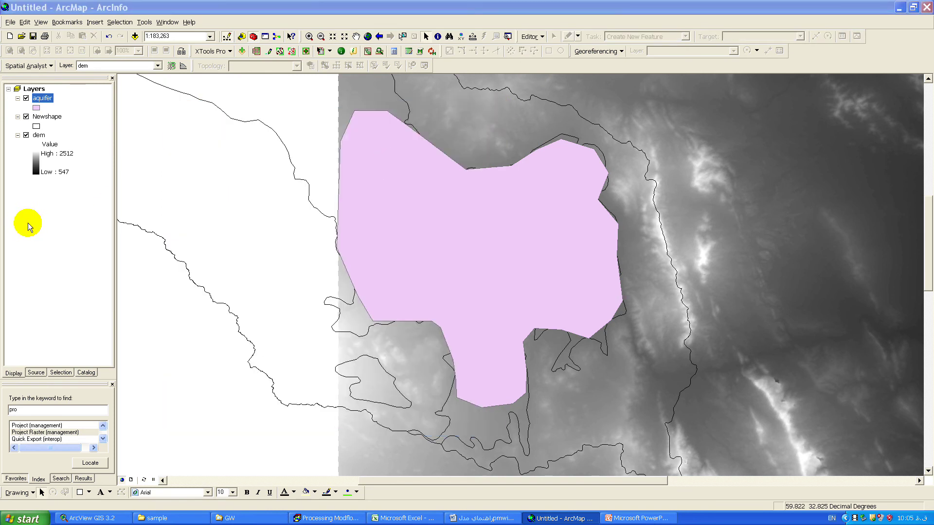
click(16, 479)
click(38, 431)
double_click(39, 431)
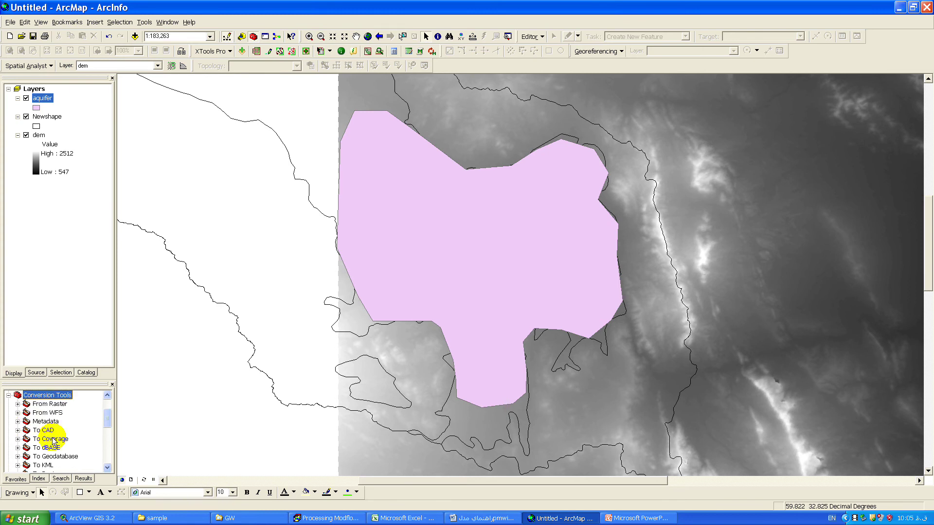
double_click(49, 405)
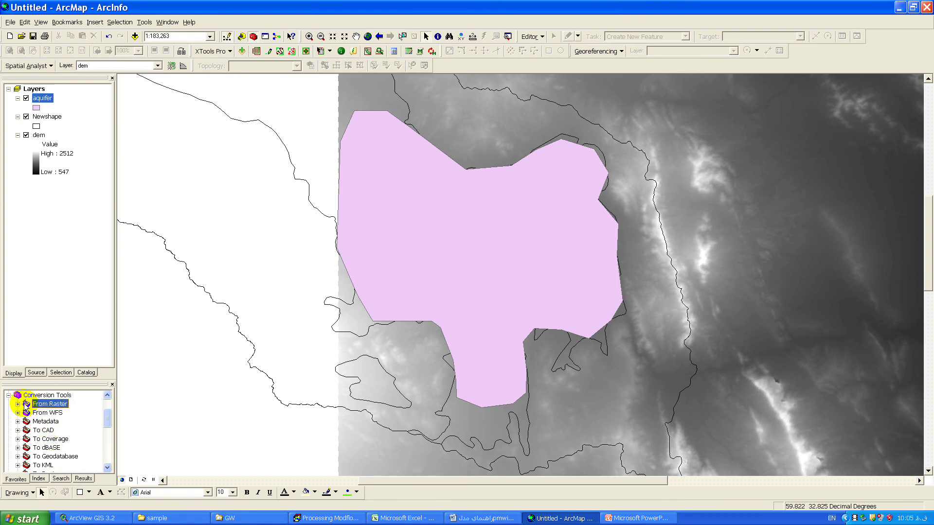
click(63, 412)
click(61, 449)
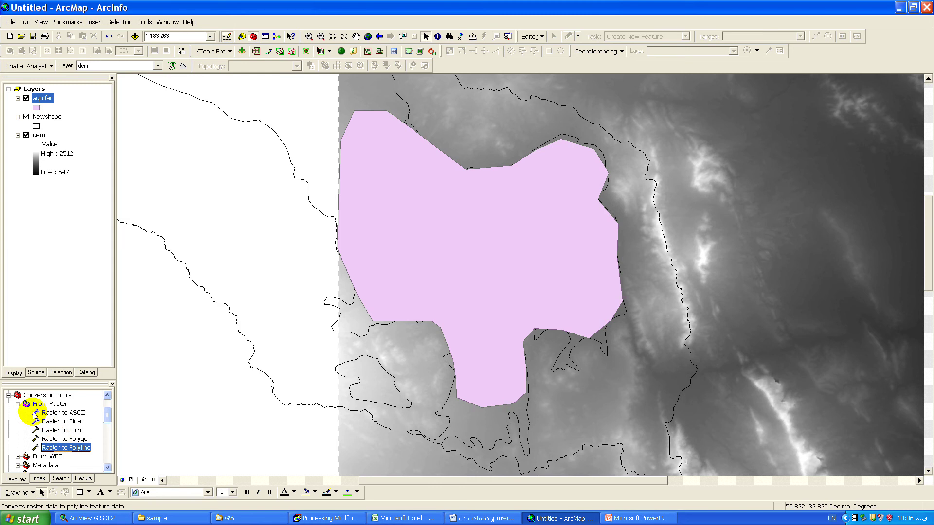
click(18, 404)
drag(107, 421, 107, 427)
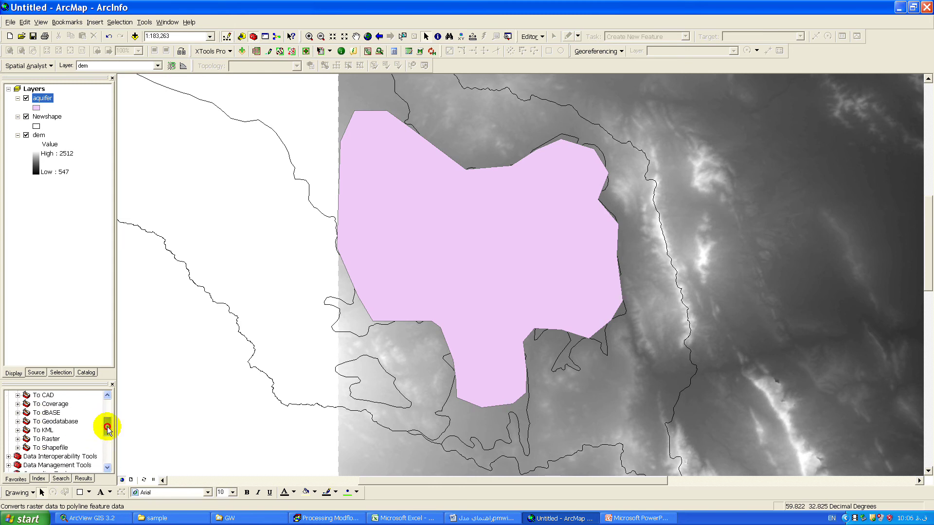
click(18, 438)
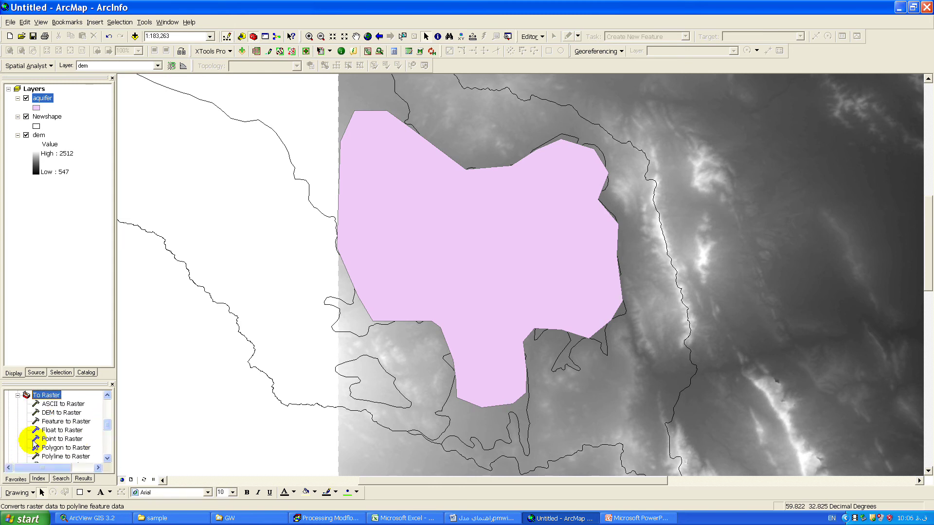
click(63, 448)
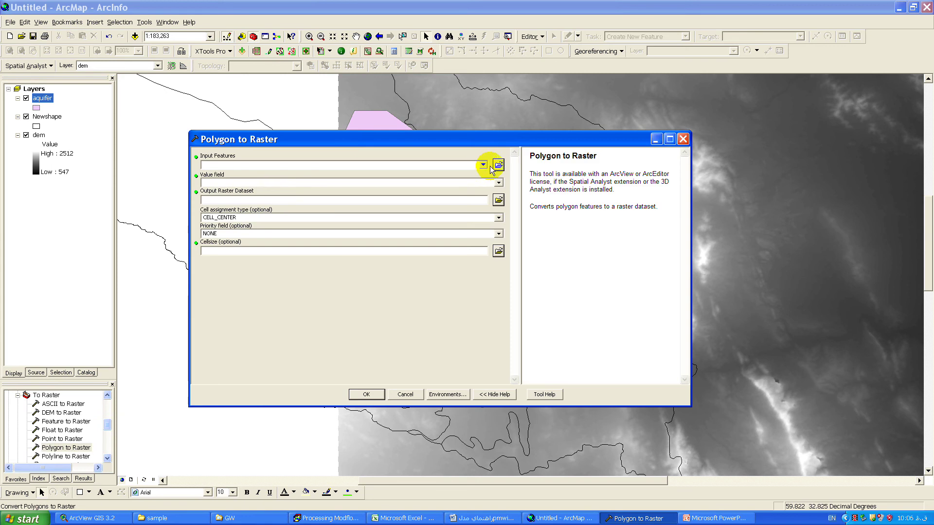
Convert the aquifer polygon to the raster aquifer_Poly.img with Id as the value field and a cell size of 0.0011.
click(483, 165)
click(237, 174)
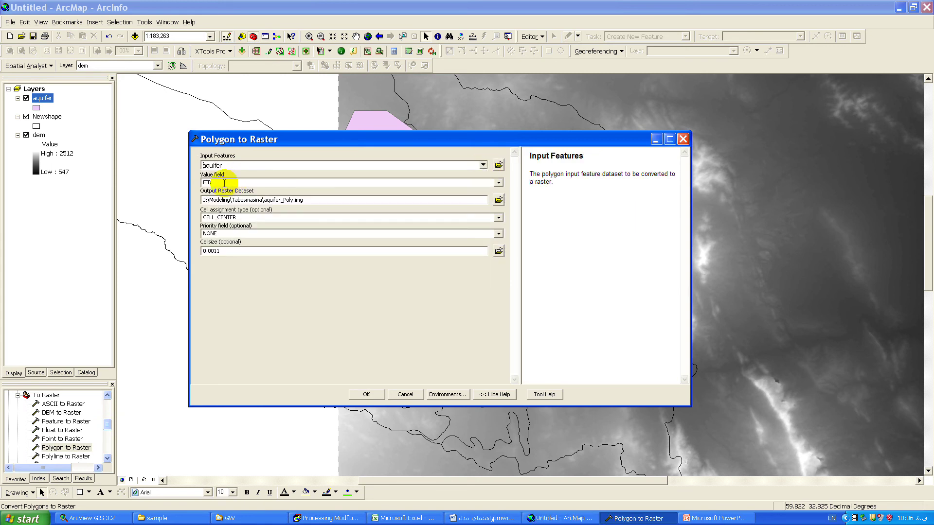
click(499, 183)
click(217, 188)
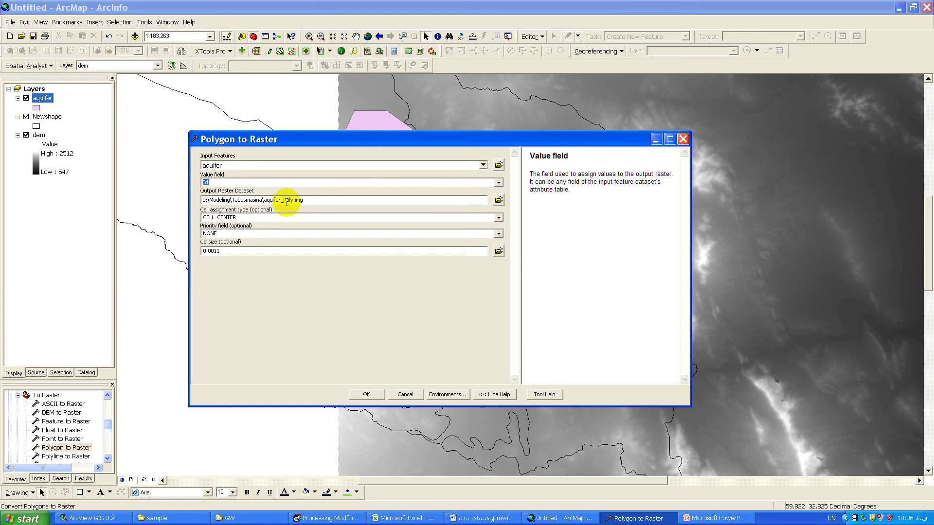
click(367, 395)
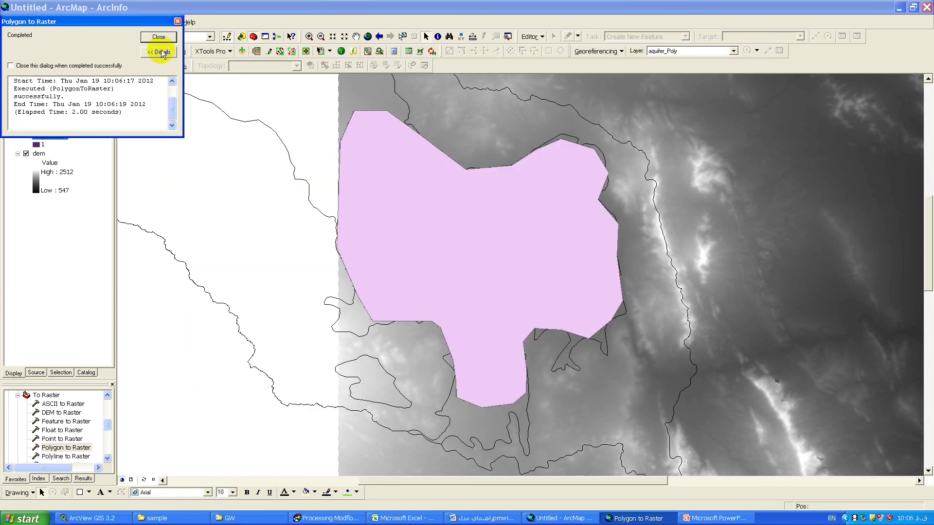
click(159, 37)
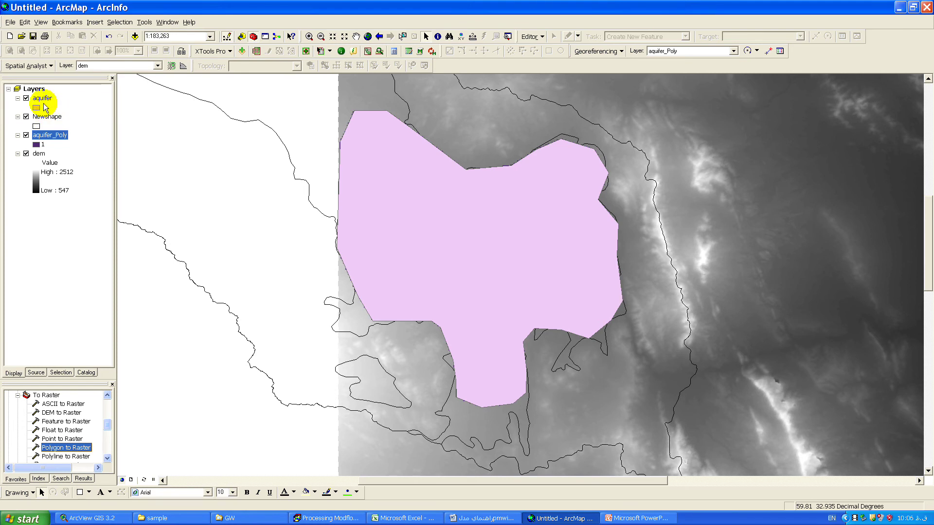
Set up another Polygon to Raster conversion of the aquifer layer with a cell size of 29 and Id as the value field.
right_click(42, 98)
click(60, 448)
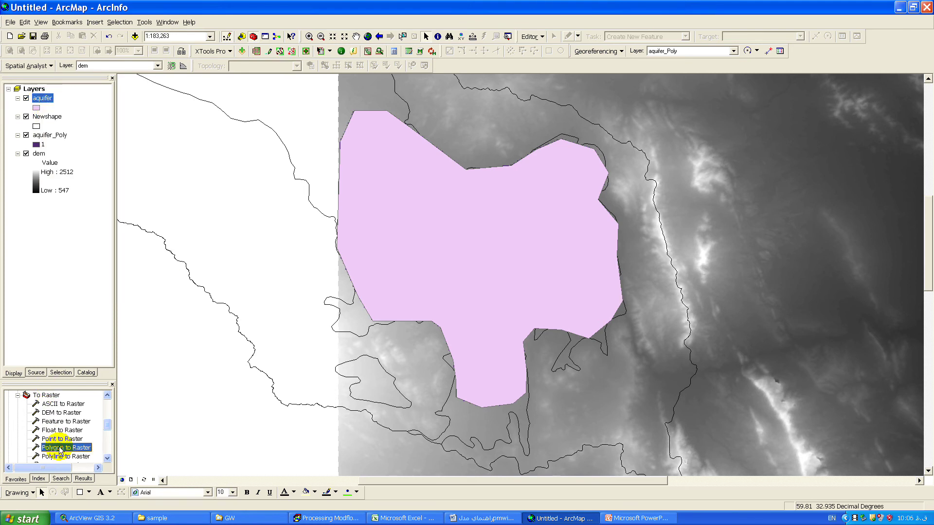
double_click(67, 452)
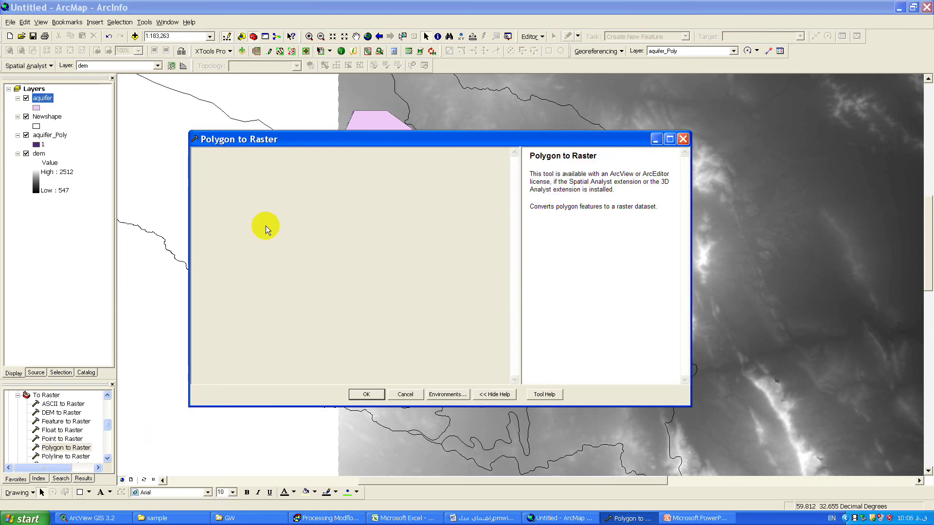
click(484, 164)
click(231, 176)
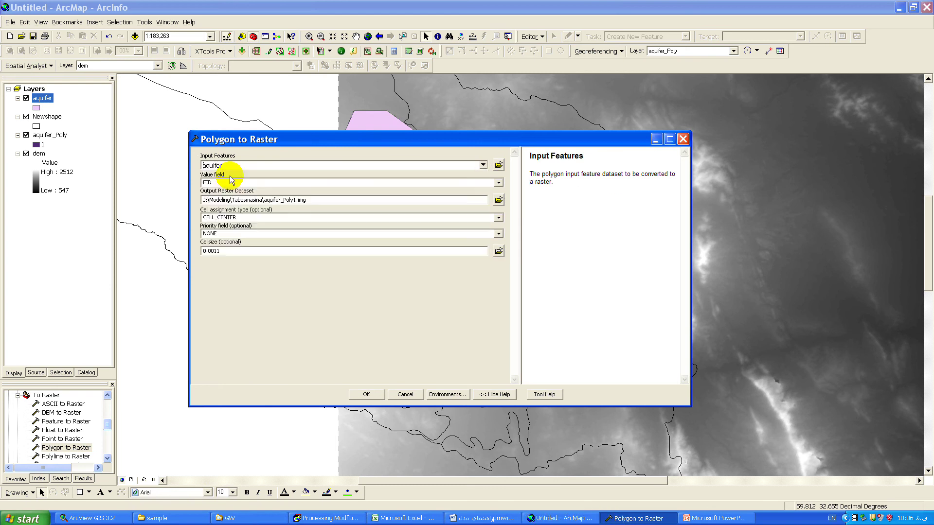
drag(228, 250, 171, 247)
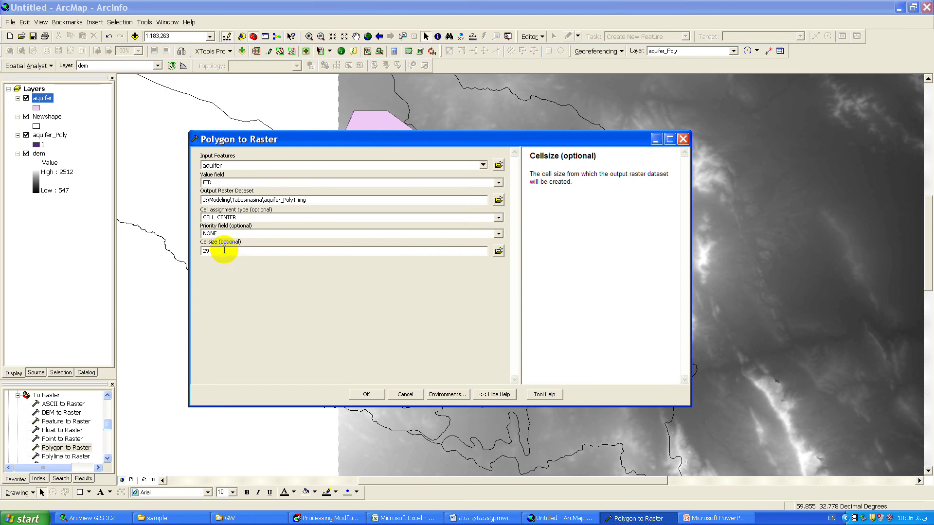
click(225, 182)
click(499, 183)
click(225, 198)
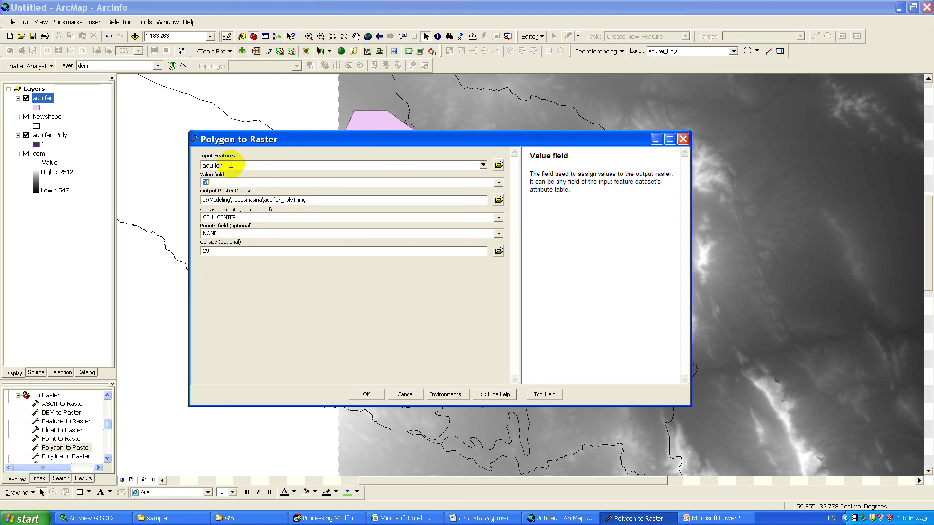
Try to run the Polygon to Raster conversion with aquifer2 as the input features.
click(239, 166)
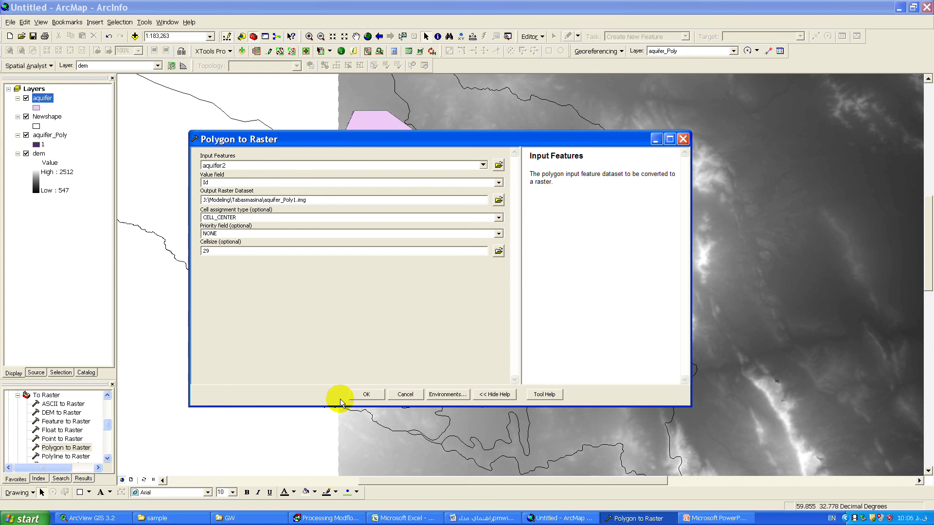
click(367, 394)
click(460, 290)
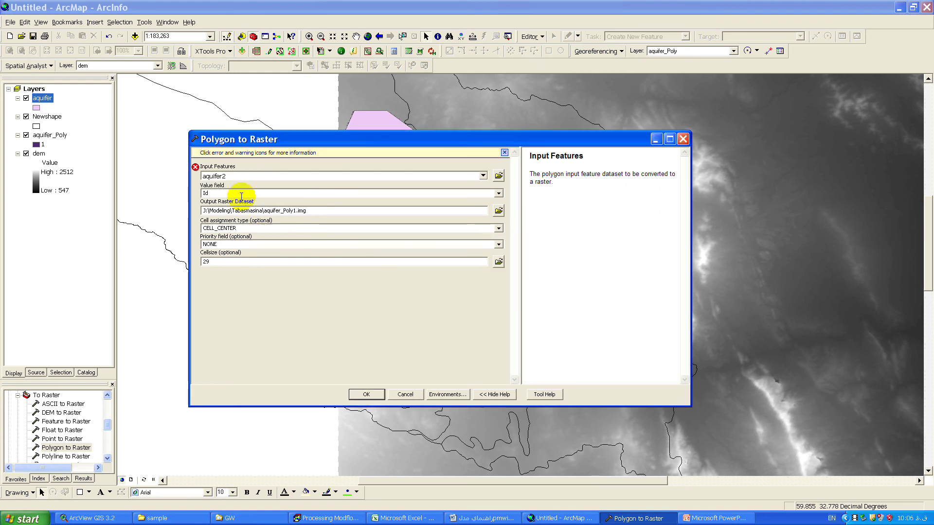
Choose aquifer as the input features and run the conversion to the raster aquifer_Poly1.img.
click(483, 176)
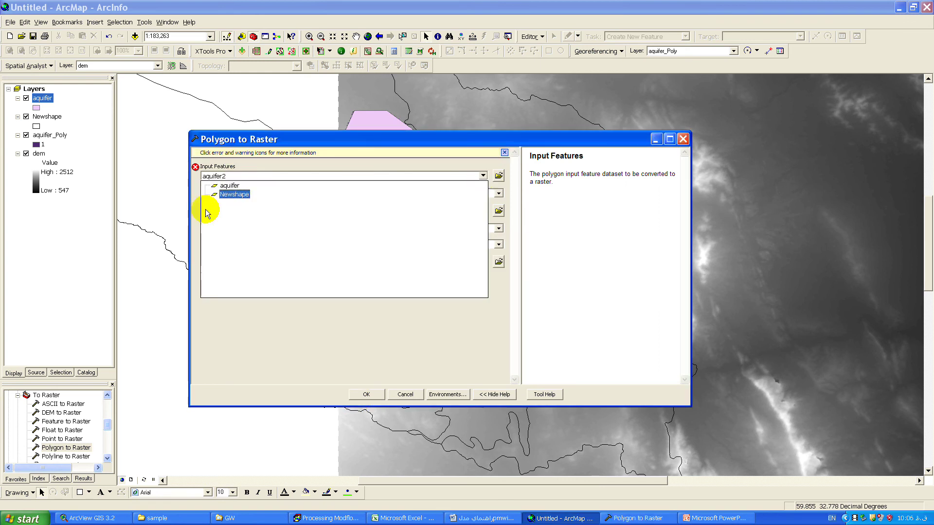
click(228, 185)
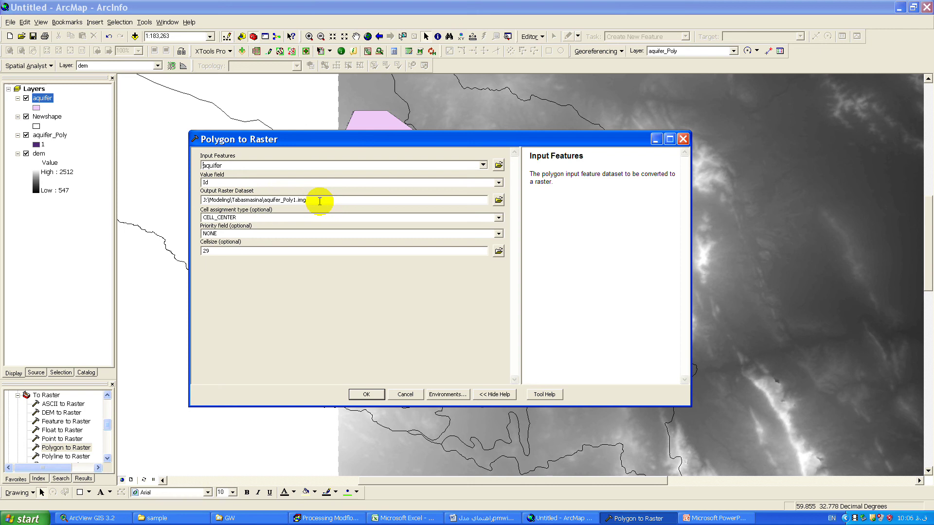
click(366, 395)
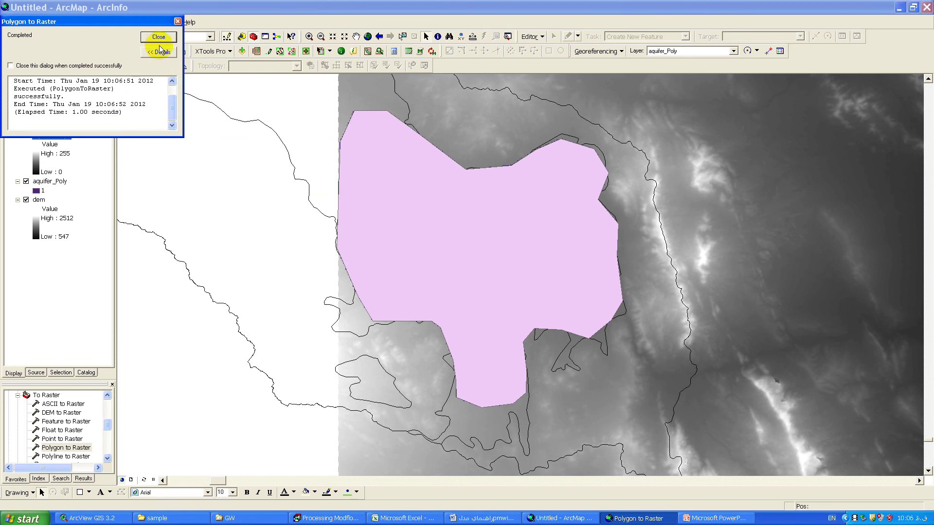
click(159, 37)
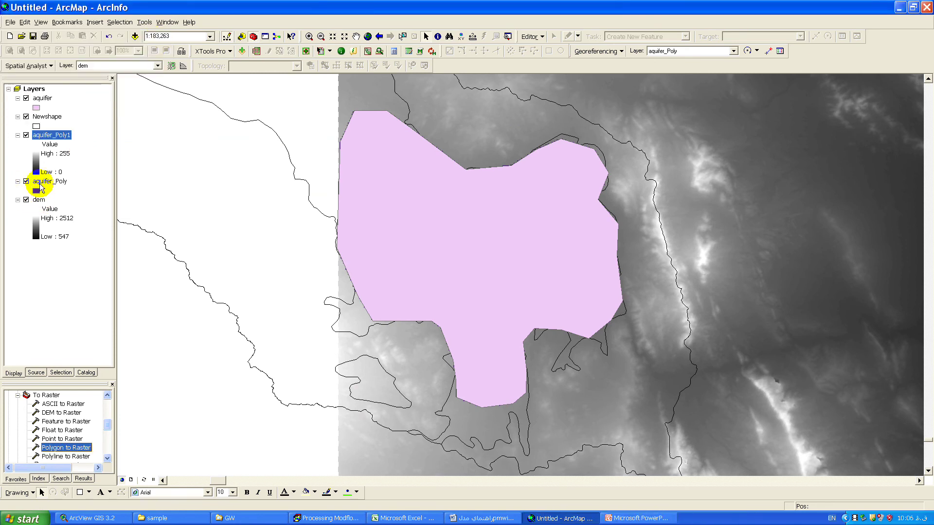
Remove the aquifer_Poly, Newshape and aquifer layers from the map.
click(41, 182)
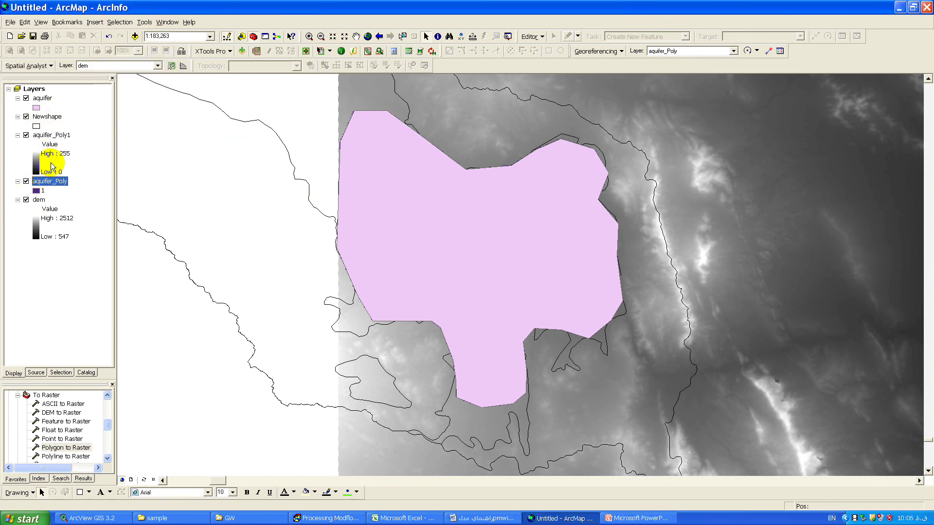
right_click(46, 183)
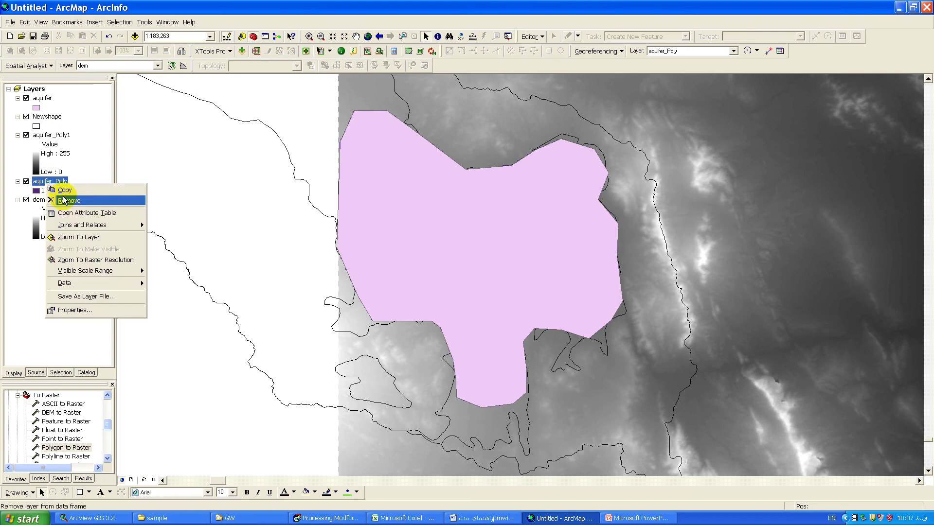
click(64, 201)
right_click(42, 118)
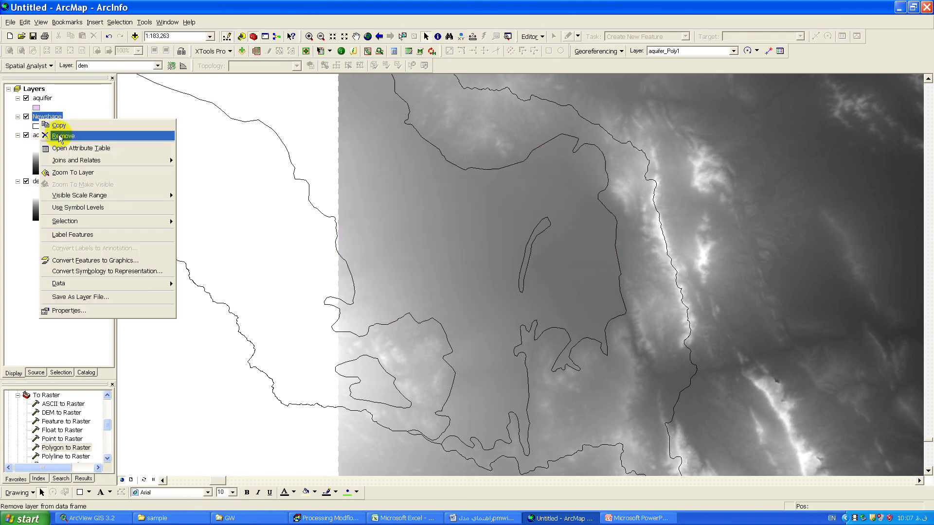
click(59, 137)
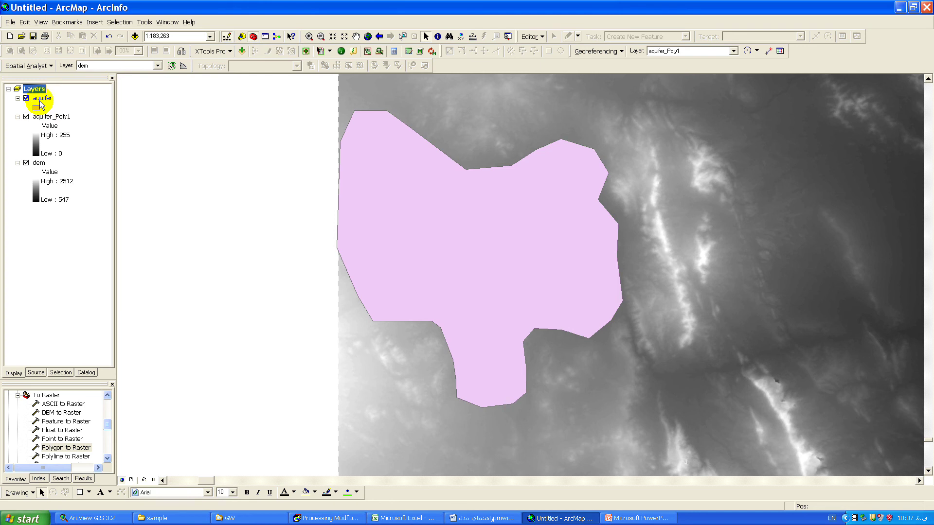
right_click(40, 104)
click(56, 117)
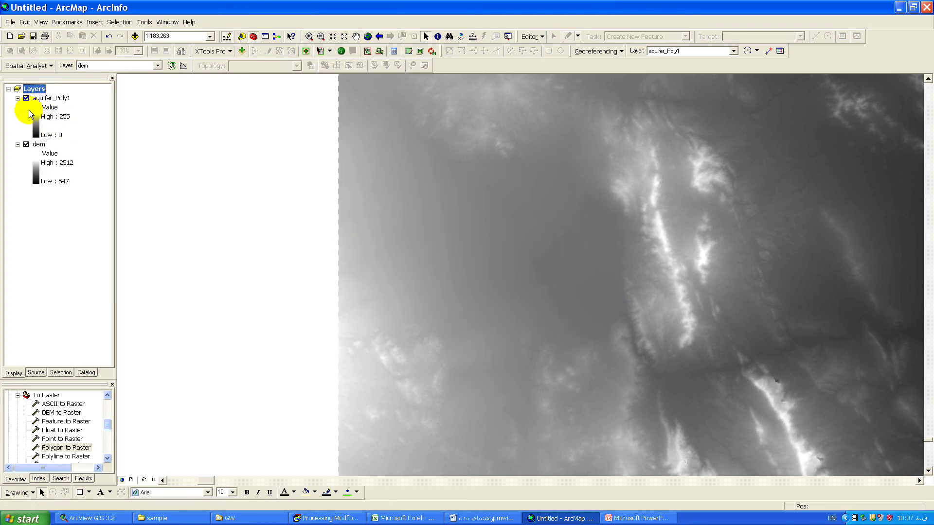
Hide the dem layer to check the aquifer_Poly1 raster, and remove aquifer_Poly1 from the map.
click(26, 145)
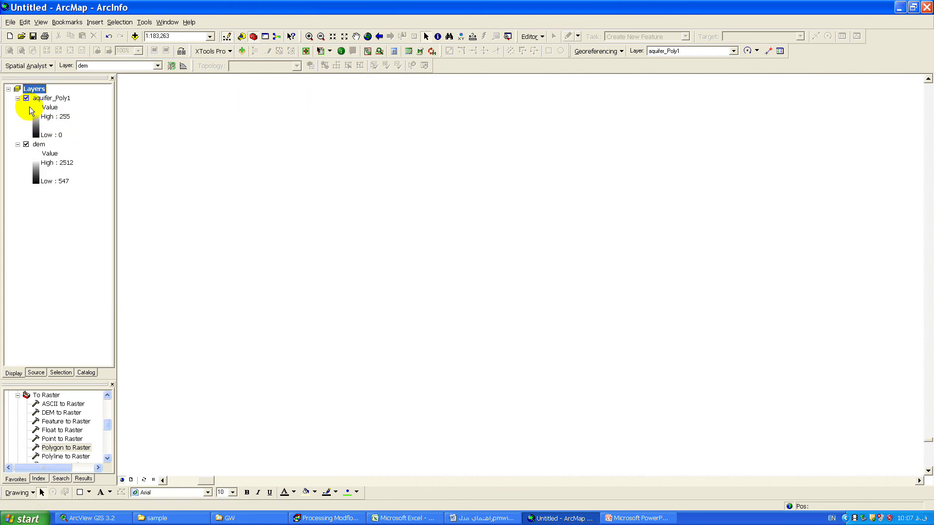
click(27, 98)
click(26, 145)
click(26, 99)
click(27, 99)
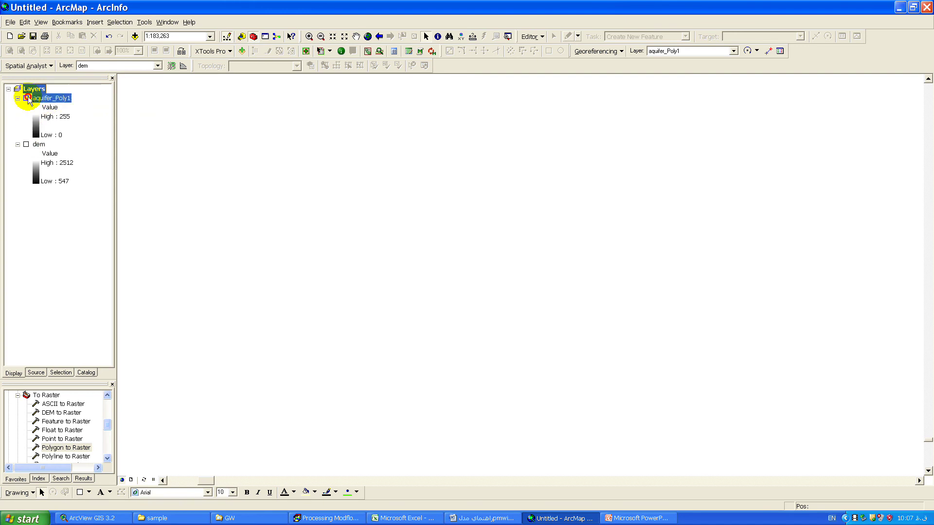
right_click(39, 99)
click(60, 116)
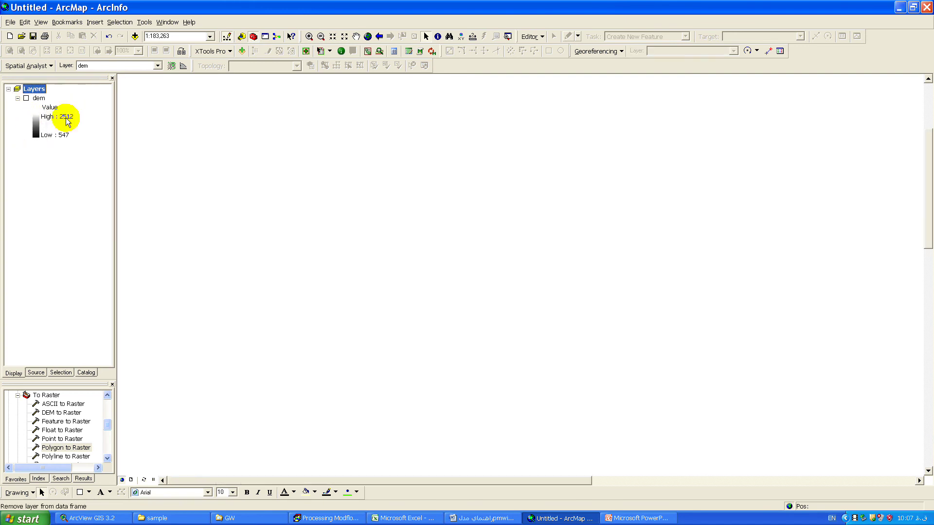
Turn the dem layer back on and add aquifer.shp from the Tabasmasina folder to the map.
click(26, 98)
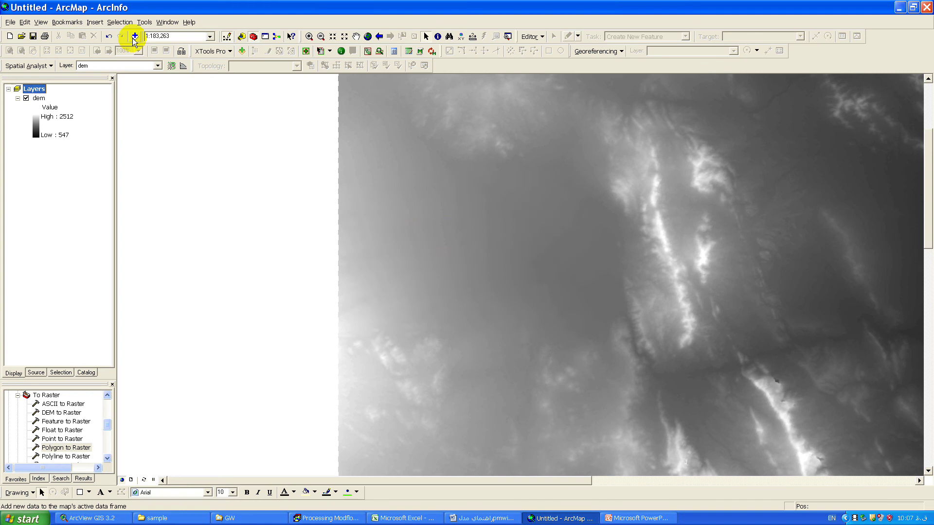
click(135, 37)
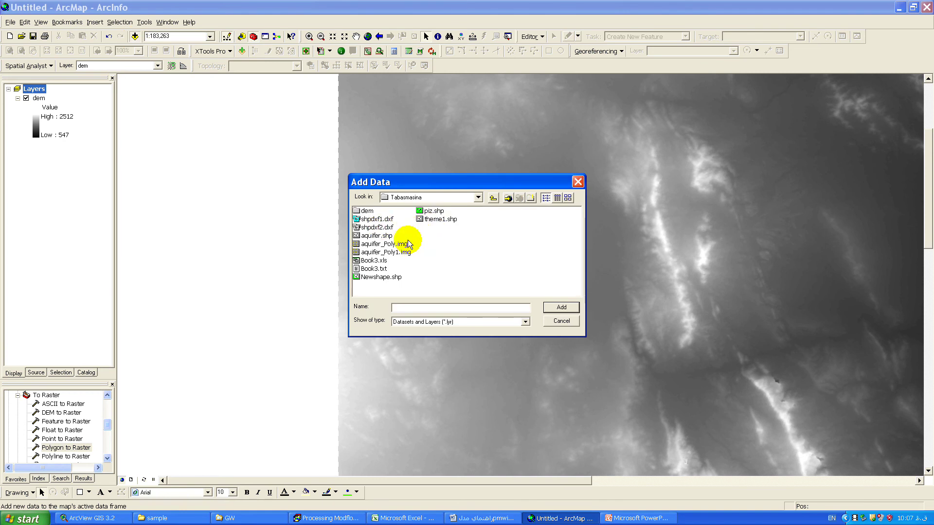
click(376, 235)
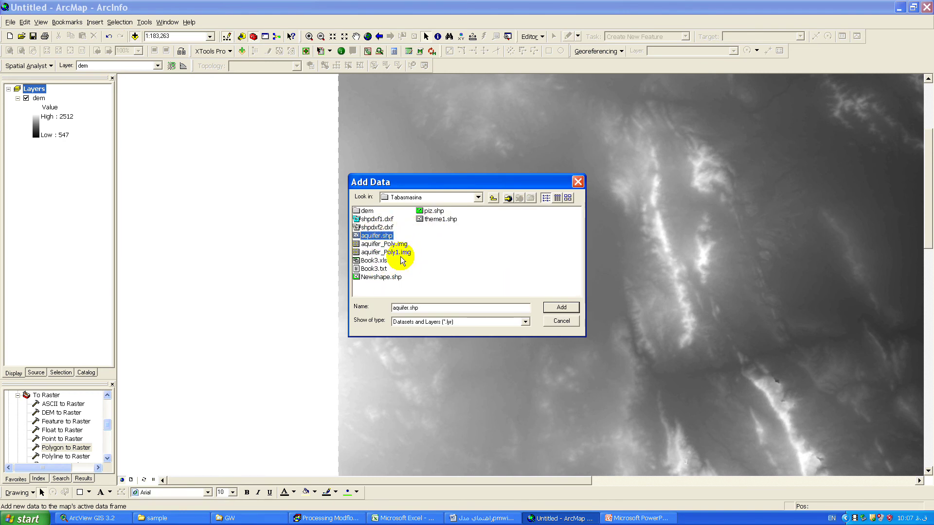
click(560, 307)
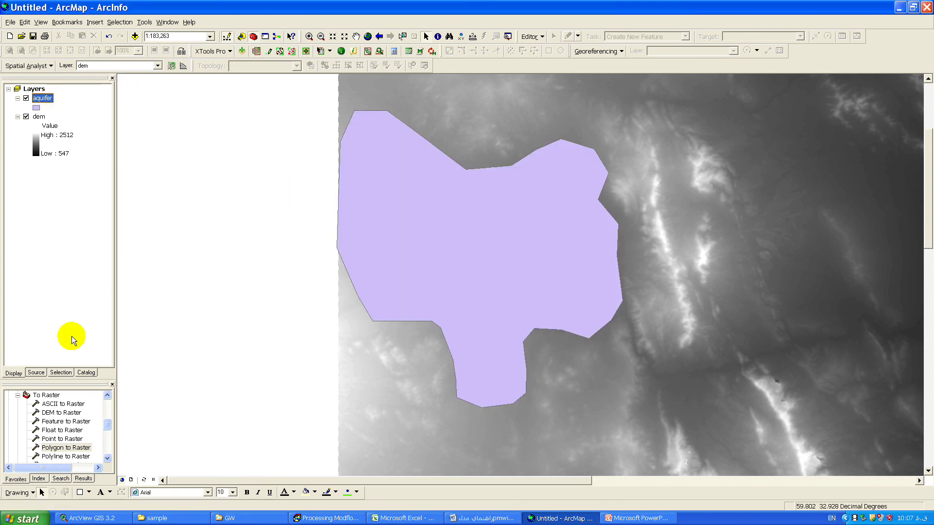
double_click(58, 448)
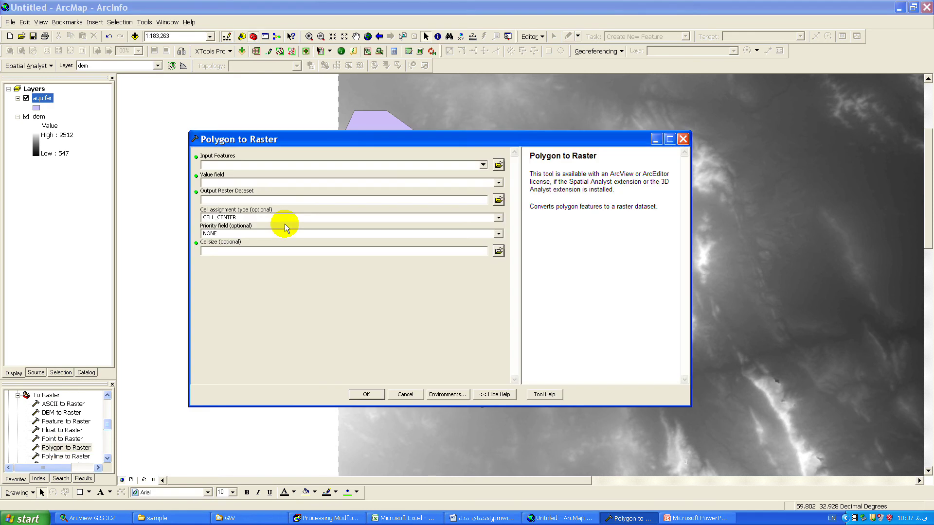
click(483, 165)
click(229, 176)
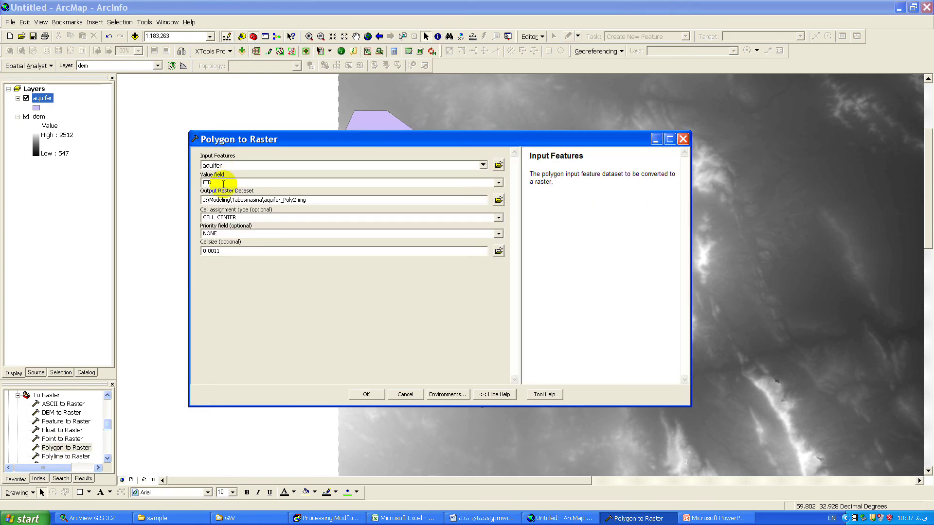
click(498, 183)
click(263, 195)
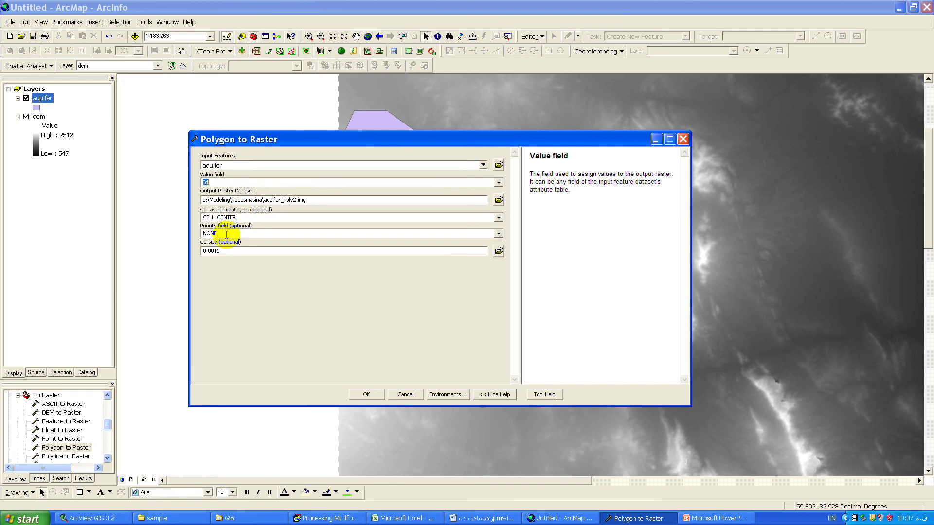
drag(240, 252, 185, 256)
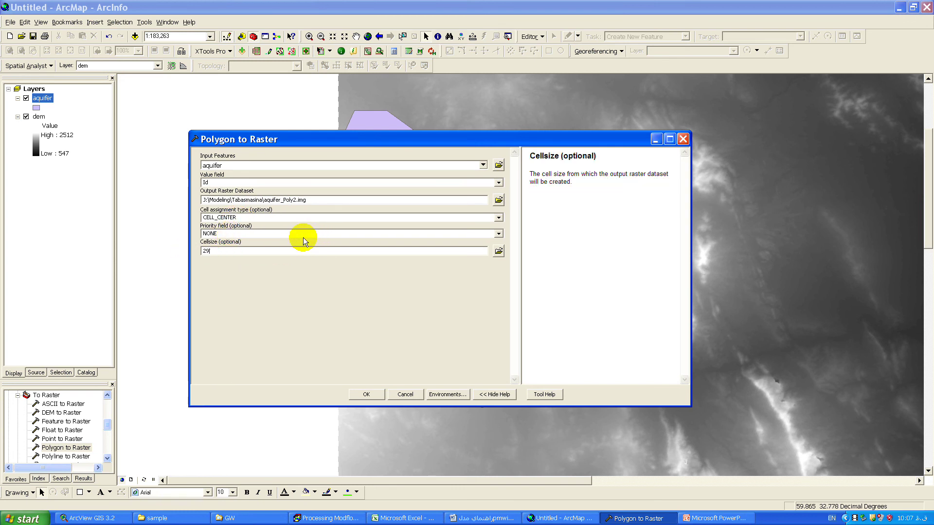
click(395, 395)
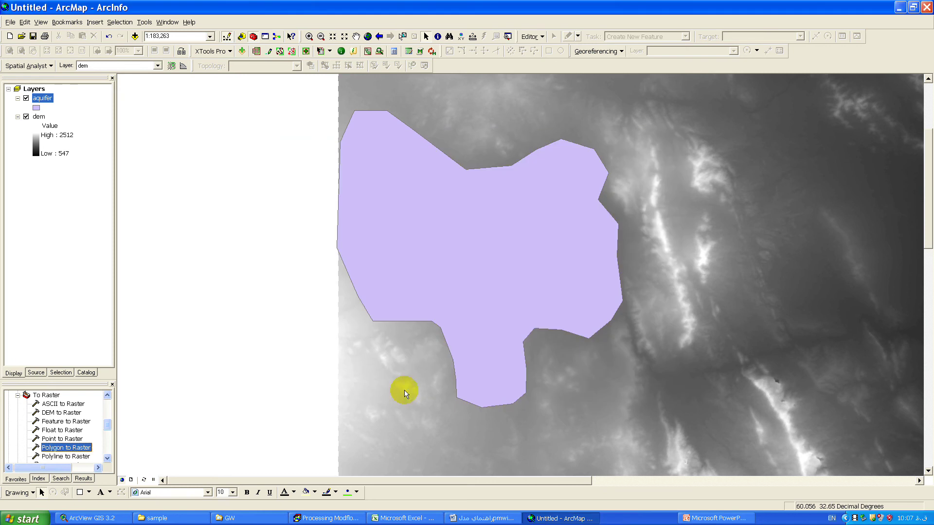
Create a new map without saving the current one, and add aquifer.shp from the Tabasmasina folder.
click(10, 37)
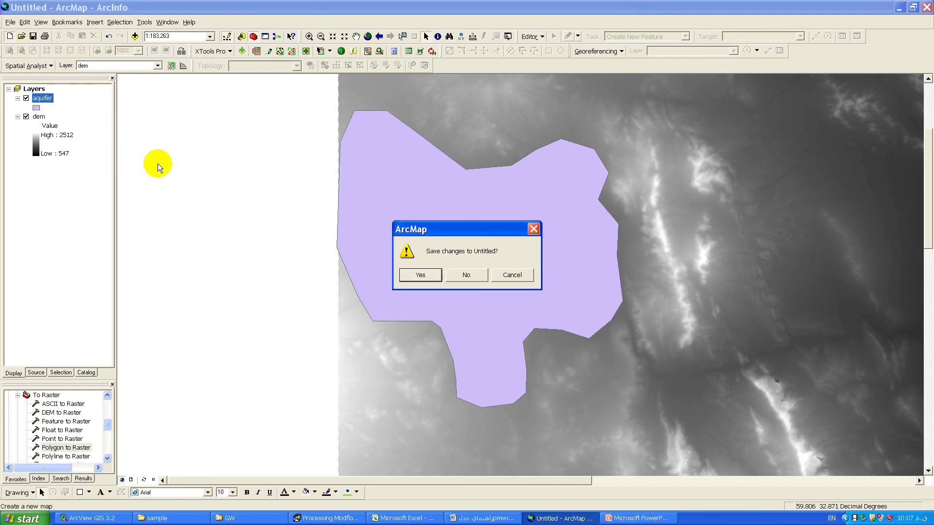
click(460, 274)
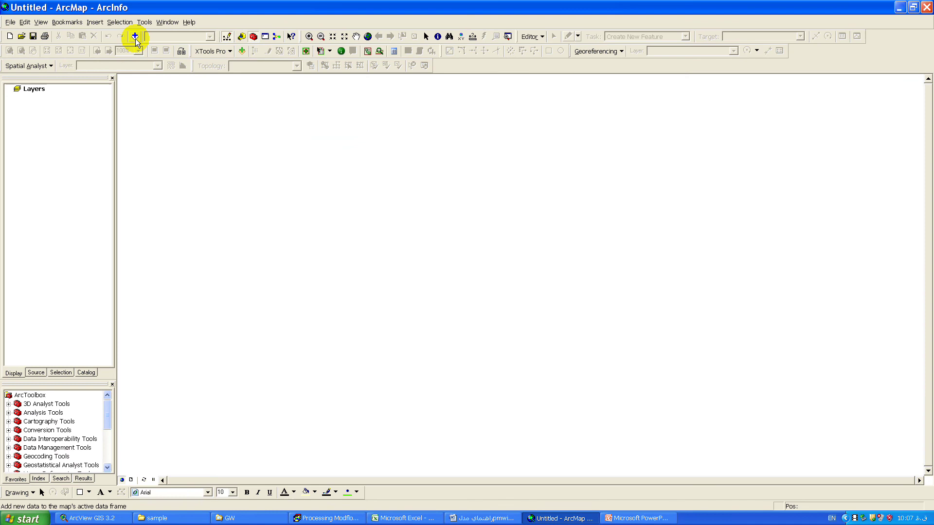
click(134, 36)
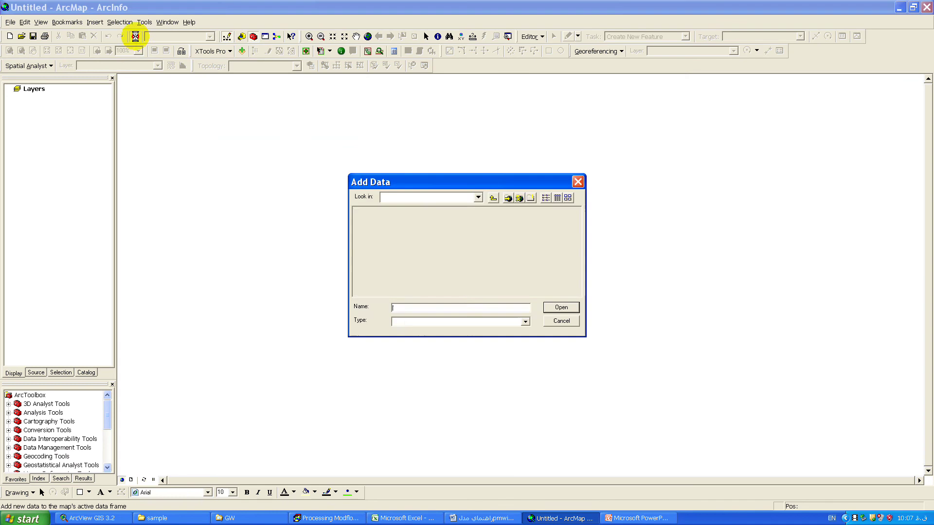
double_click(373, 236)
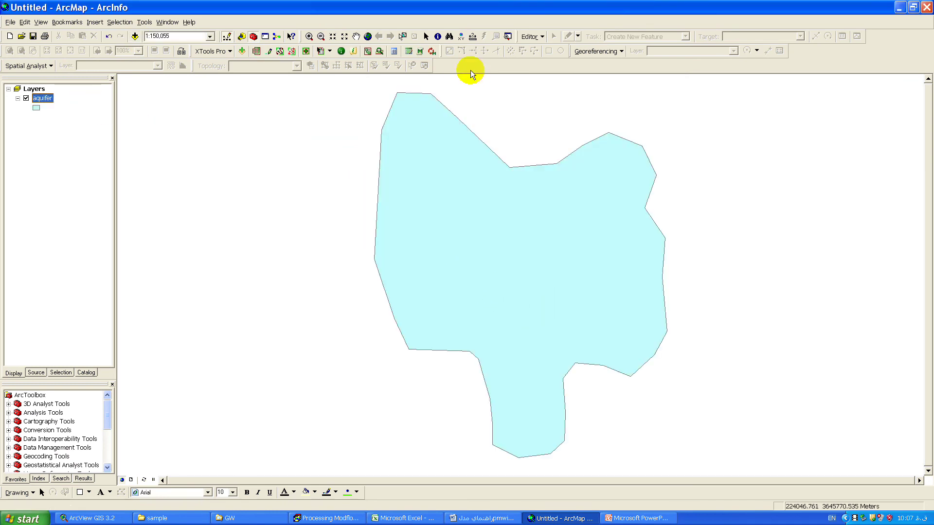
Start editing the aquifer layer and smooth its polygon with a maximum allowable offset of 50.
click(536, 37)
click(545, 51)
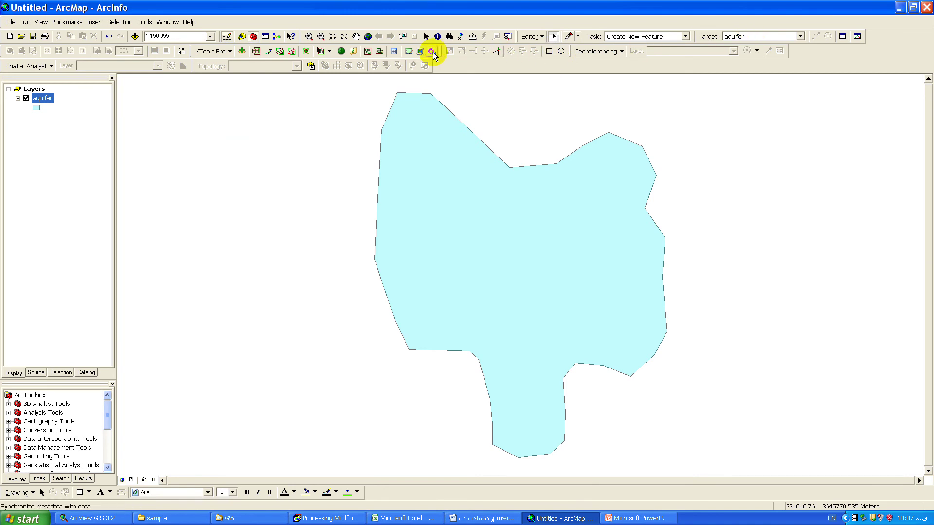
click(439, 147)
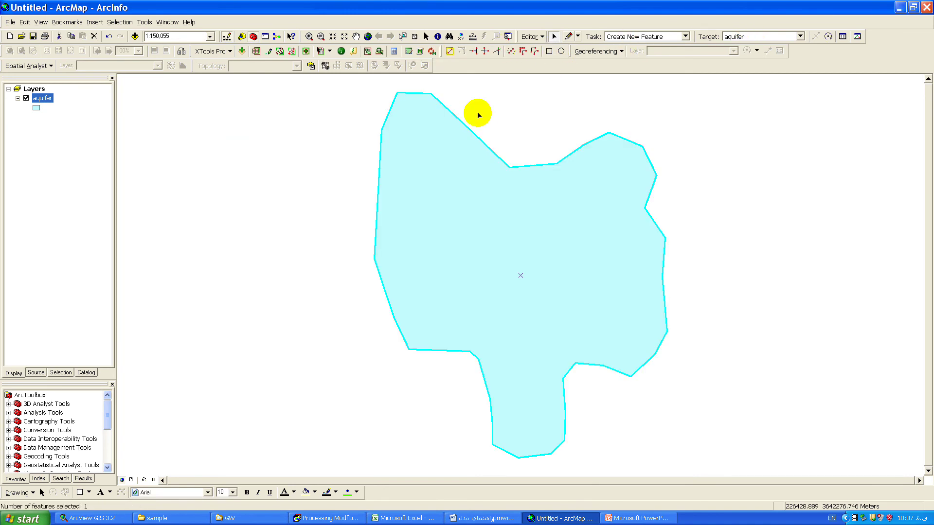
click(535, 51)
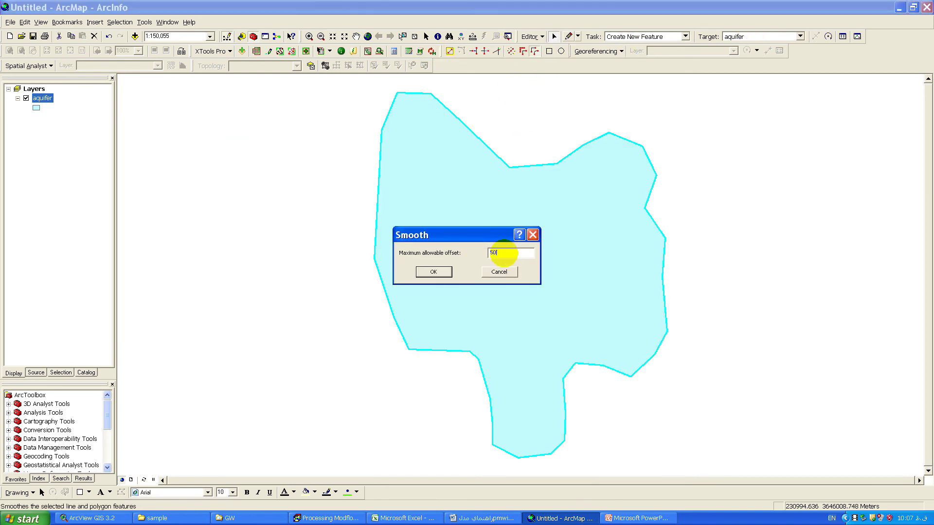
click(430, 272)
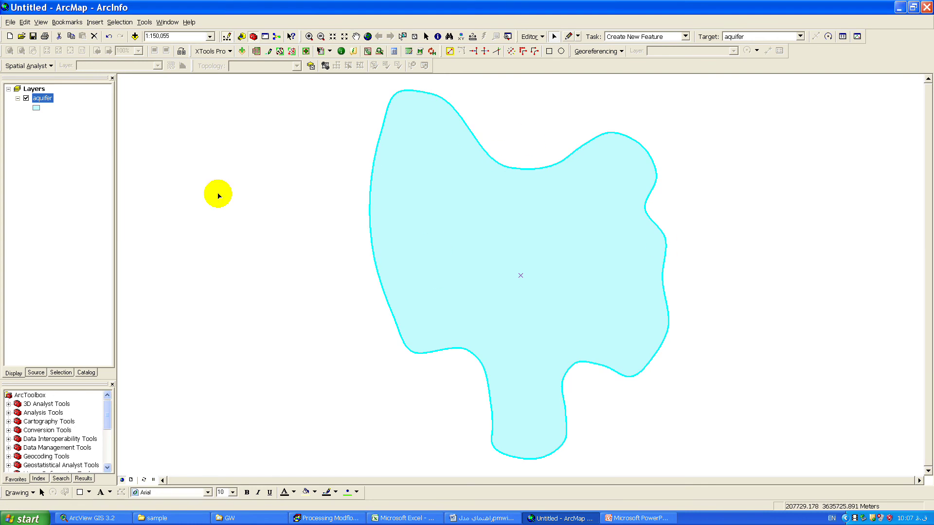
Stop editing the aquifer layer and save the edits.
click(535, 36)
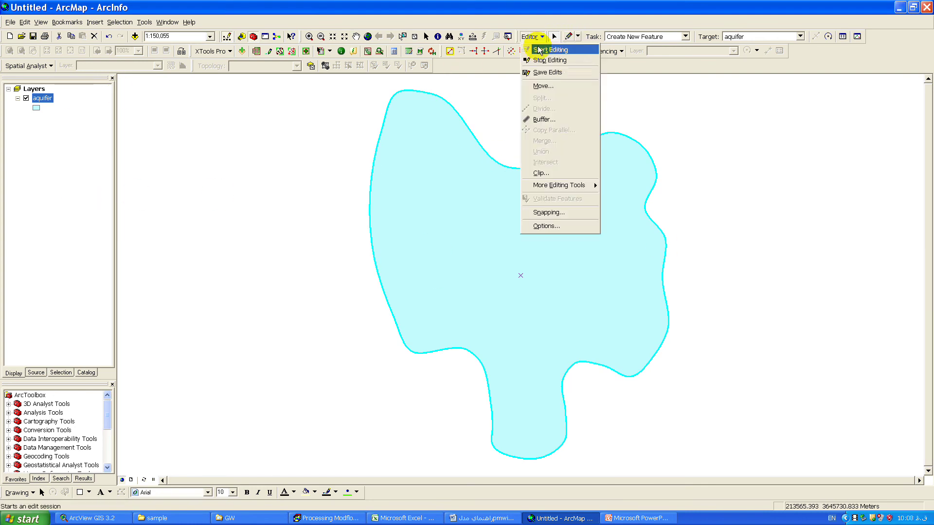
click(540, 60)
click(418, 286)
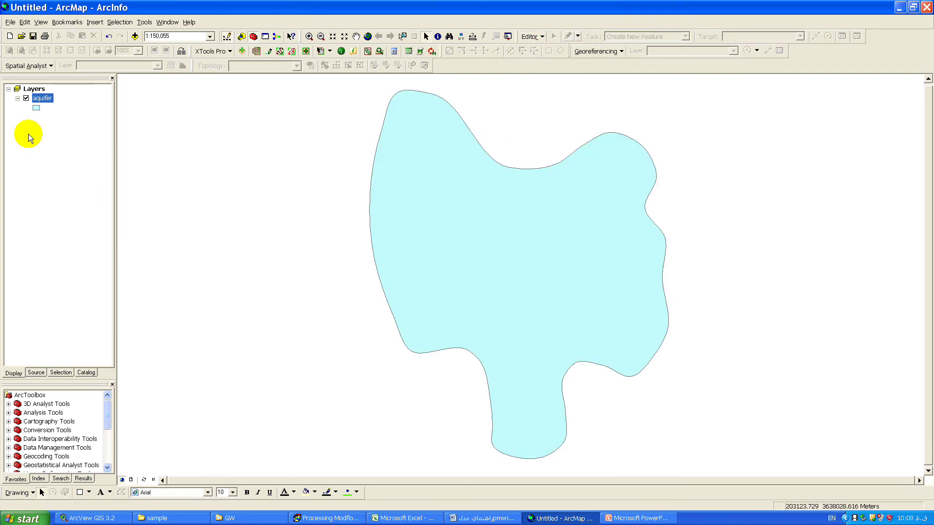
Add the dem raster from the dem folder inside Tabasmasina to the map.
click(135, 36)
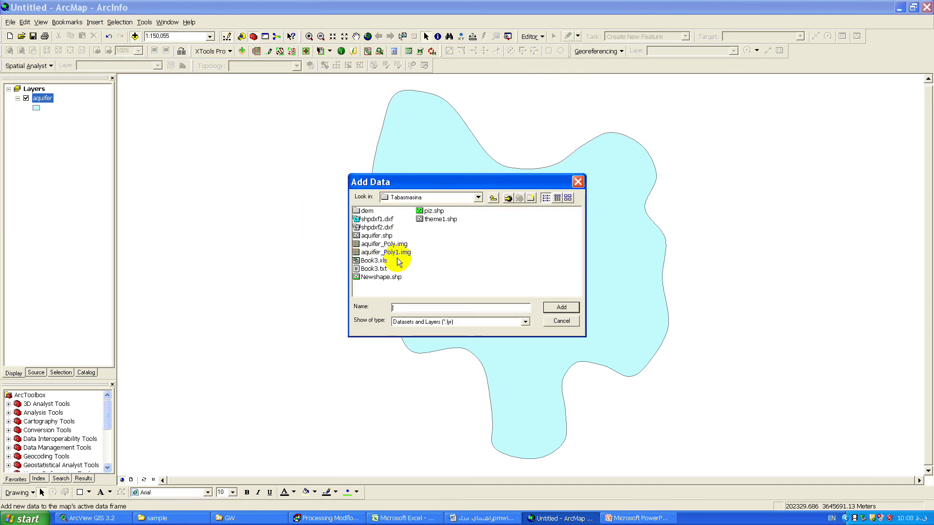
double_click(365, 211)
click(363, 211)
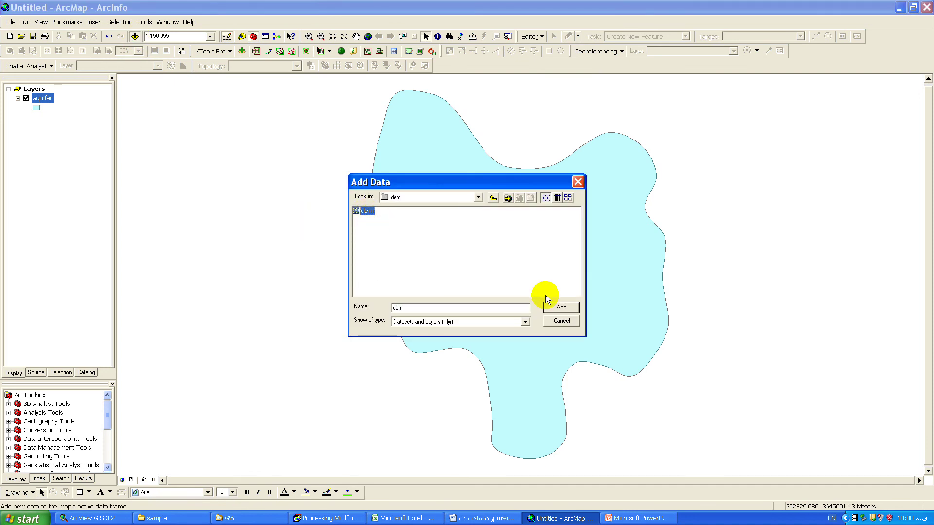
click(552, 306)
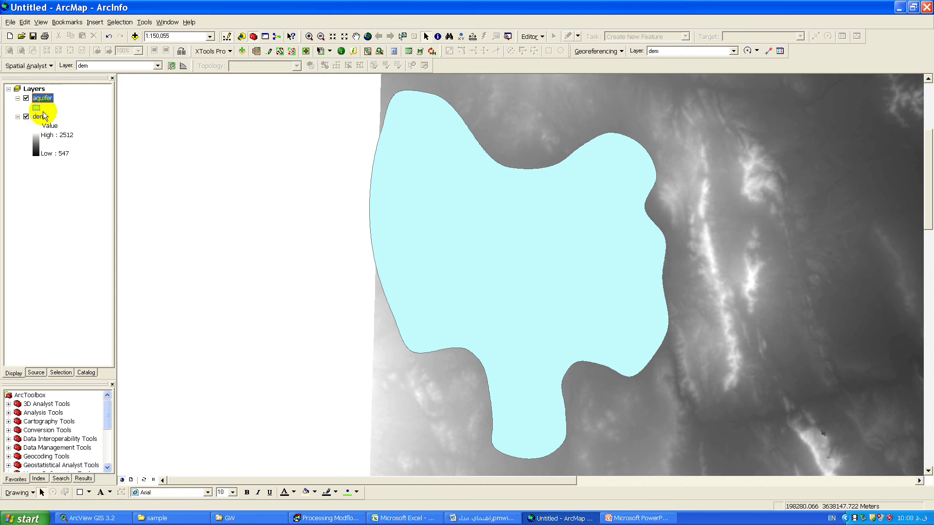
Expand the To Raster toolset within the Conversion Tools.
click(31, 431)
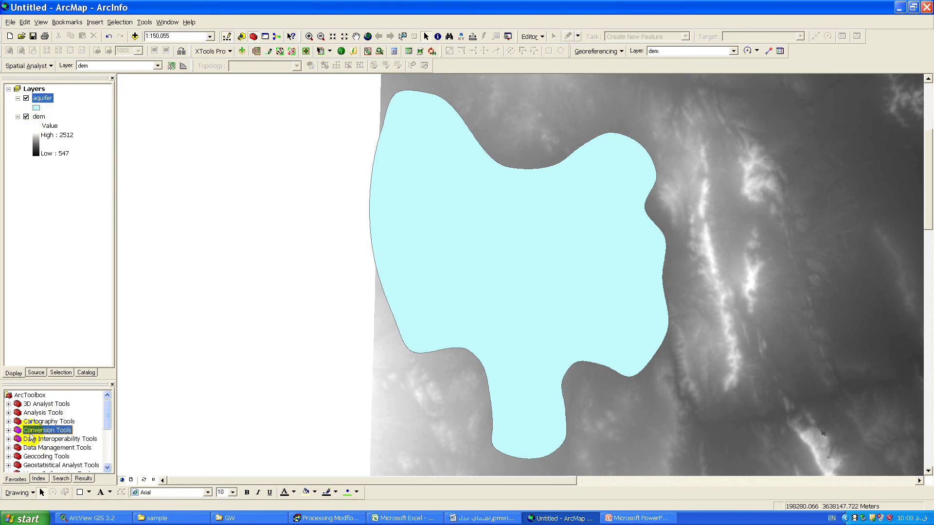
double_click(31, 433)
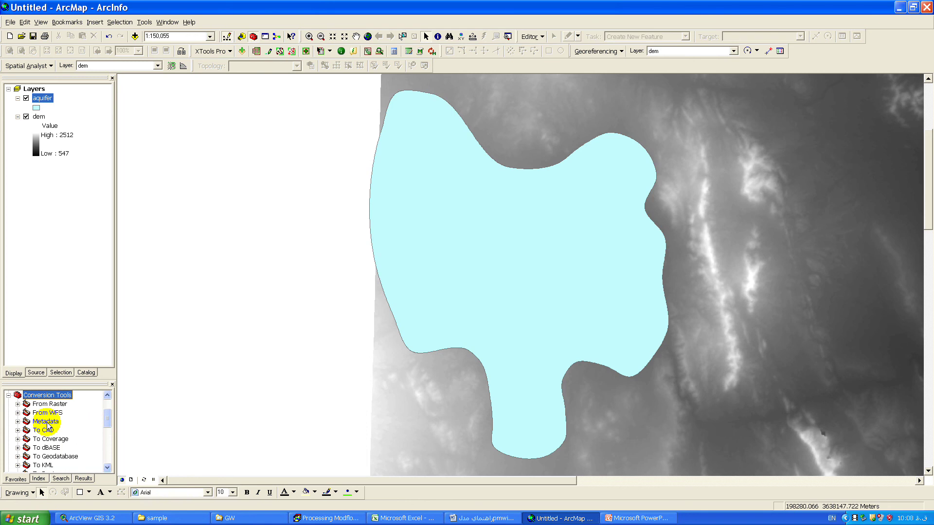
click(42, 466)
scroll(44, 466, down, 1)
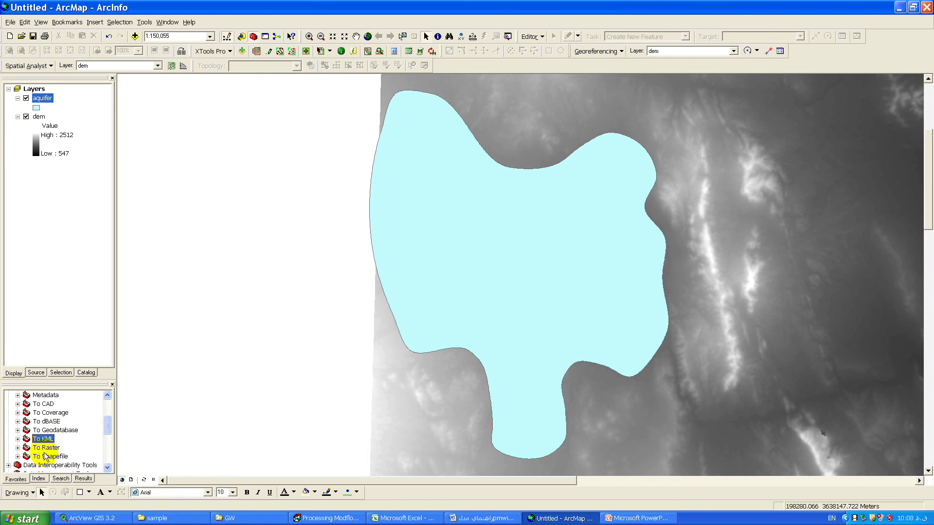
double_click(46, 449)
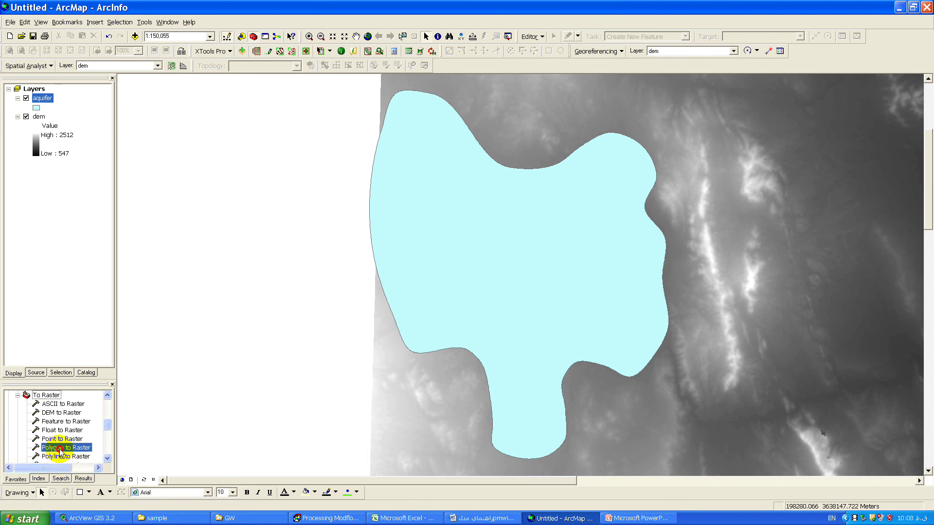
Run Polygon to Raster on aquifer with FID as the value field and a cell size of 29, outputting aquifer_Poly3.img.
double_click(60, 447)
click(482, 165)
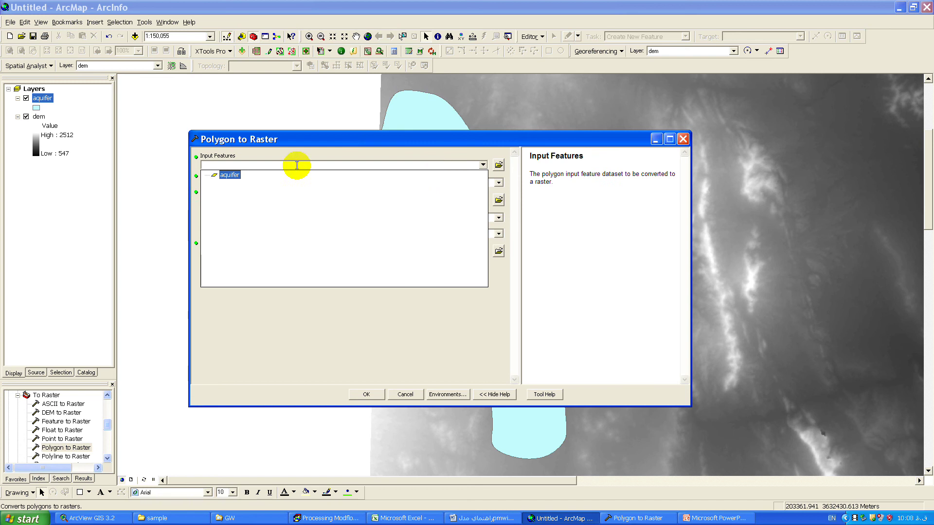
click(229, 175)
drag(215, 250, 192, 255)
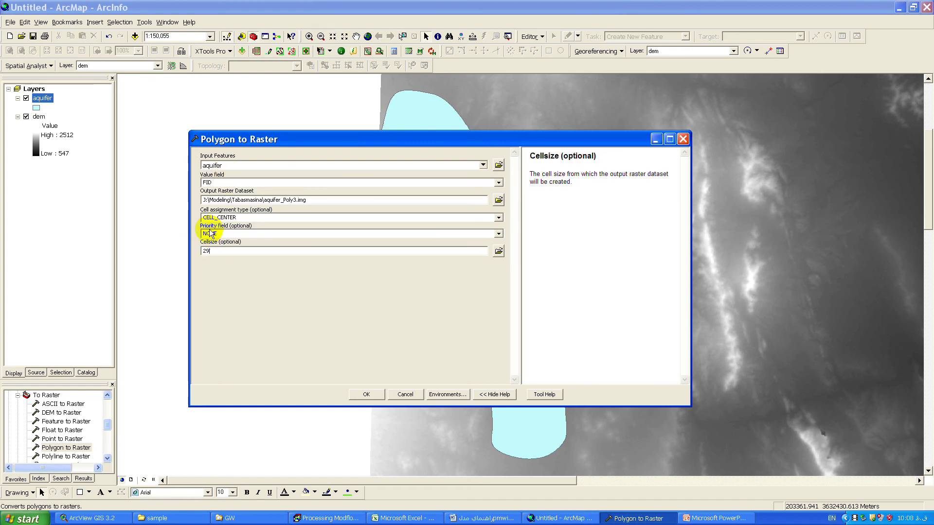
drag(264, 200, 296, 202)
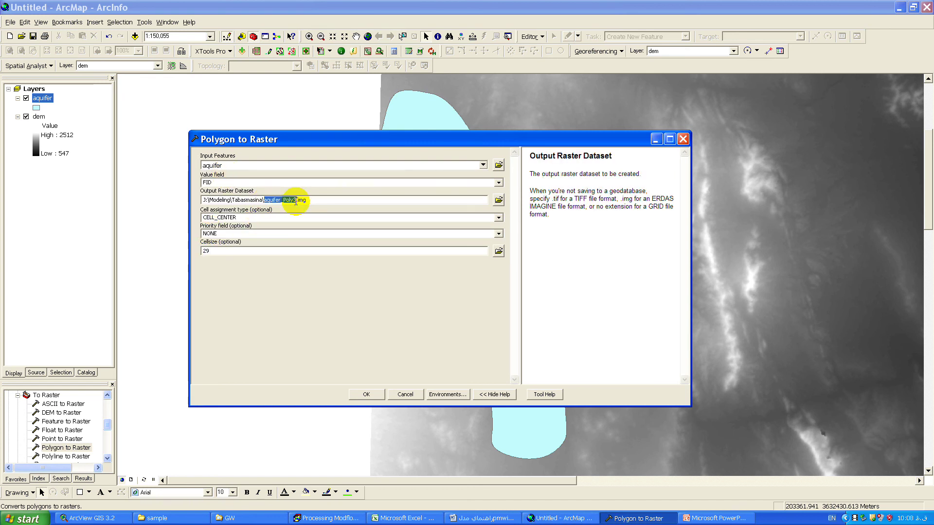
click(366, 393)
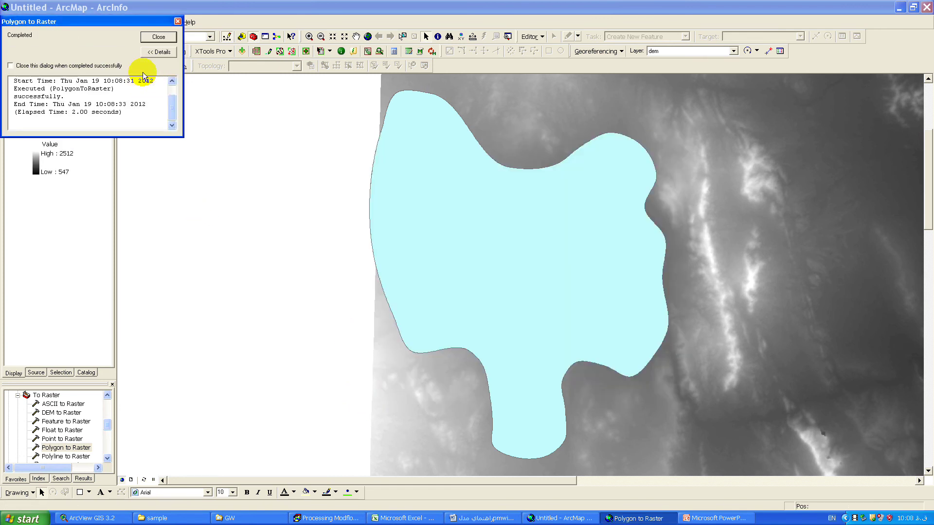
click(159, 36)
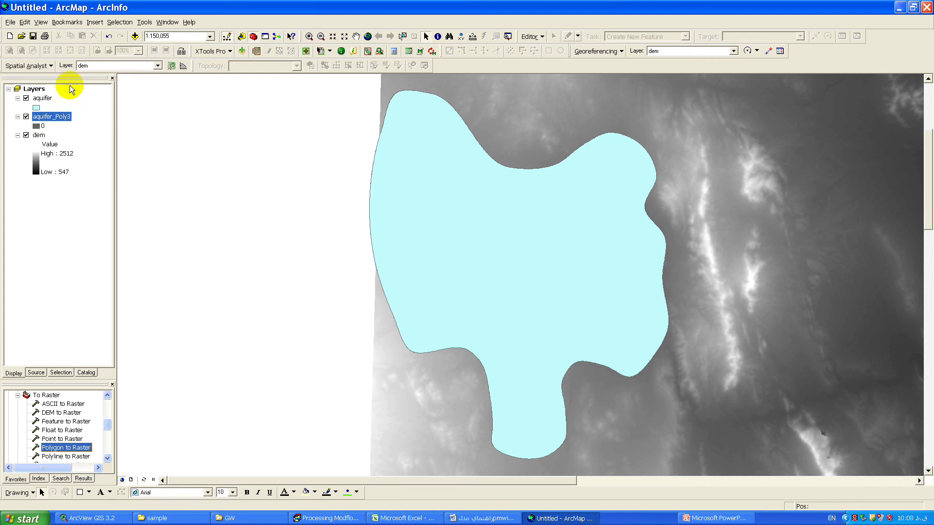
Hide the aquifer layer to check the aquifer_Poly3 raster, and remove aquifer_Poly3 from the map.
click(26, 98)
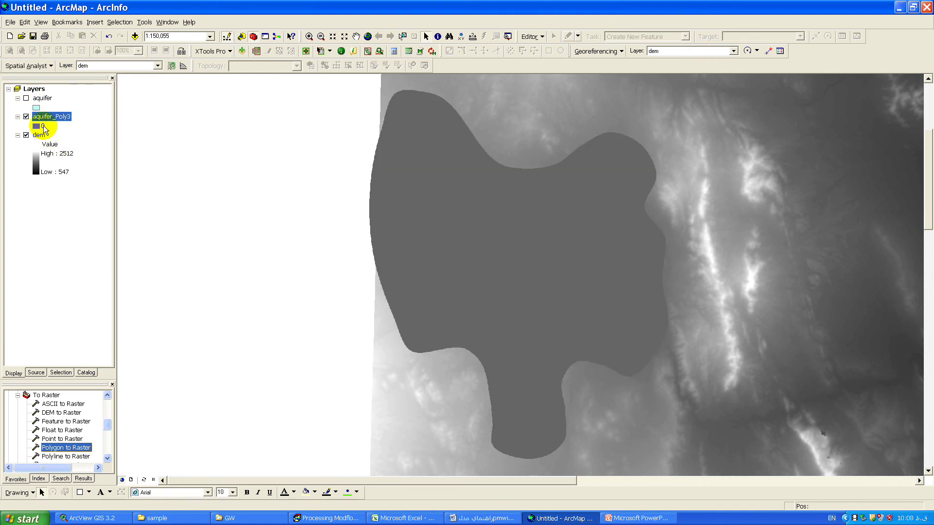
right_click(45, 118)
click(60, 132)
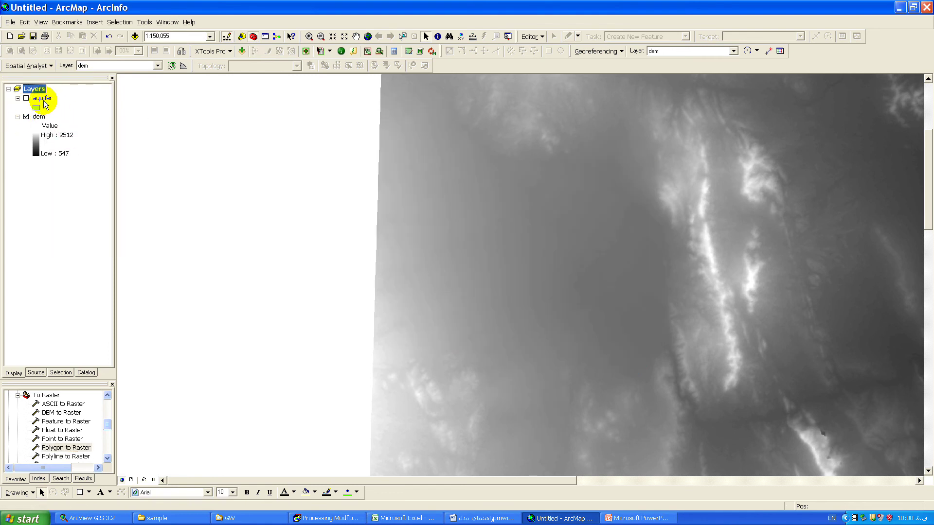
Run Polygon to Raster on aquifer with Id as the value field and a new cell size, outputting aquifer_Poly2.img.
double_click(73, 448)
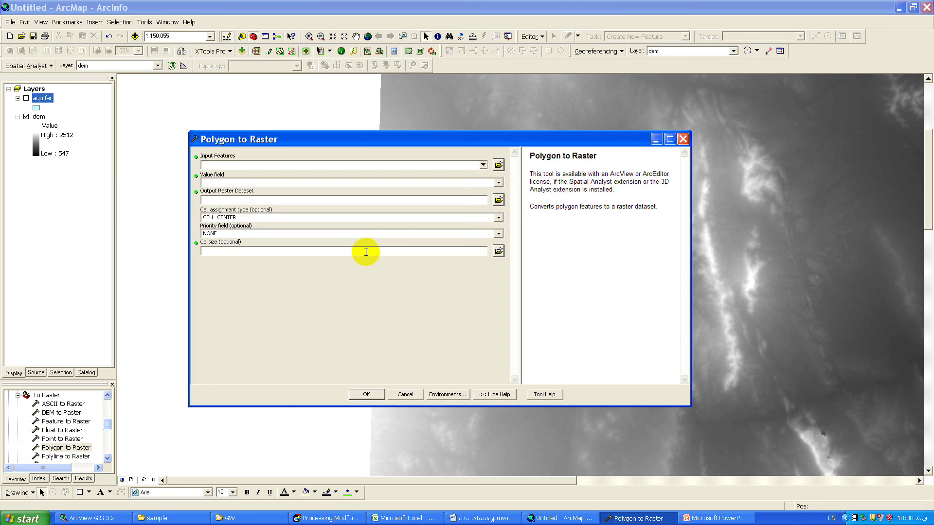
click(499, 183)
click(483, 164)
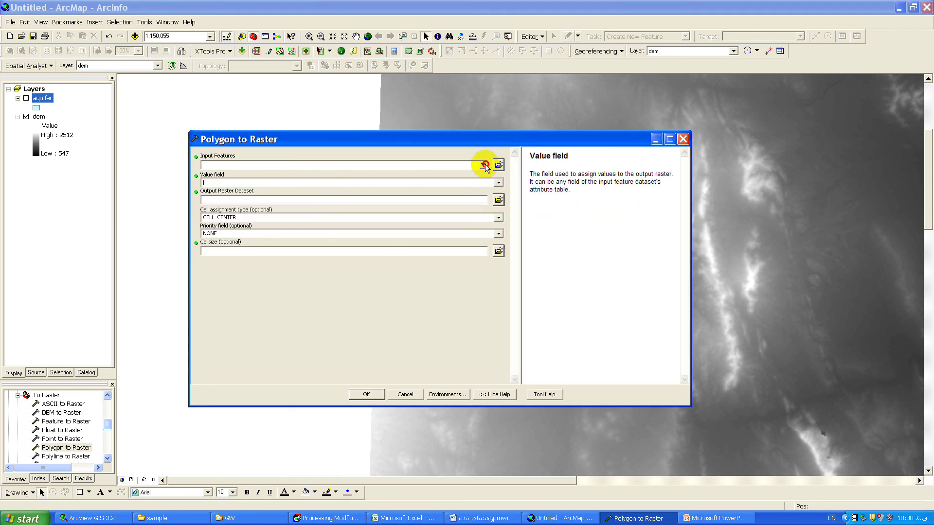
click(483, 164)
click(225, 177)
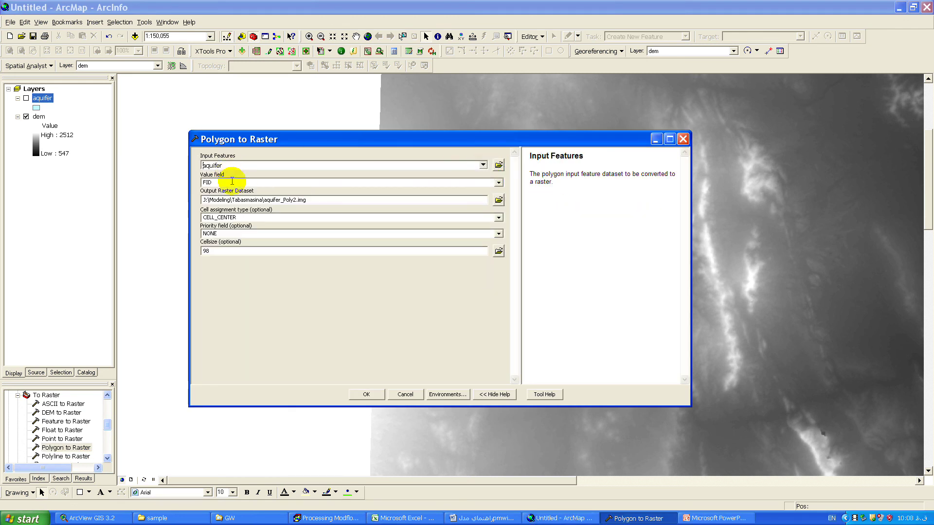
click(499, 183)
click(209, 195)
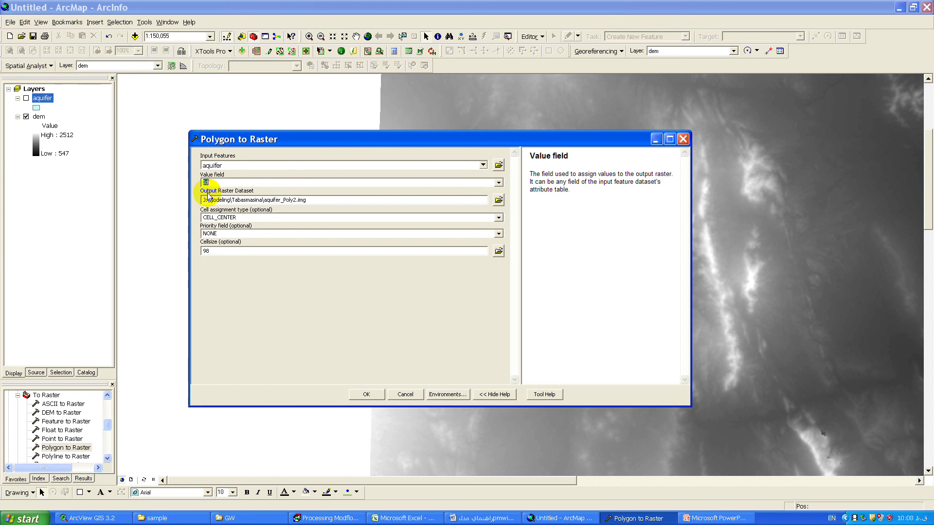
drag(229, 251, 193, 252)
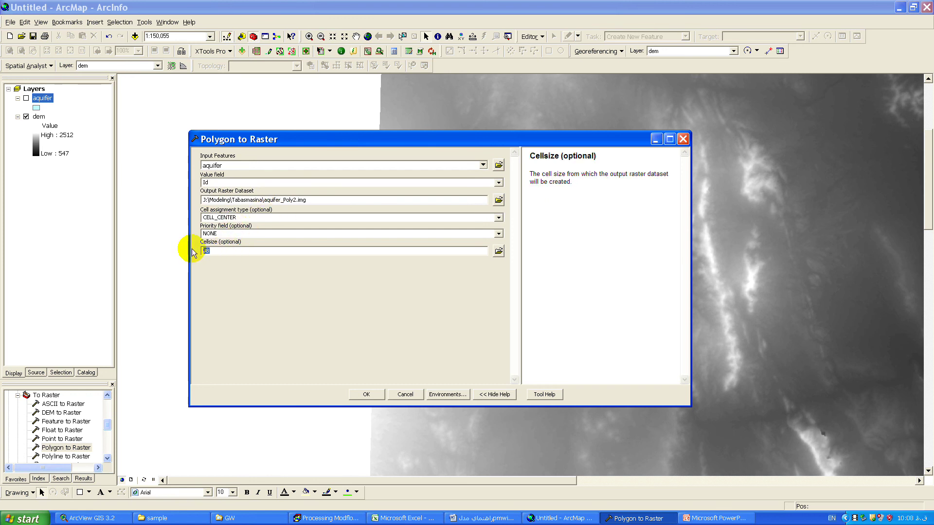
click(368, 394)
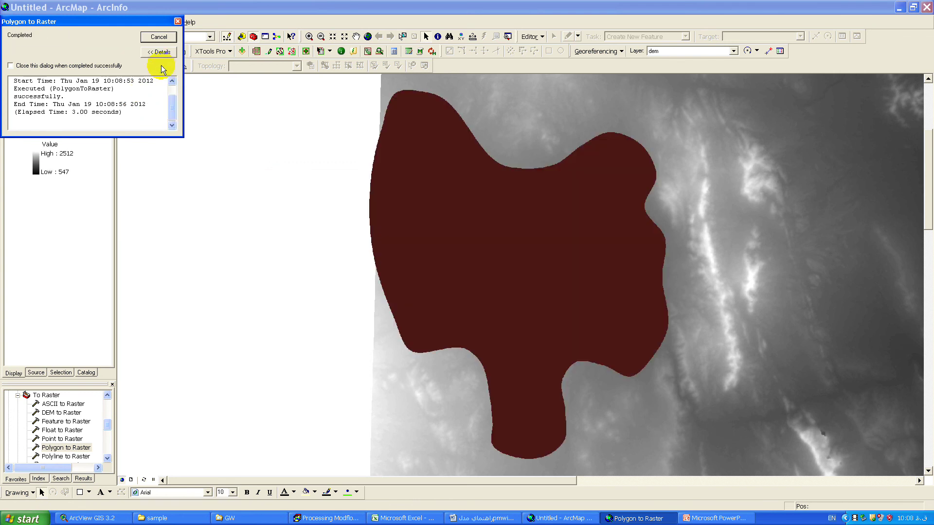
Close the finished Polygon to Raster report and select the aquifer layer.
click(159, 38)
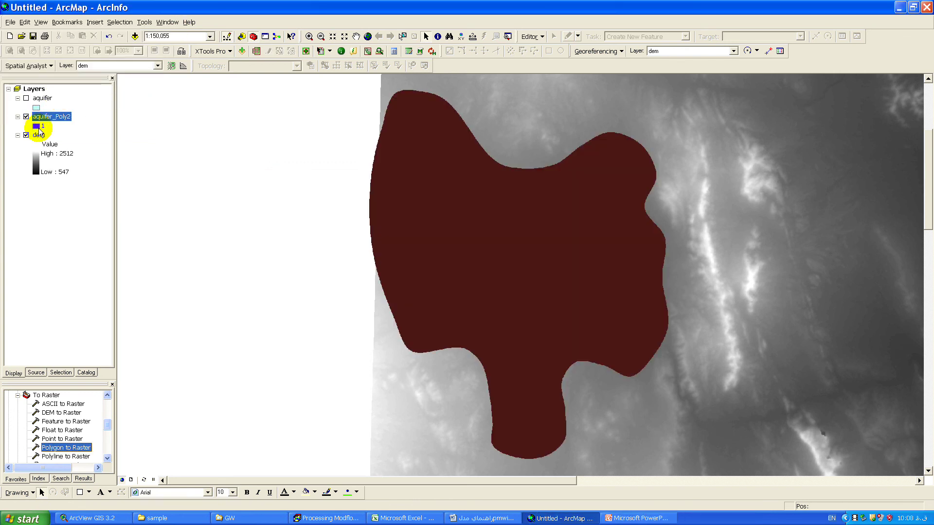
click(42, 98)
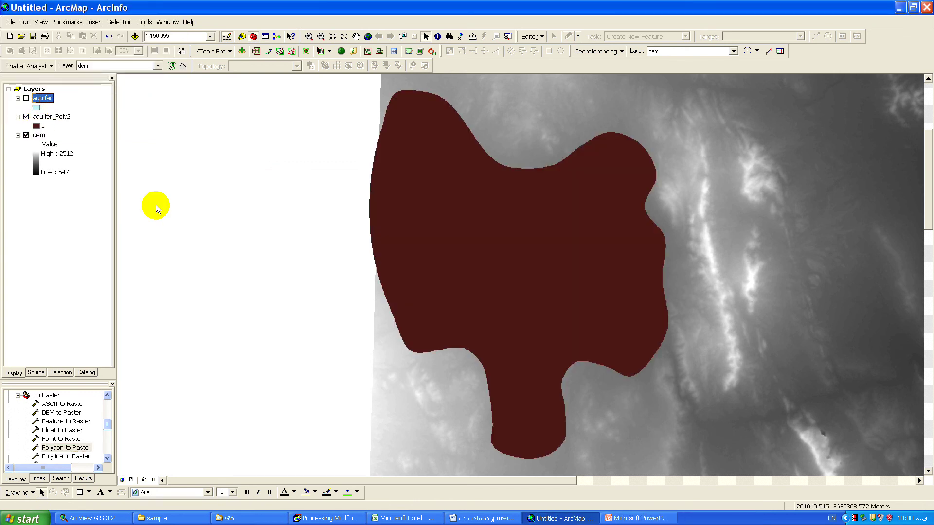
click(204, 51)
click(263, 278)
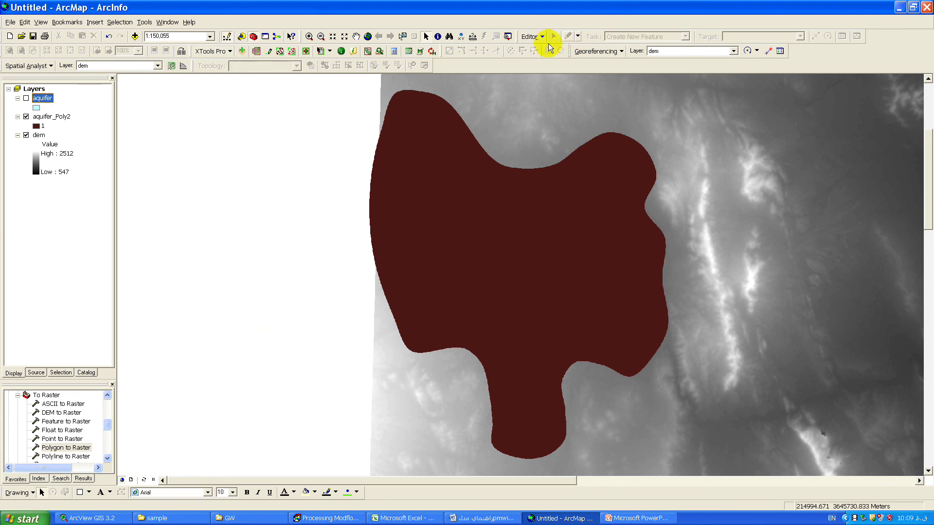
click(212, 52)
Multiply aquifer_Poly2 by dem in the Raster Calculator, and hide the dem and aquifer_Poly2 layers.
click(28, 66)
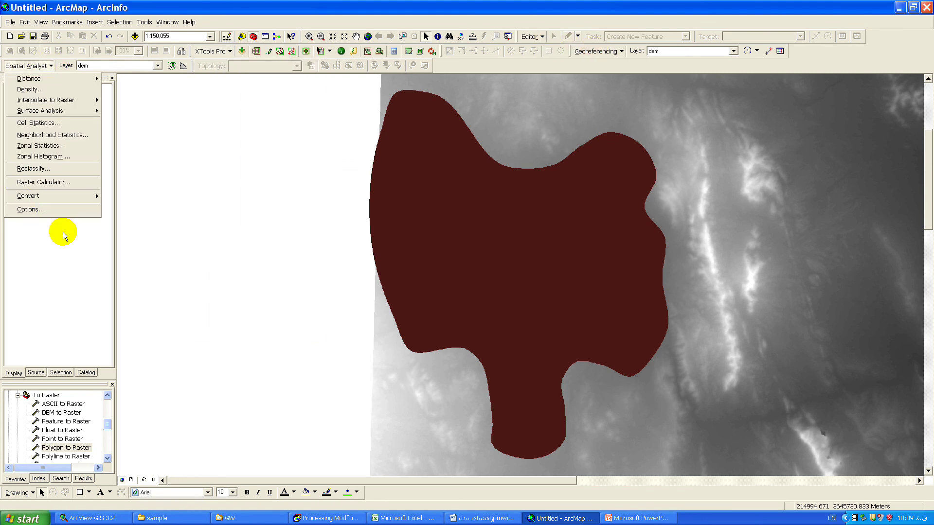
click(31, 184)
click(389, 203)
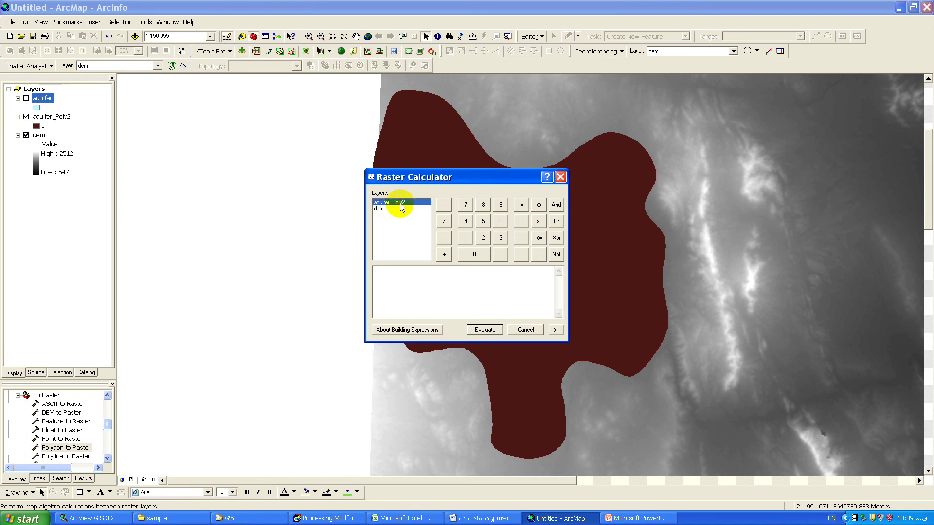
double_click(395, 202)
click(444, 205)
double_click(379, 210)
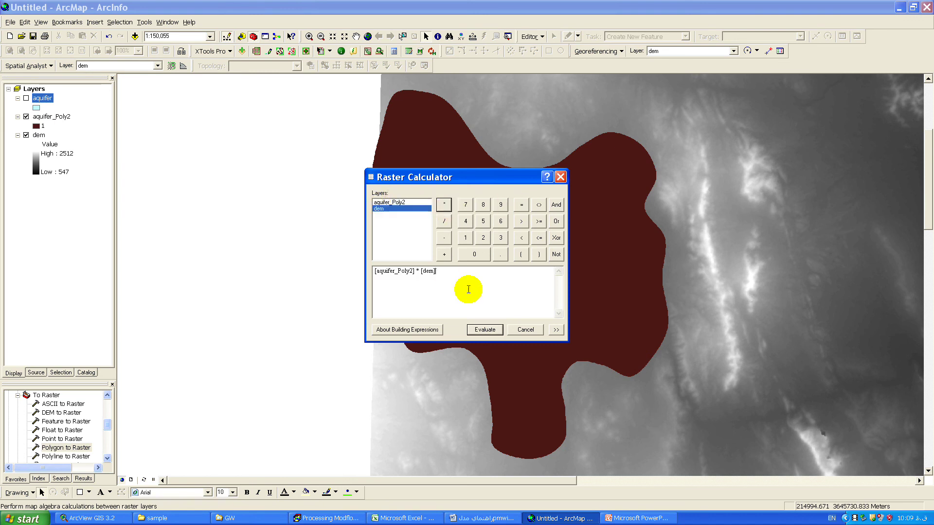
click(485, 329)
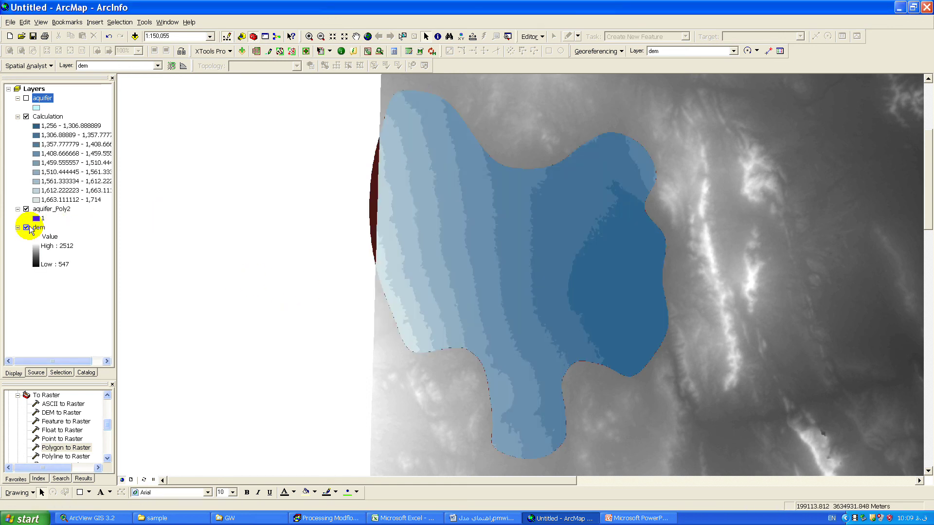
click(26, 227)
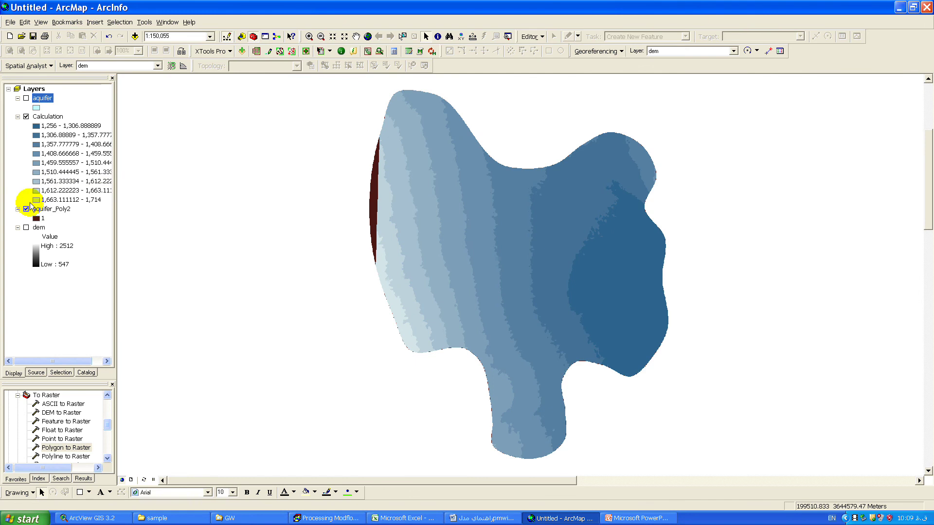
click(26, 209)
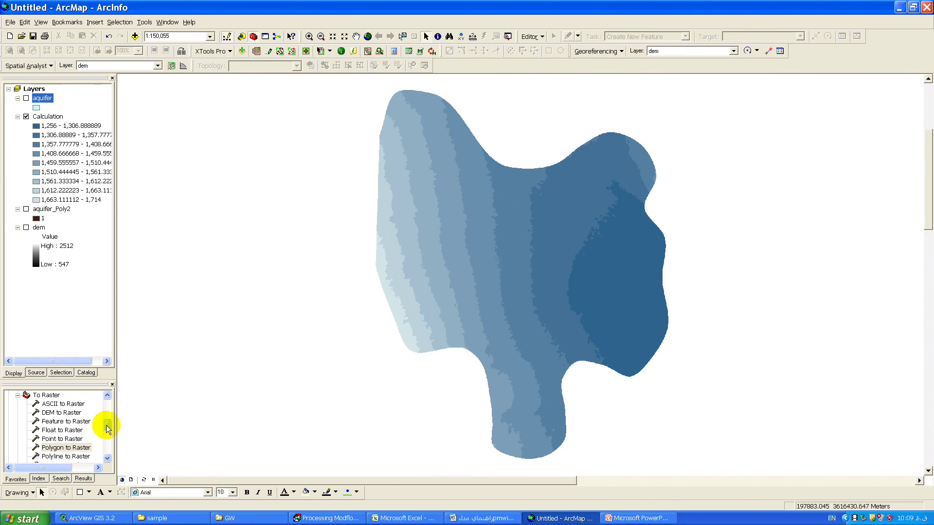
Expand the From Raster toolset within the Conversion Tools.
scroll(107, 428, down, 4)
scroll(105, 426, up, 4)
drag(105, 427, 105, 401)
click(8, 430)
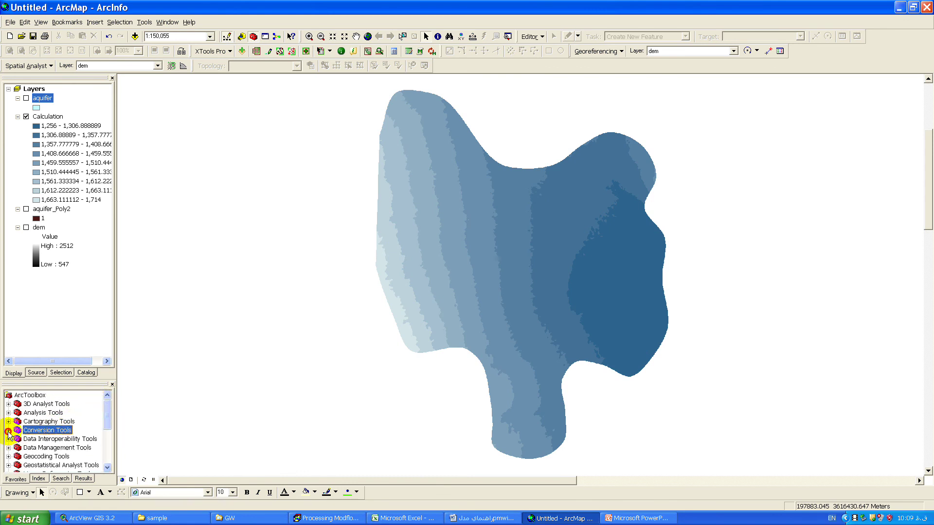
double_click(20, 432)
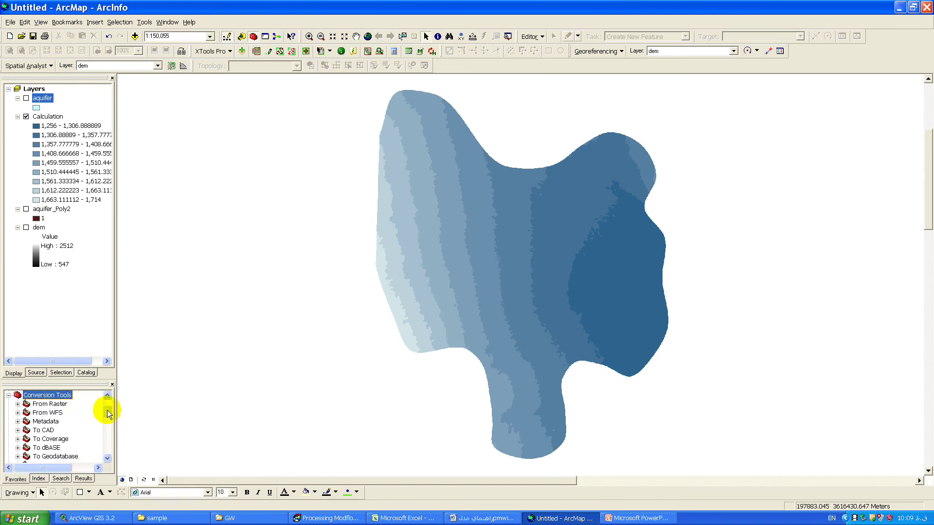
click(45, 447)
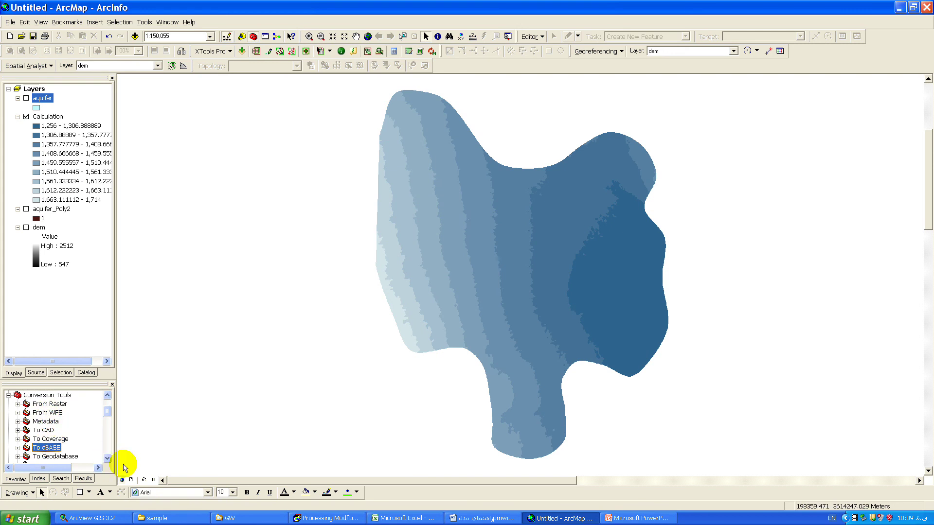
scroll(78, 451, down, 2)
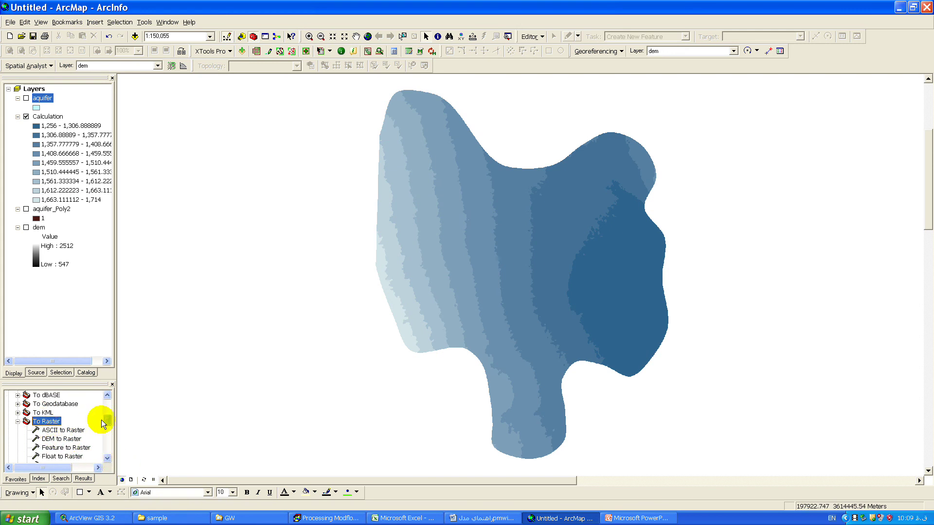
scroll(102, 419, up, 2)
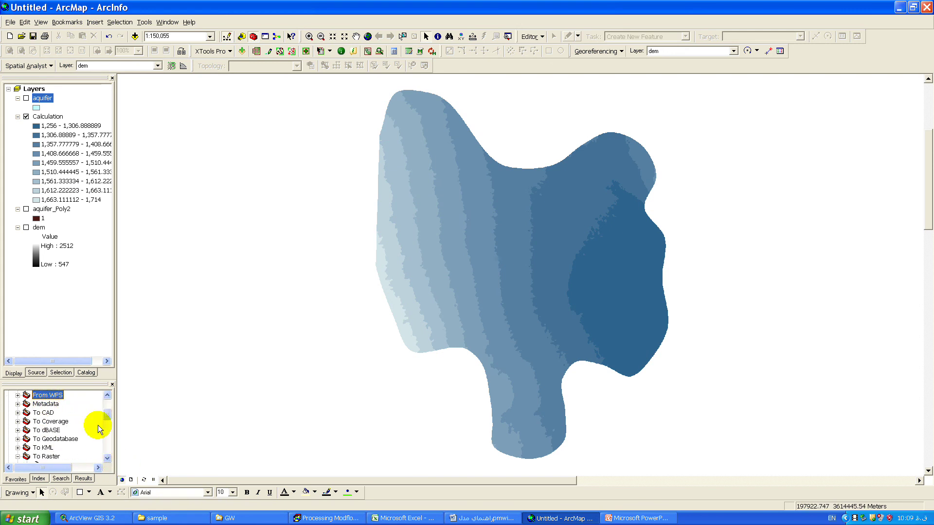
scroll(97, 426, up, 2)
double_click(49, 430)
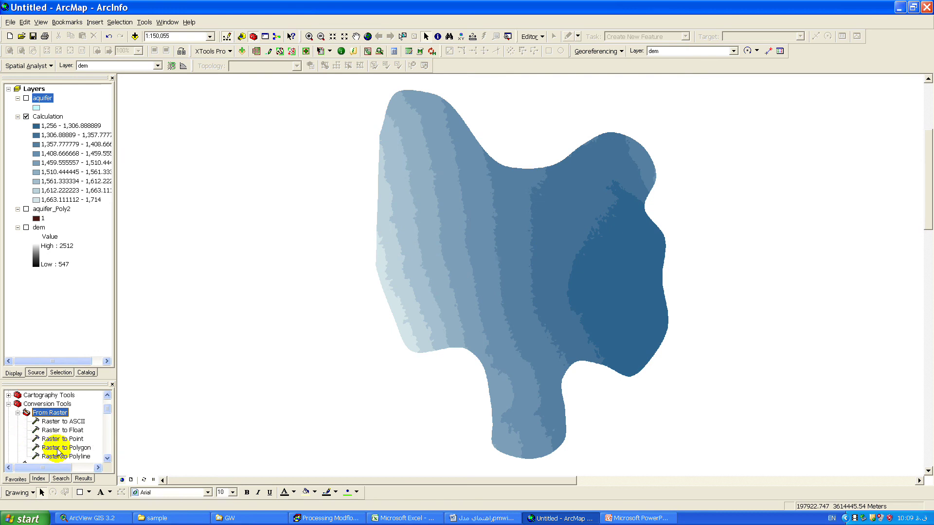
Run Raster to Point on the Calculation raster with the VALUE field, outputting topo.shp in the Tabasmasina folder.
double_click(53, 439)
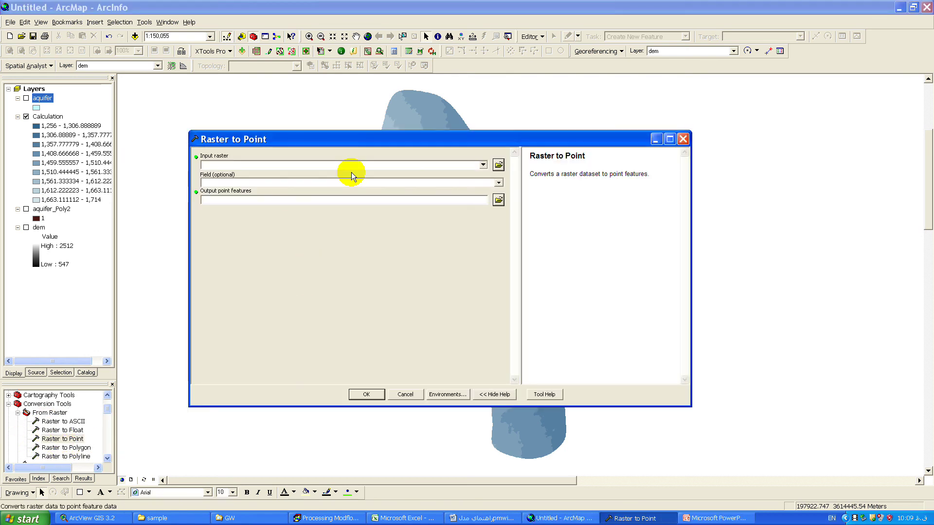
click(483, 165)
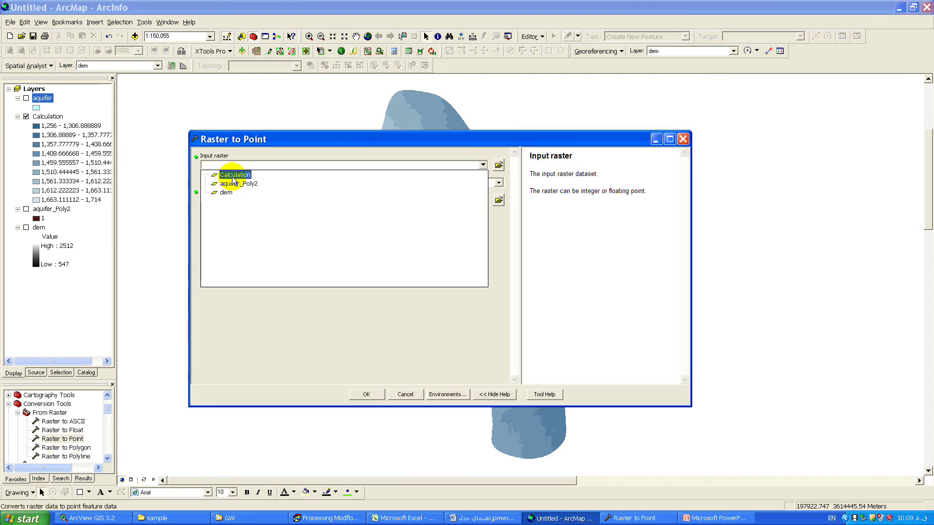
click(233, 174)
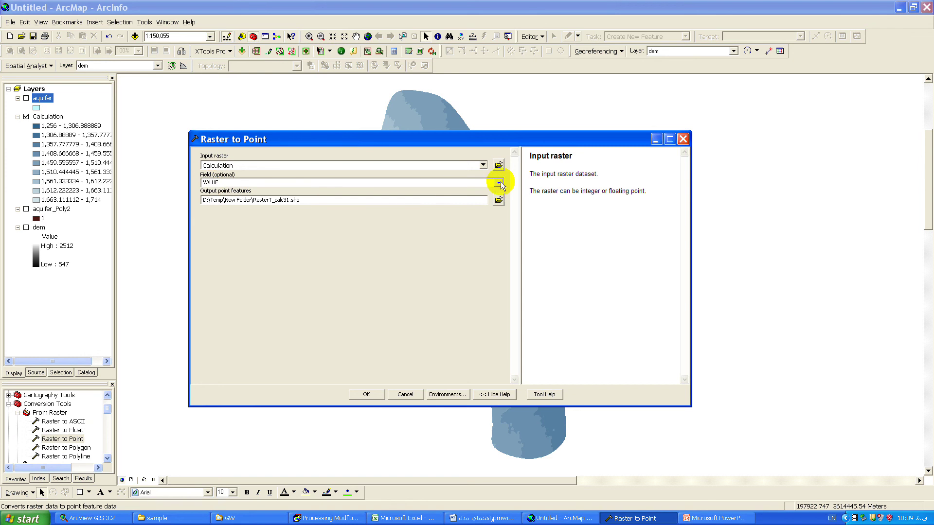
click(498, 182)
click(214, 191)
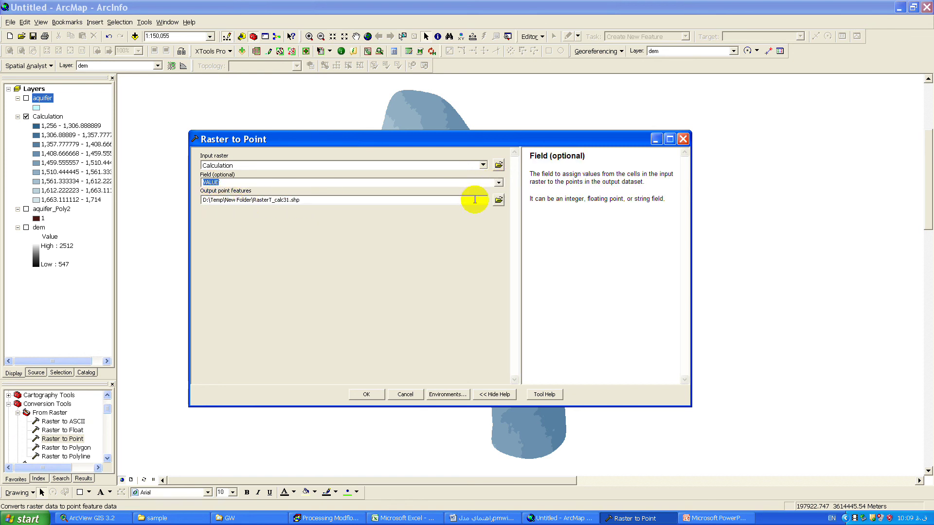
click(498, 200)
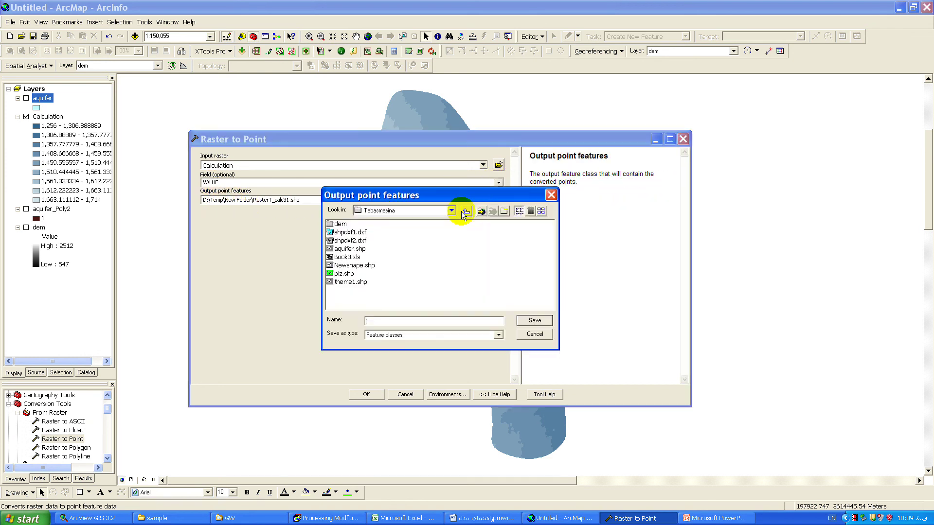
click(387, 321)
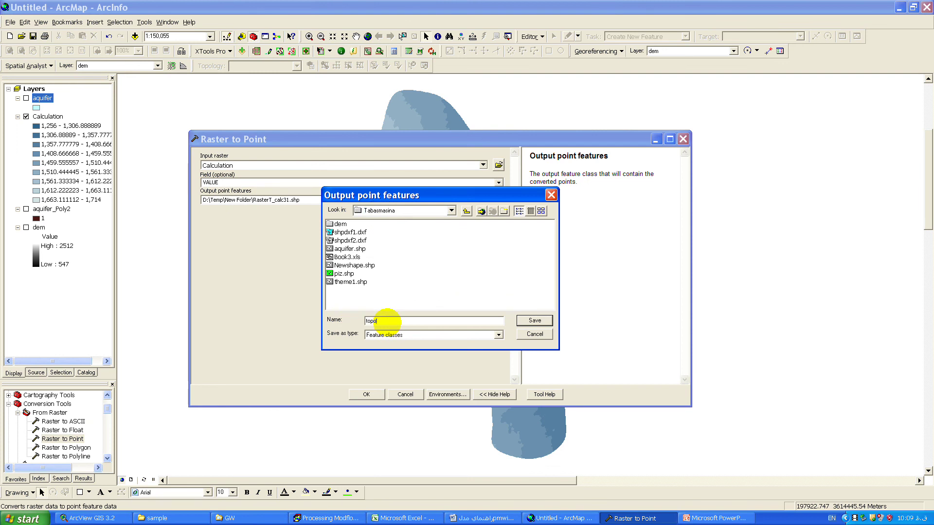
click(542, 320)
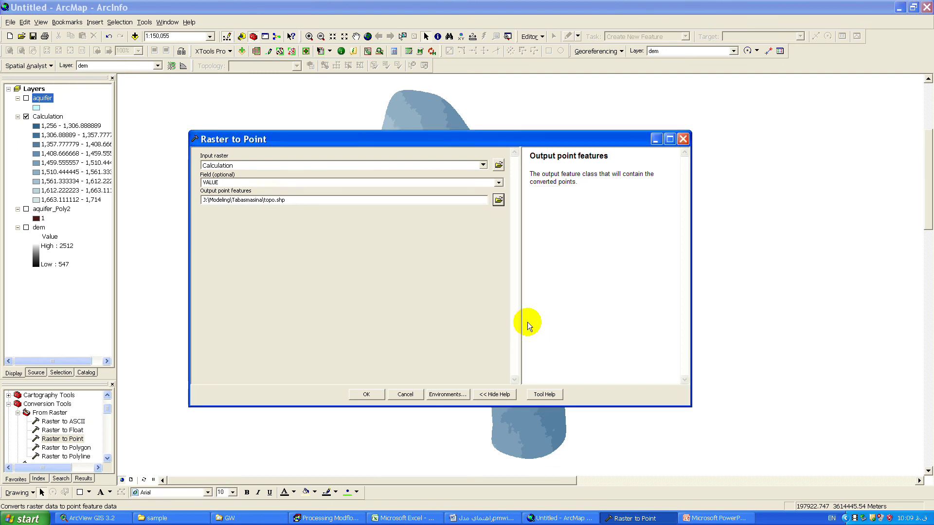
click(366, 395)
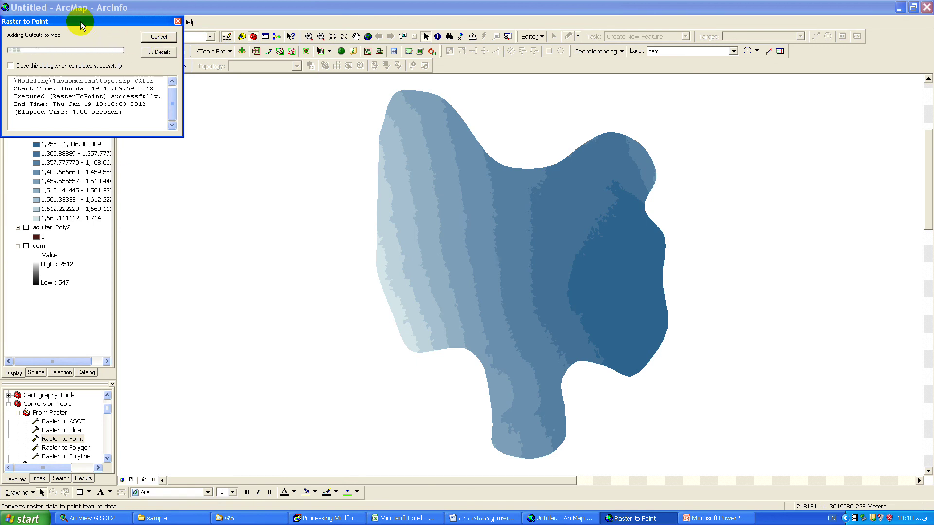
drag(81, 25, 251, 148)
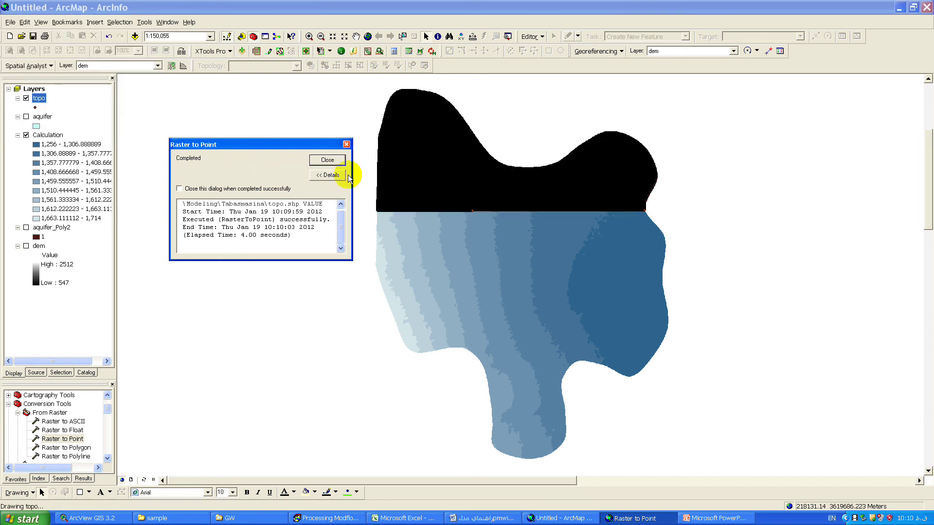
click(327, 160)
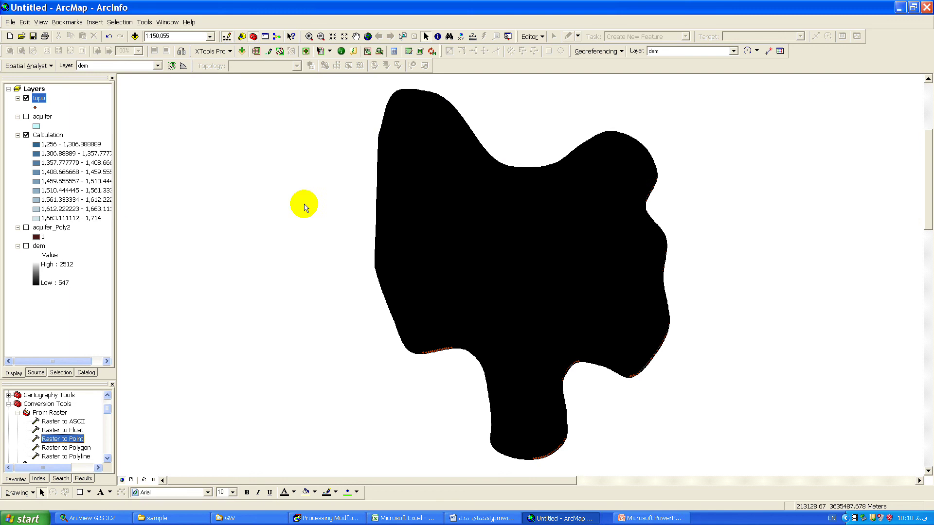
Search the toolbox index for "add" and select the Add XY Coordinates tool.
click(51, 404)
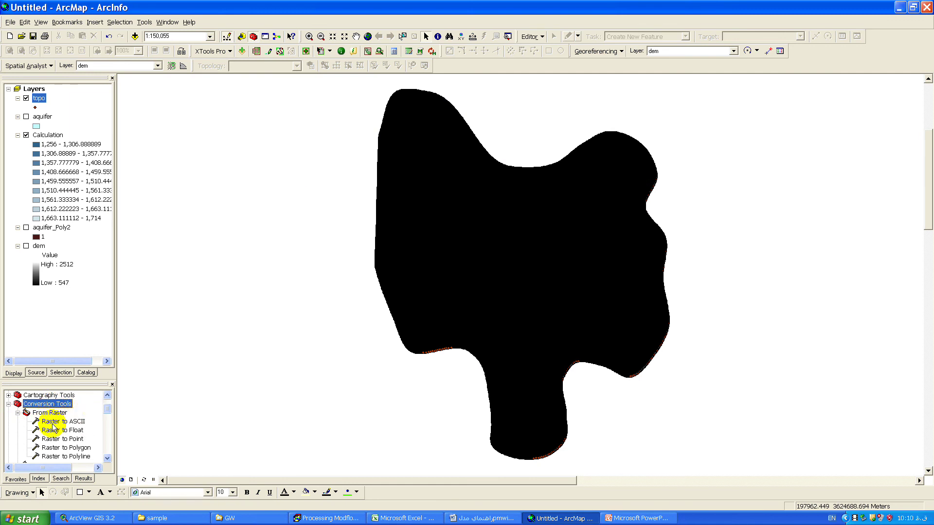
click(39, 479)
text(a)
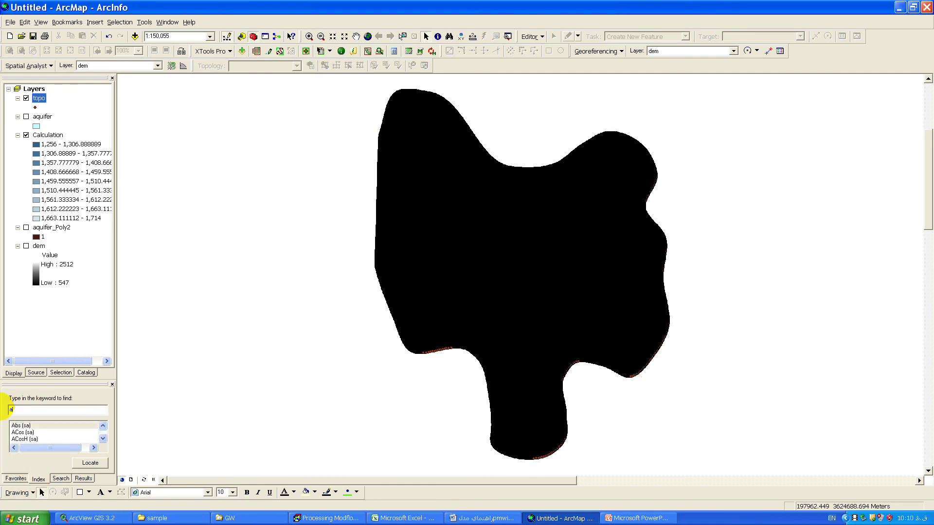
text(dd)
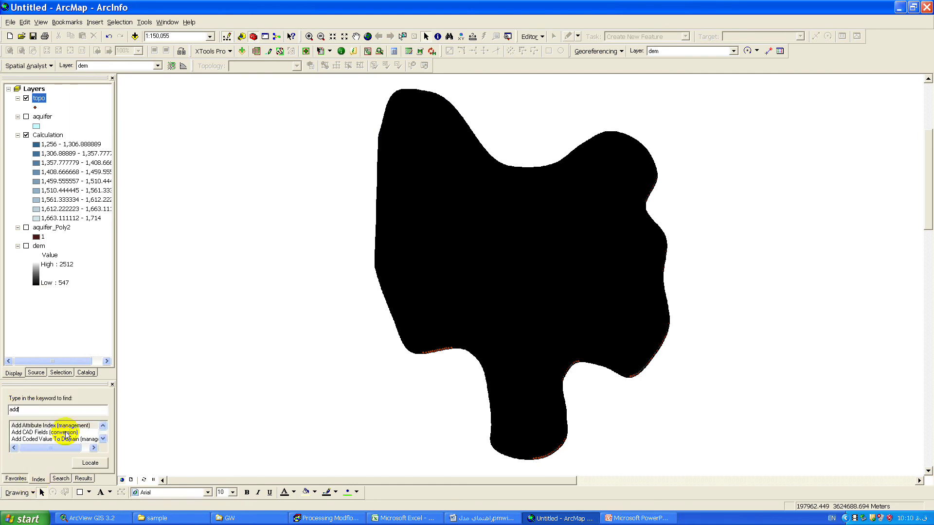
scroll(50, 438, down, 3)
scroll(49, 440, down, 4)
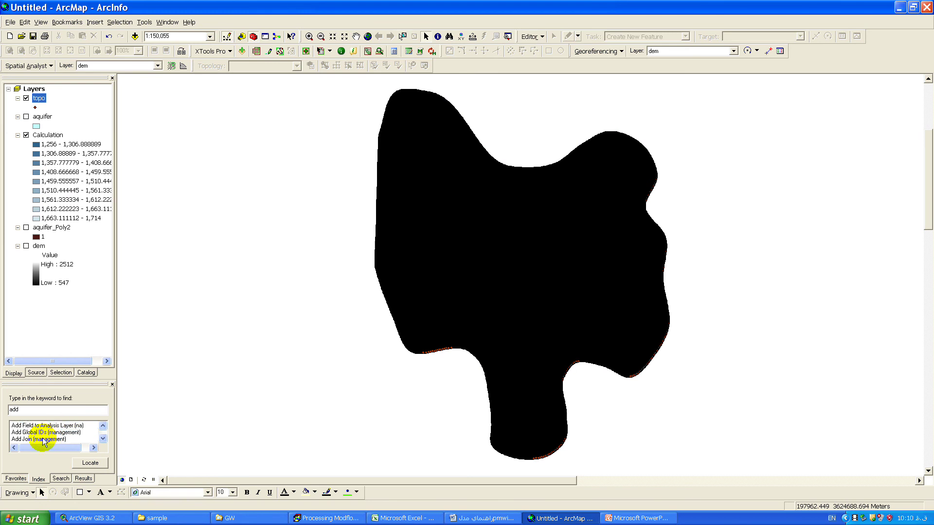
click(37, 426)
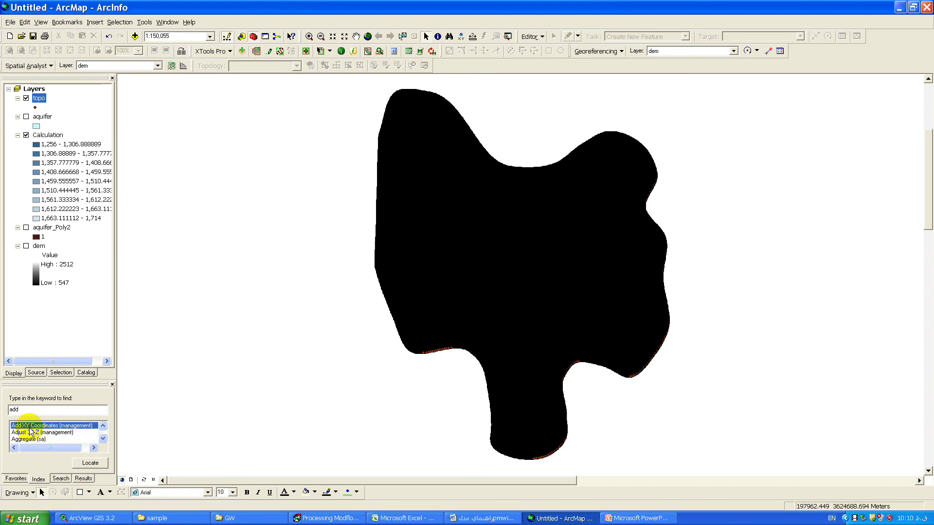
Examine the fields in the attribute table of the topo layer.
right_click(38, 99)
click(61, 127)
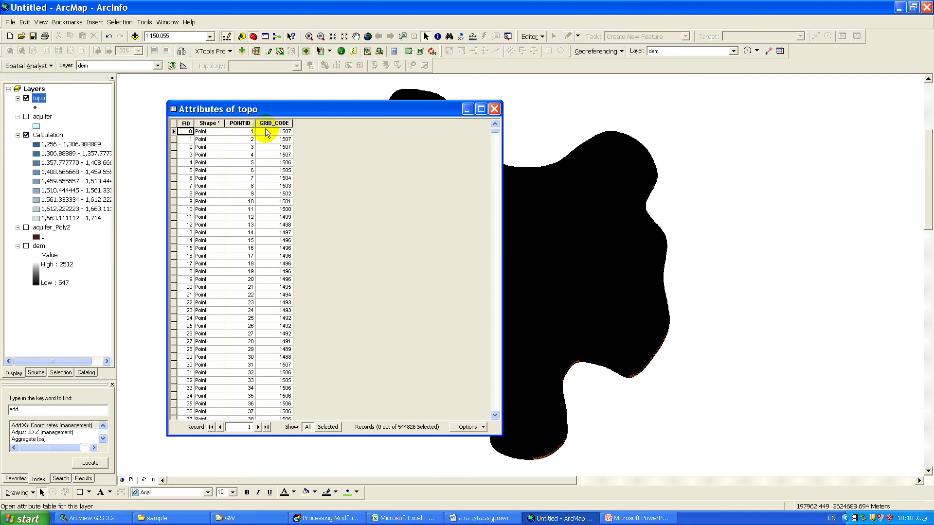
click(494, 109)
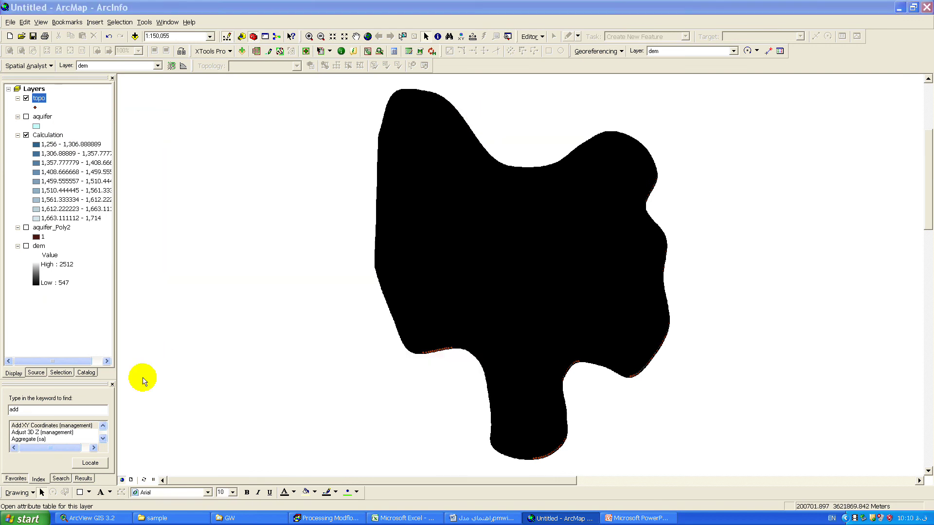
Run Add XY Coordinates on the topo point layer.
double_click(37, 426)
click(483, 166)
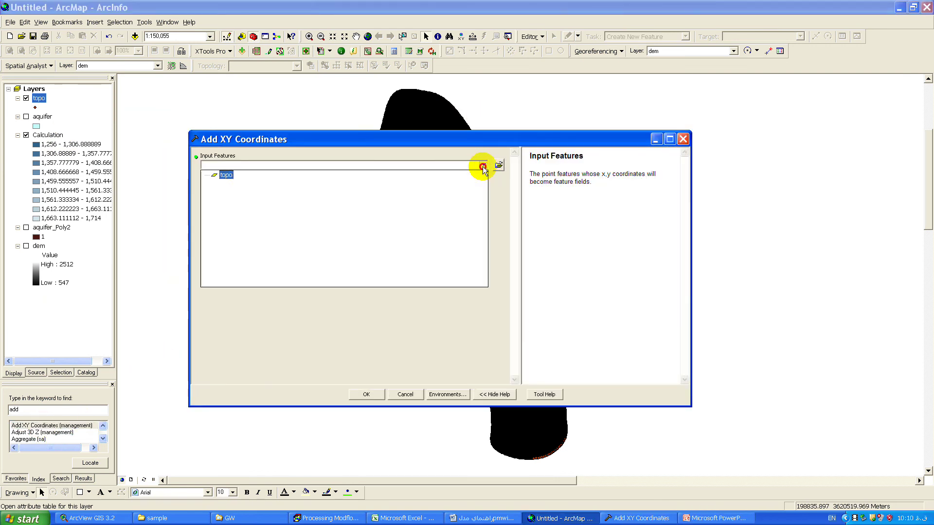
click(224, 174)
click(366, 394)
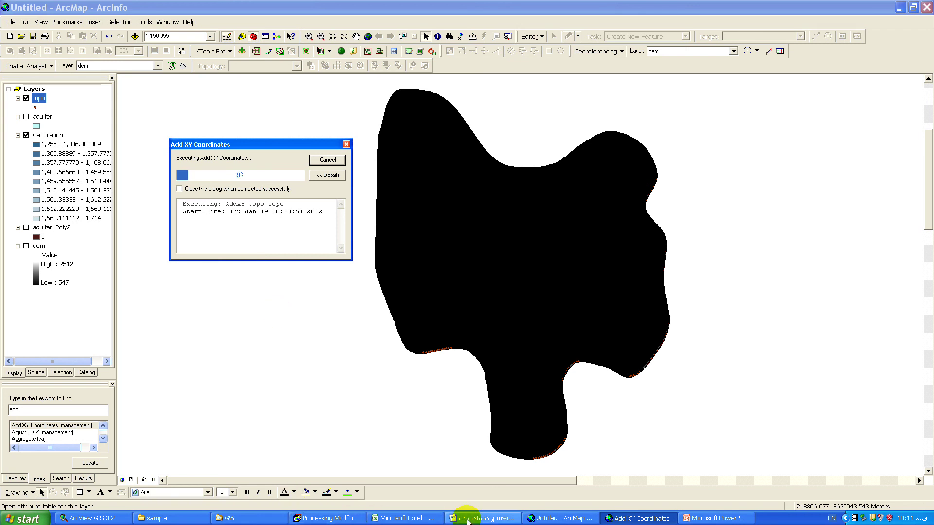
drag(442, 340, 424, 328)
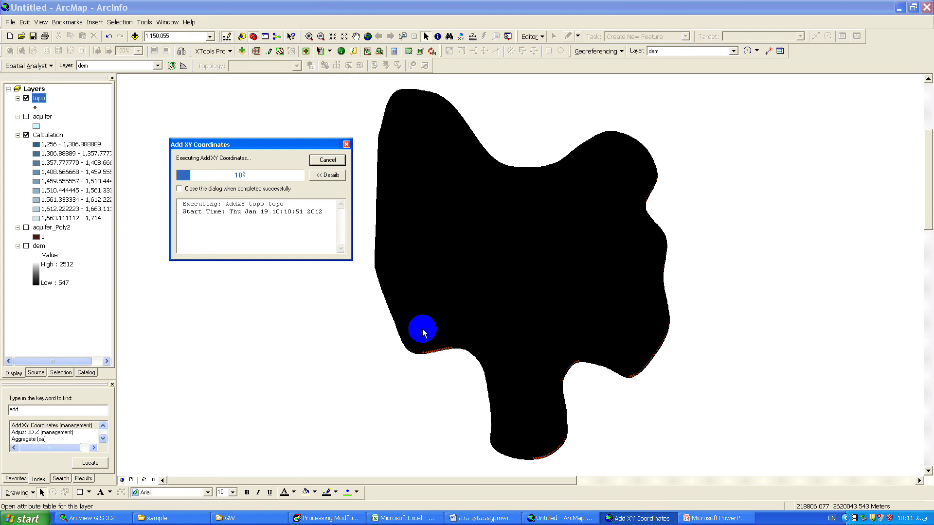
Switch to ArcView GIS, add the aquifer.shp theme to View1 and display it over the Newshape layer.
click(95, 518)
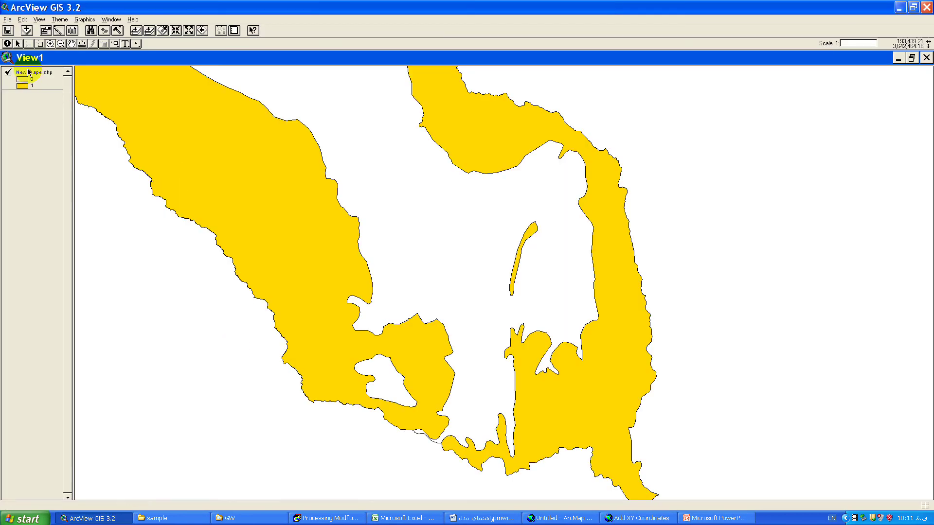
click(27, 31)
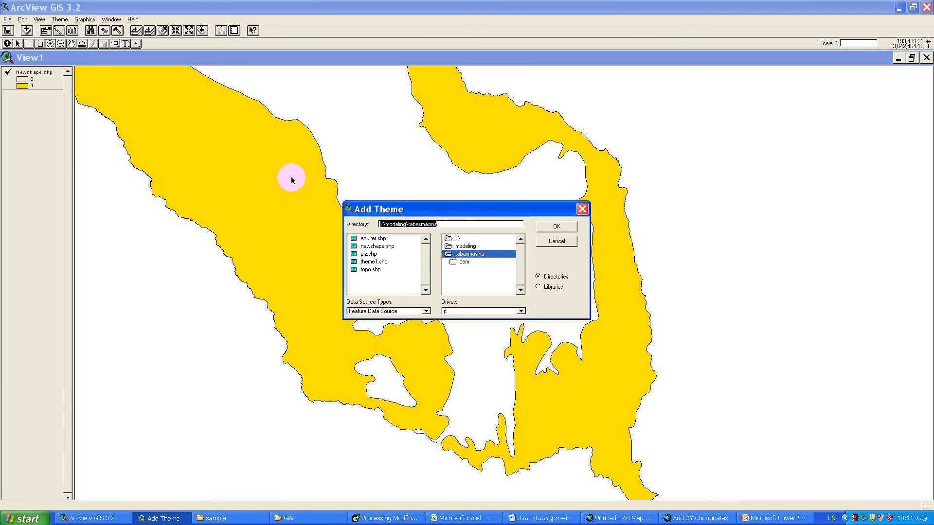
double_click(371, 238)
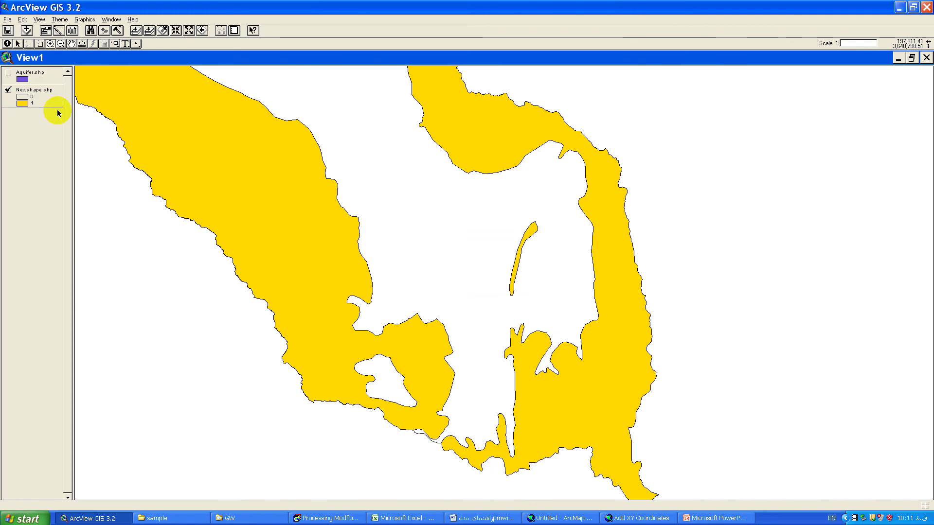
click(8, 72)
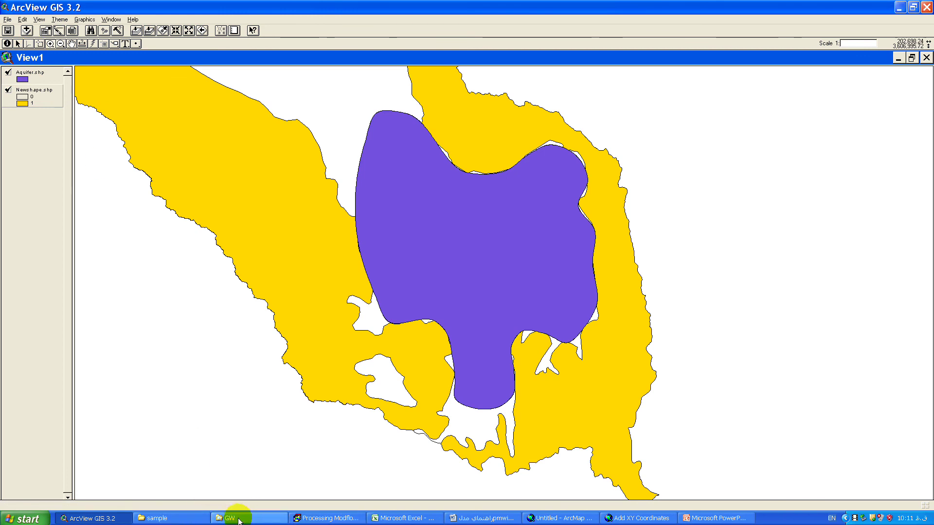
Open the J:\Modeling\Tabasmasina folder in Windows Explorer and show its files as a list.
click(223, 519)
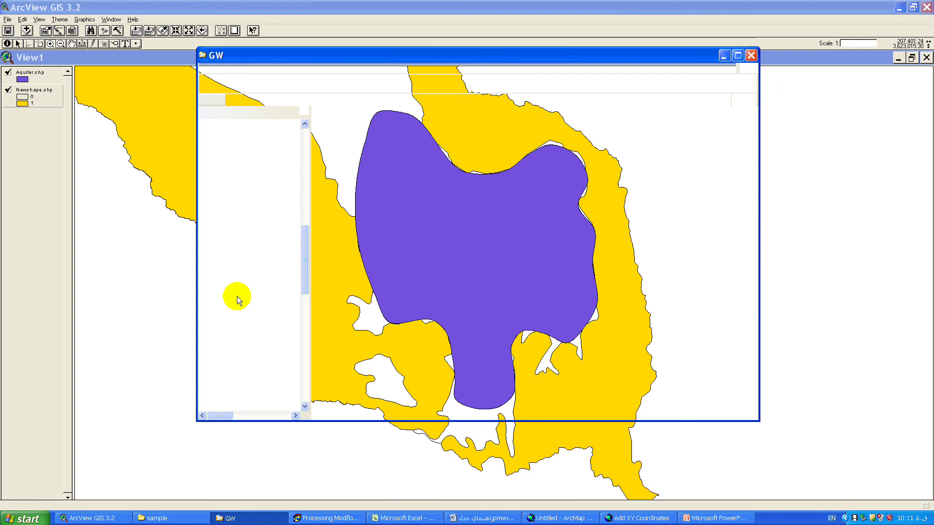
drag(305, 239, 305, 141)
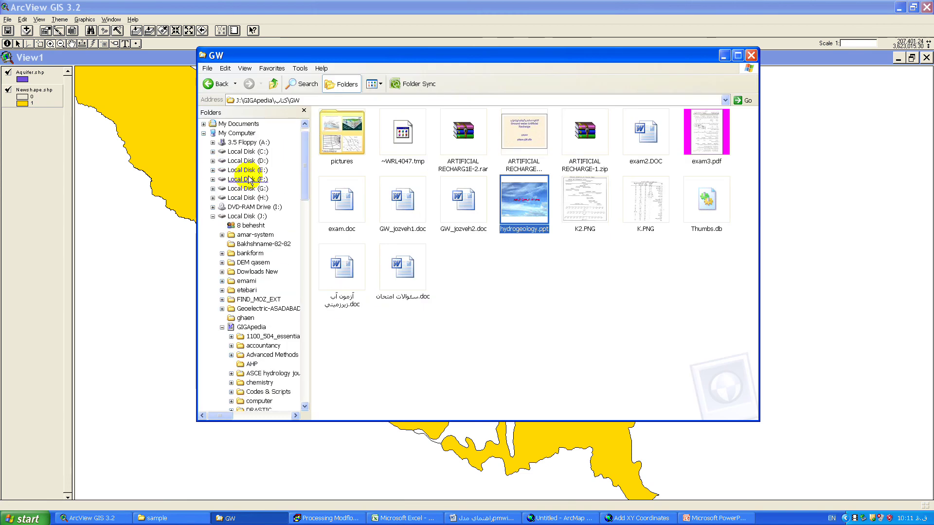
click(246, 216)
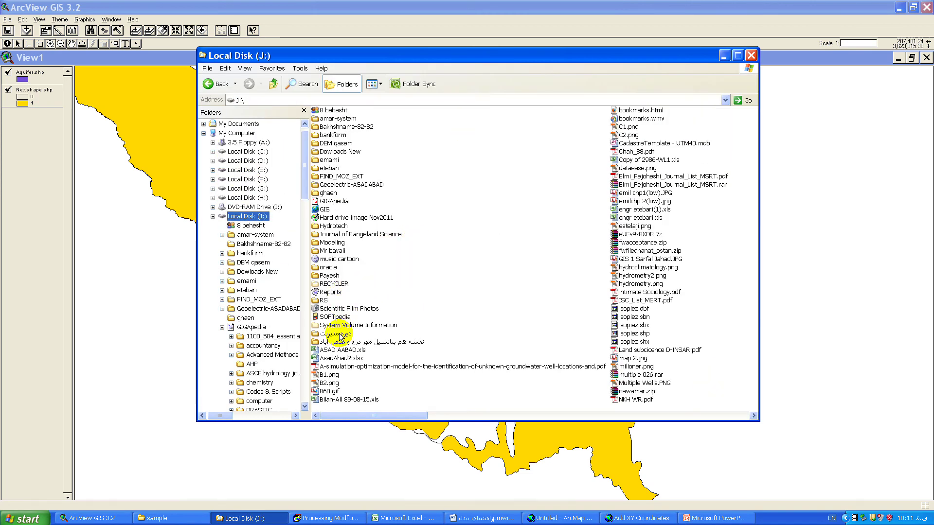
click(339, 259)
double_click(332, 242)
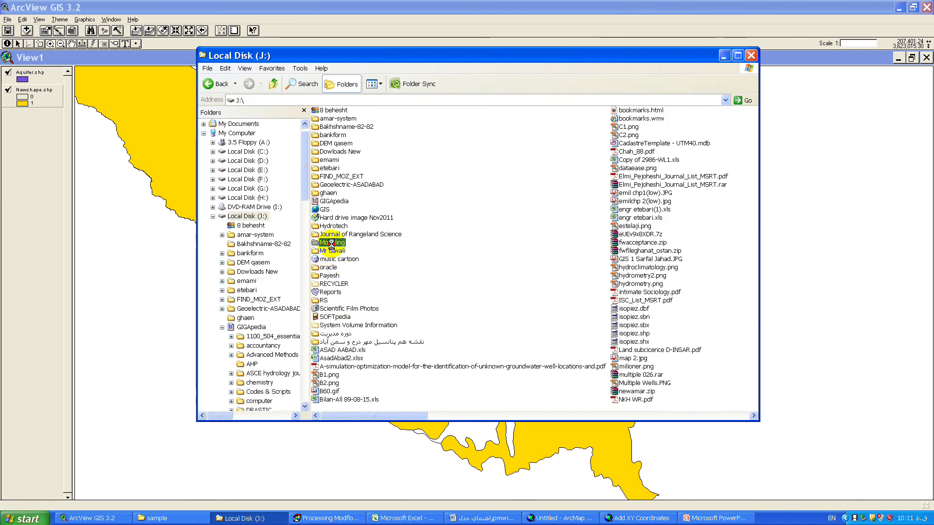
click(334, 259)
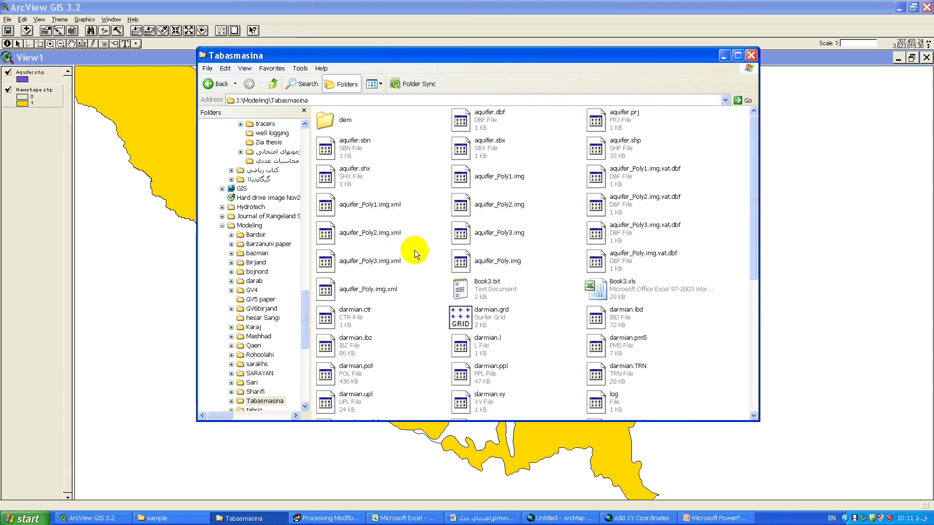
click(375, 84)
click(390, 129)
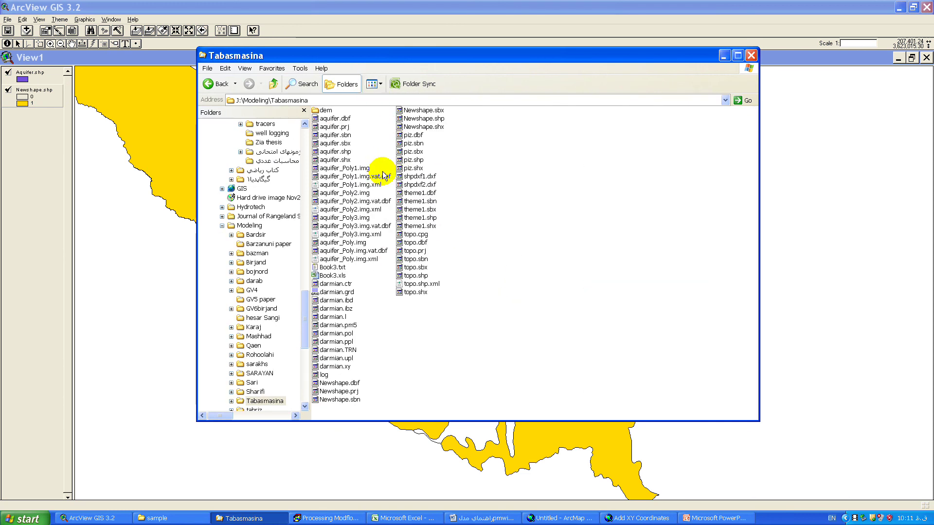
Try to delete the aquifer_Poly1 and aquifer_Poly2 raster files from the Tabasmasina folder.
drag(377, 170, 371, 213)
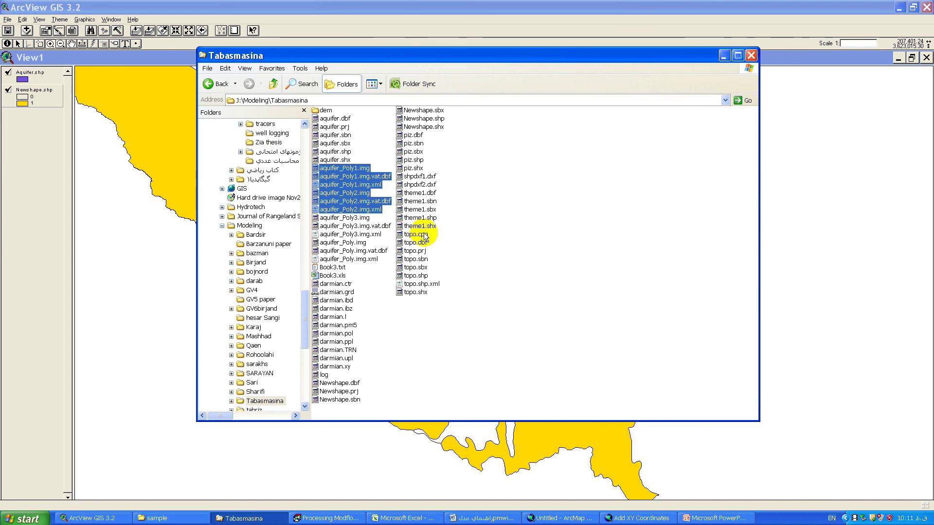
key(Delete)
key(Return)
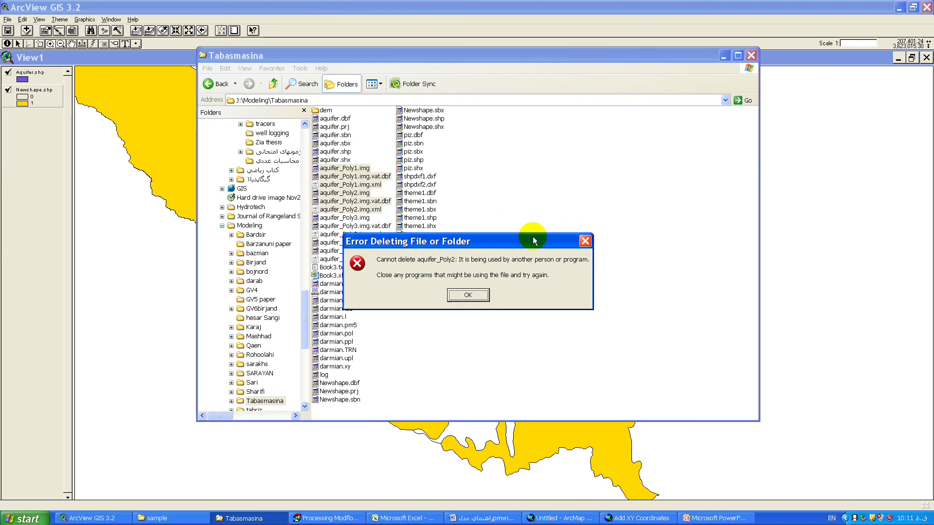
click(474, 297)
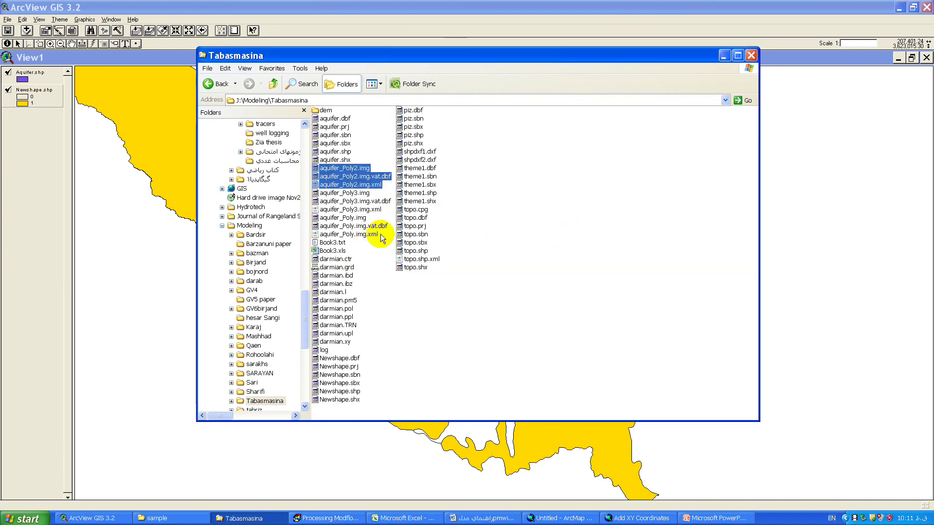
Delete the aquifer_Poly.img raster together with its .vat.dbf and .xml files.
drag(378, 219, 369, 235)
key(Delete)
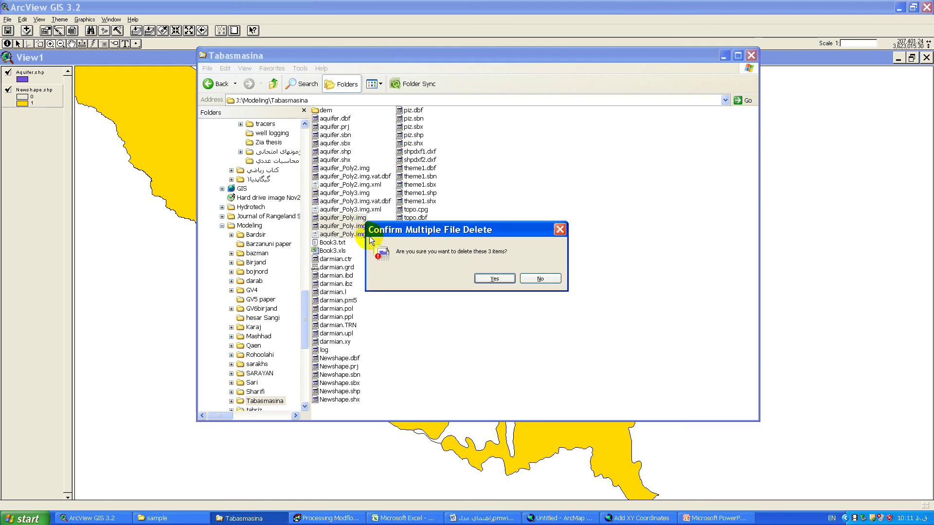
key(Return)
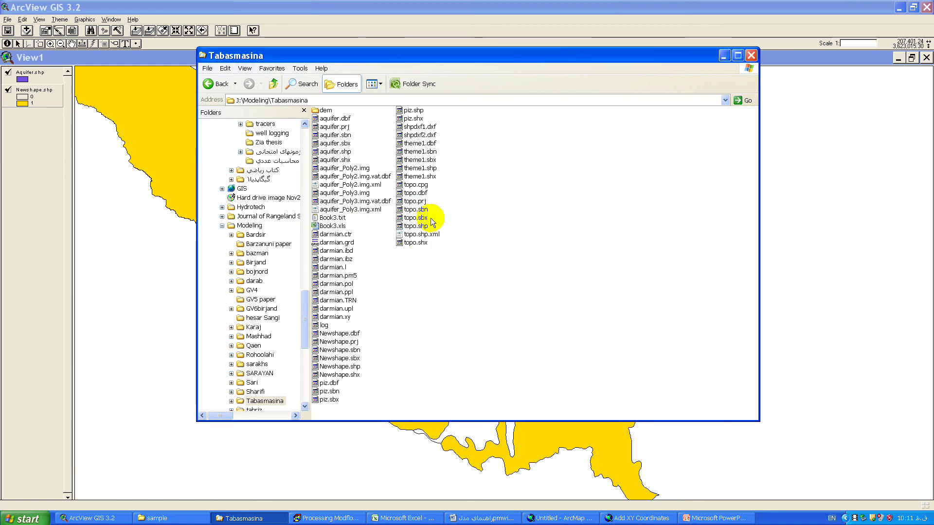
Check the Add XY Coordinates progress and open the Top of Layers (TOP) grid data in Processing Modflow.
click(114, 78)
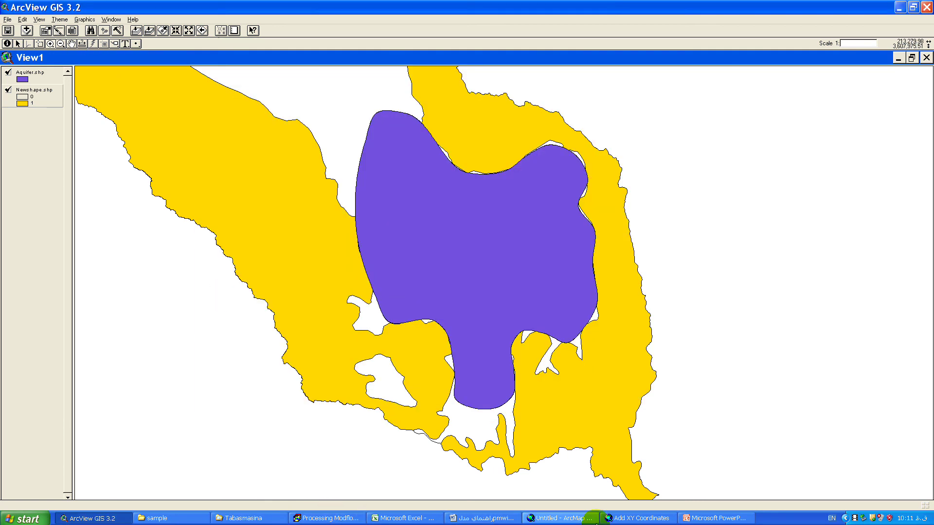
click(637, 518)
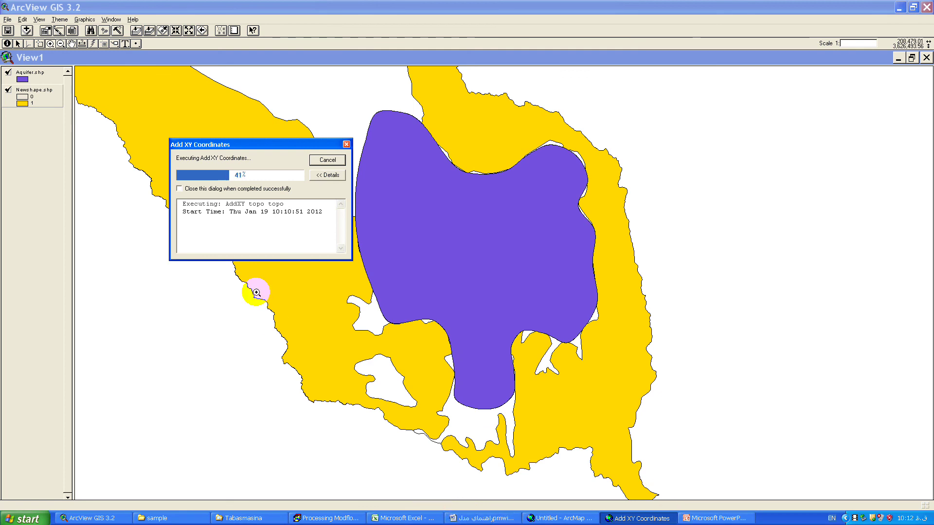
click(333, 513)
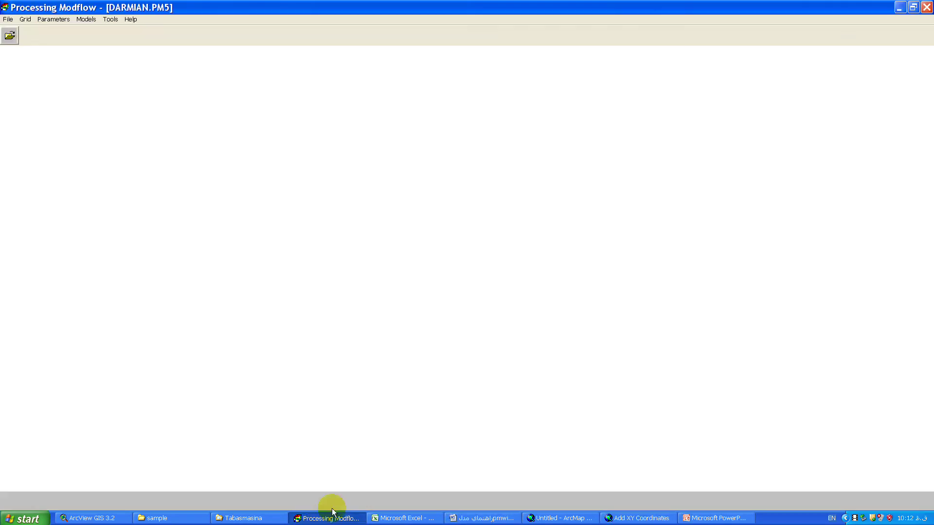
click(24, 21)
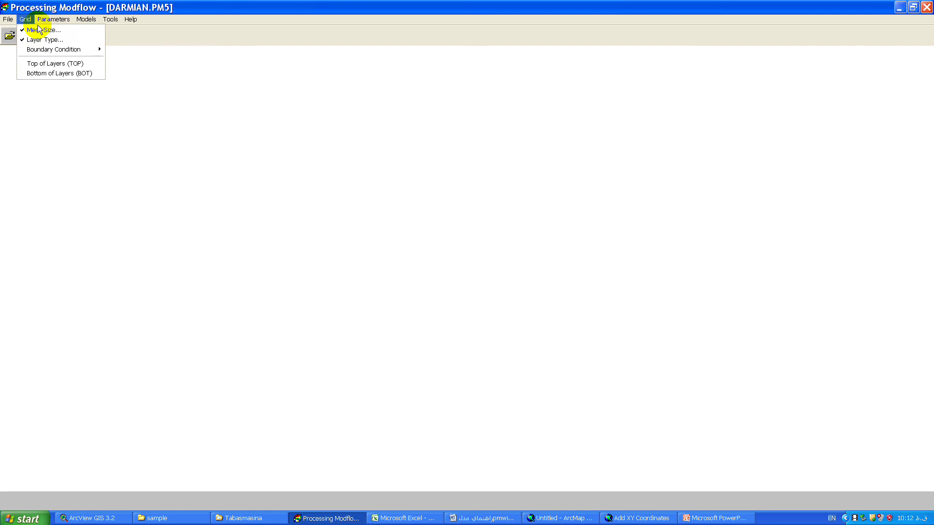
click(42, 64)
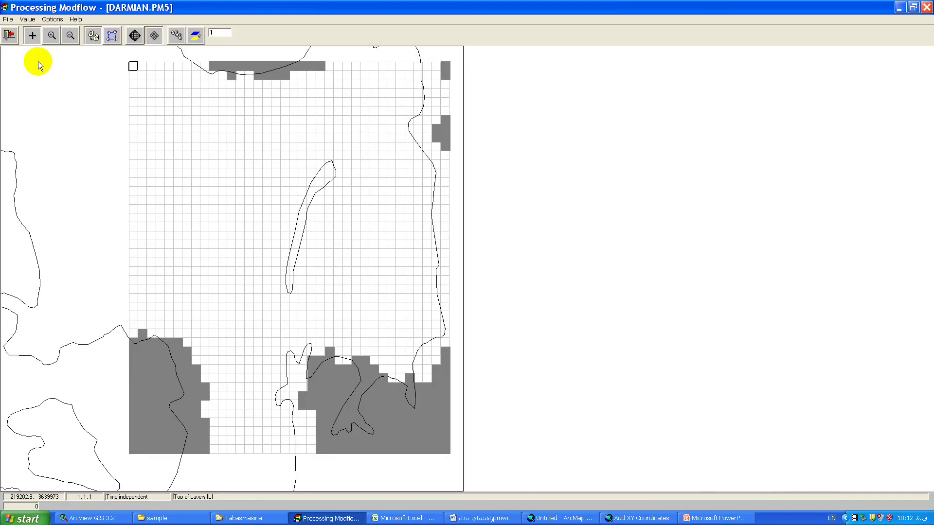
Examine the Top of Layers matrix through its last rows and columns and close it without editing.
click(30, 19)
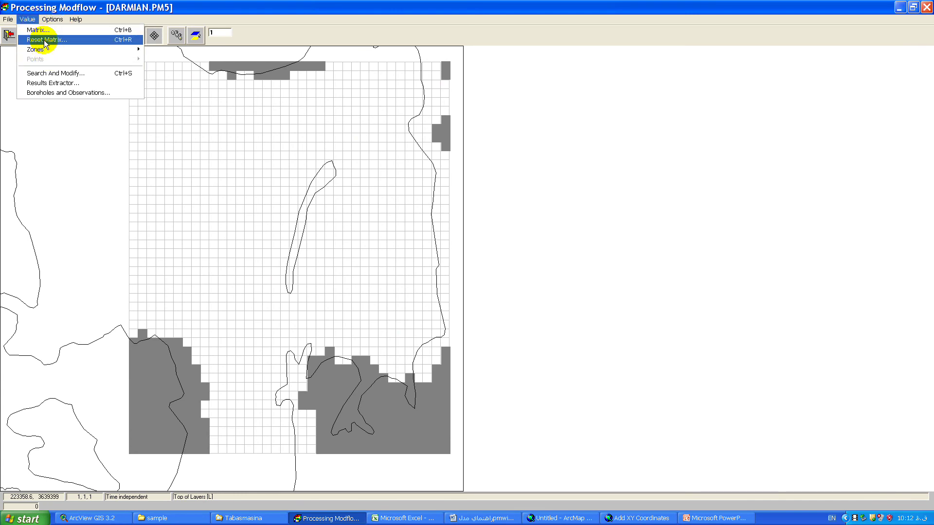
click(43, 31)
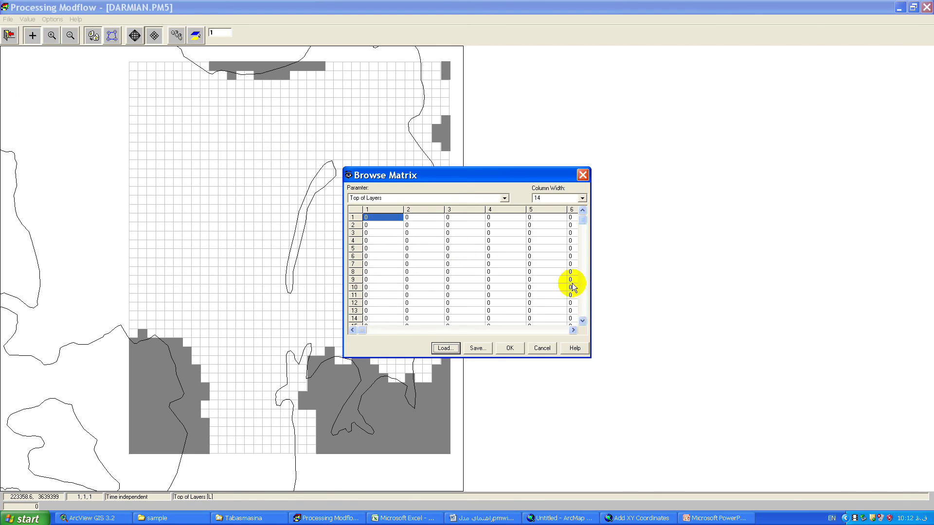
drag(583, 219, 586, 251)
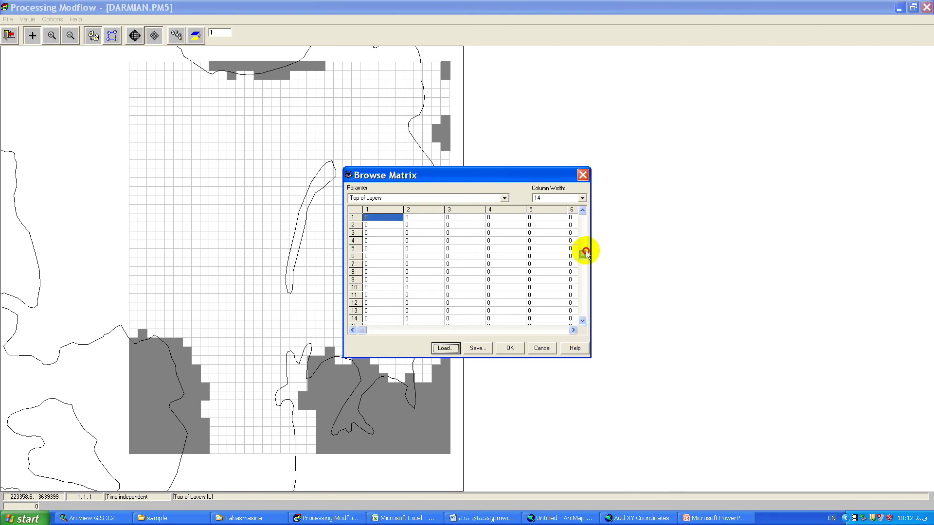
drag(362, 330, 564, 331)
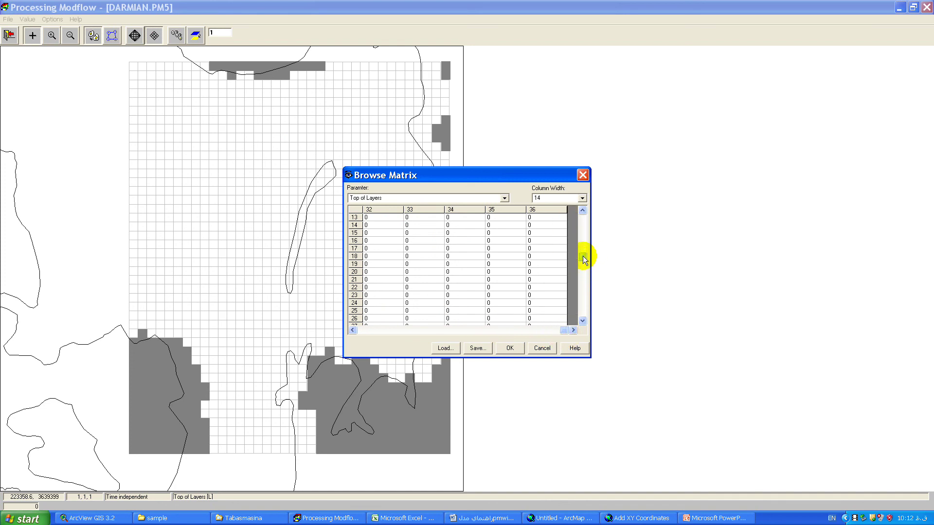
drag(586, 257, 583, 311)
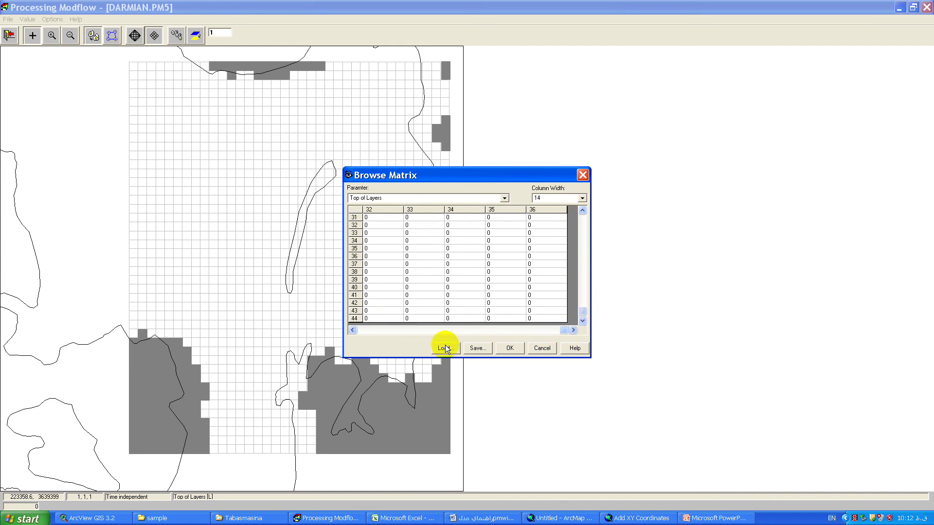
click(542, 348)
right_click(284, 191)
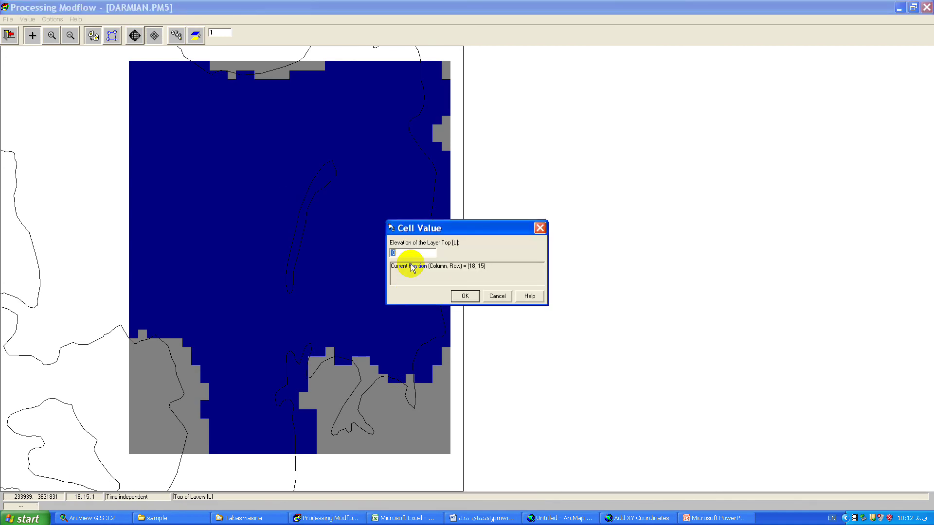
text(154)
click(498, 296)
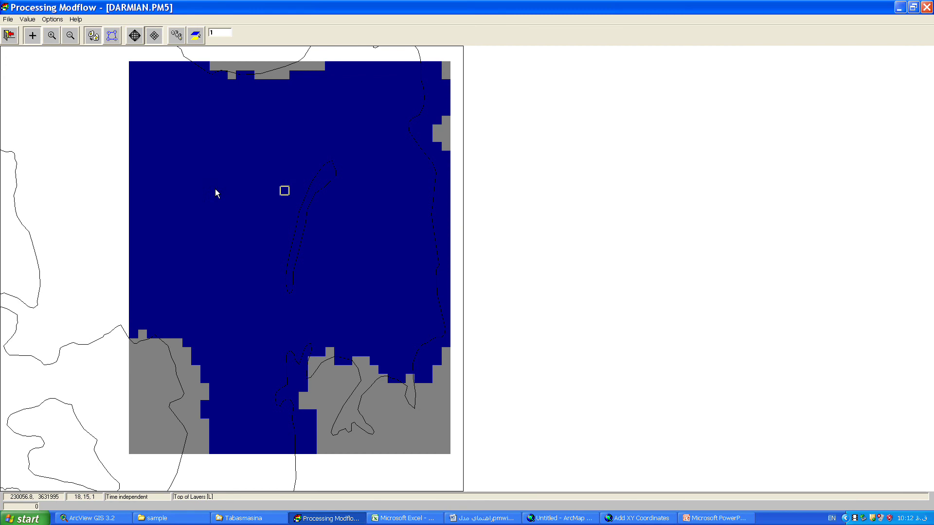
Leave the Top of Layers editor and save its changes.
click(9, 35)
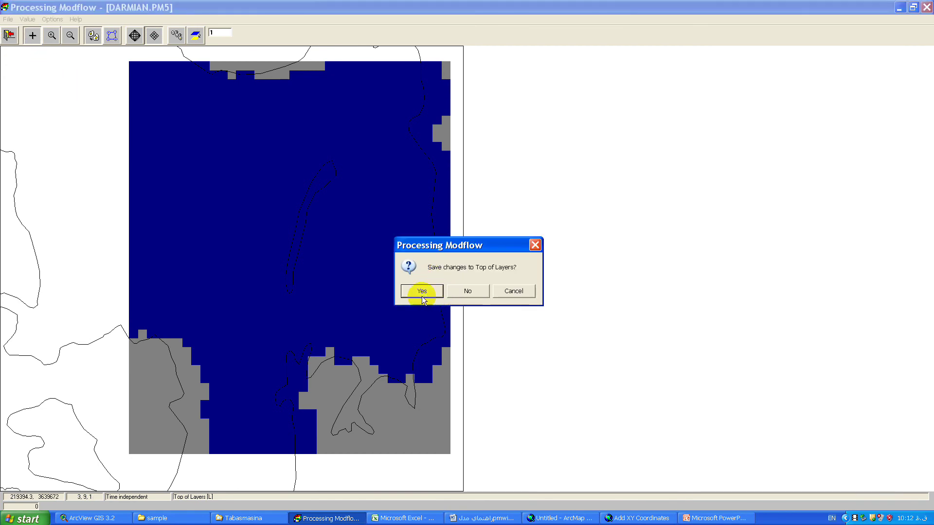
click(423, 292)
Open the Field Interpolator (PMDIS) and review its measure.dat input file and gridded.dat output file names.
click(110, 19)
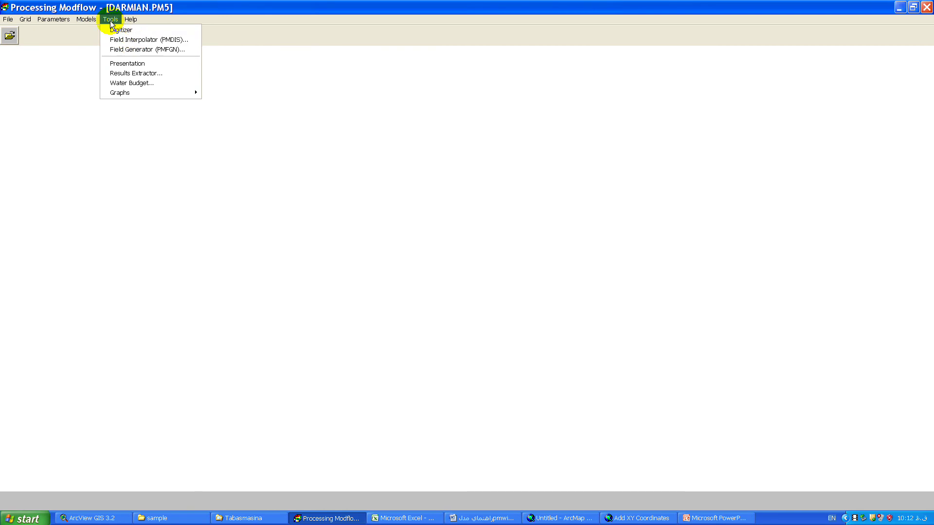
click(159, 41)
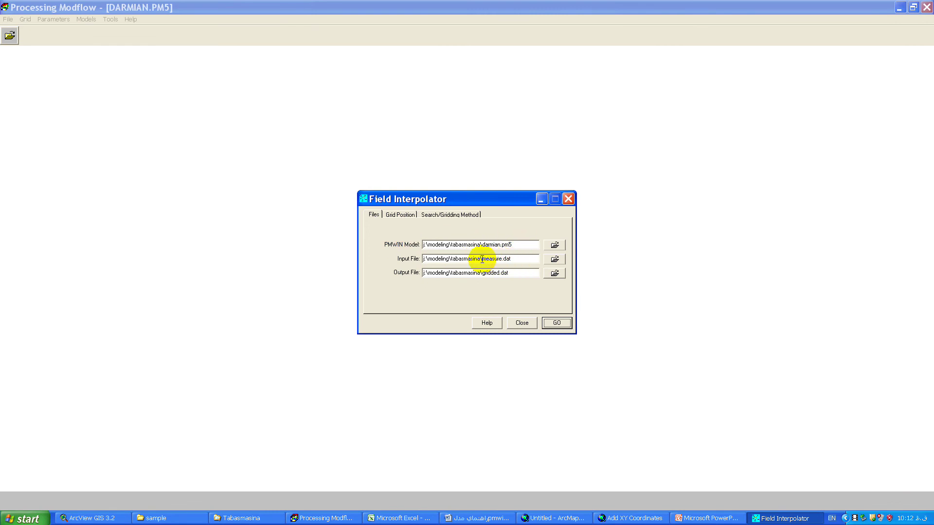
drag(482, 259, 526, 259)
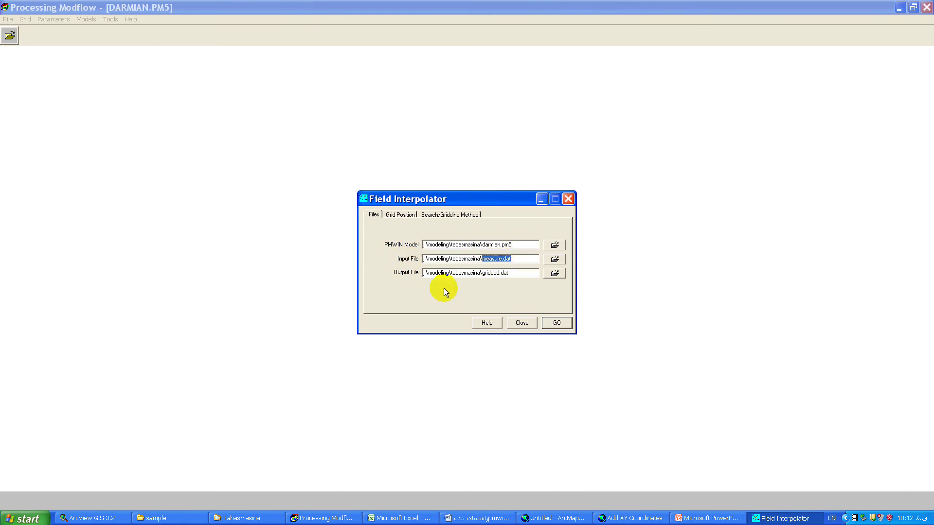
drag(510, 273, 482, 273)
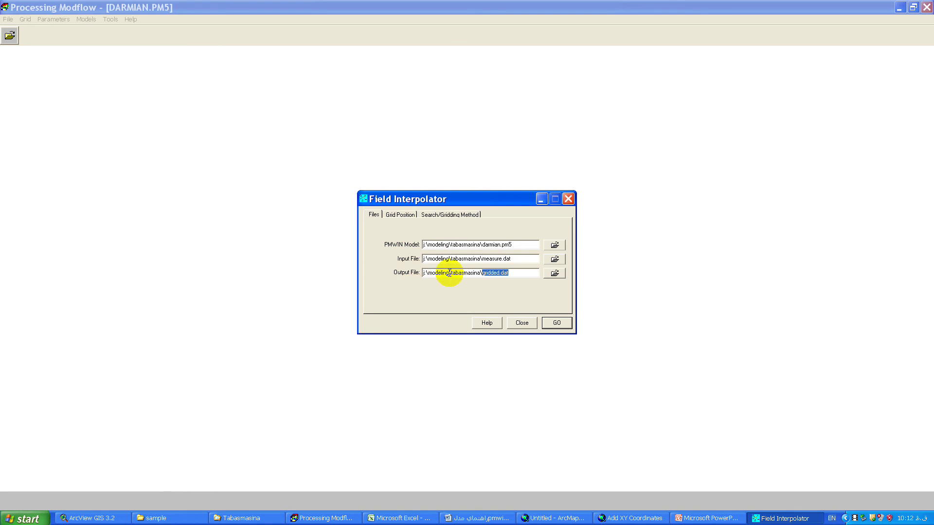
Set the Field Interpolator's gridding method to Kriging, review the grid position, and close the interpolator without running it.
click(434, 216)
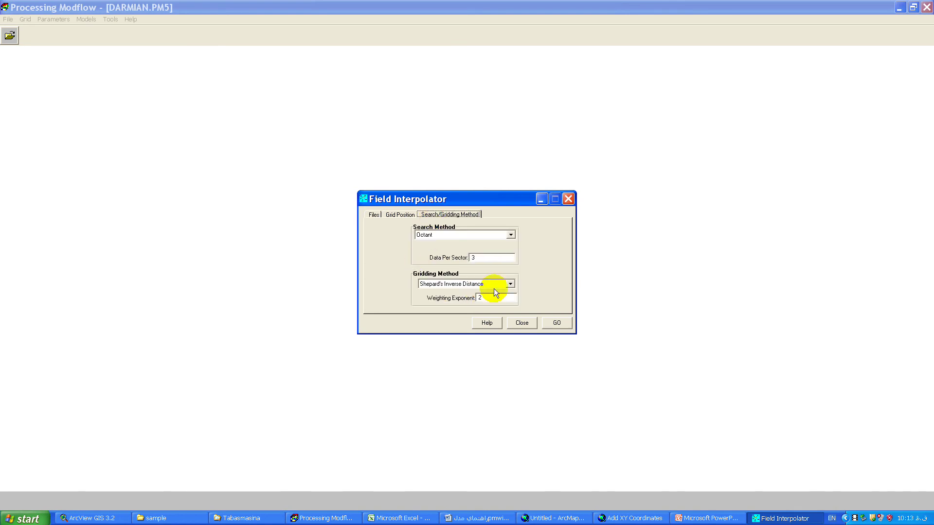
click(509, 284)
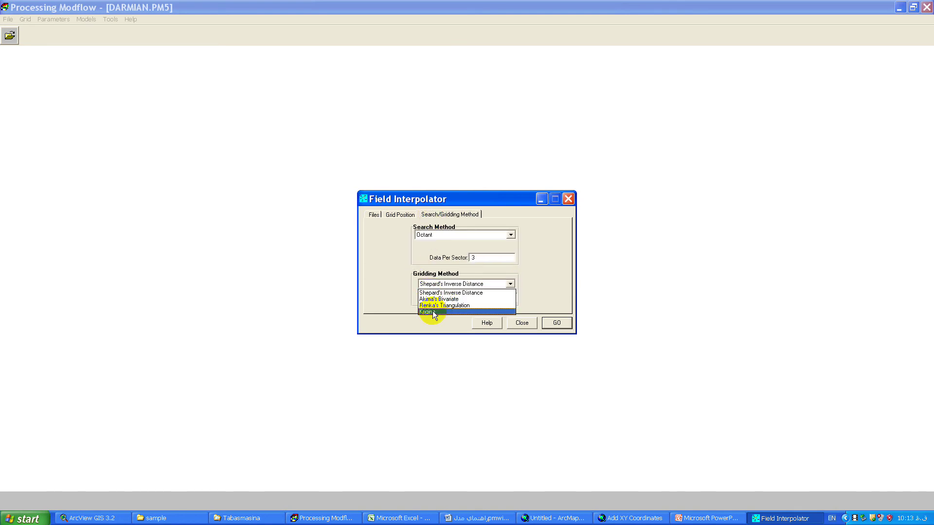
click(433, 311)
click(439, 284)
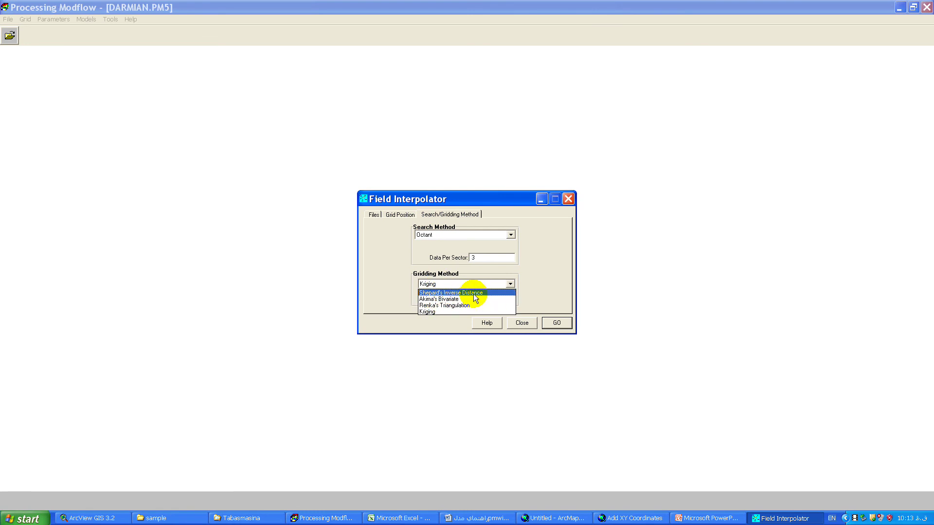
click(542, 274)
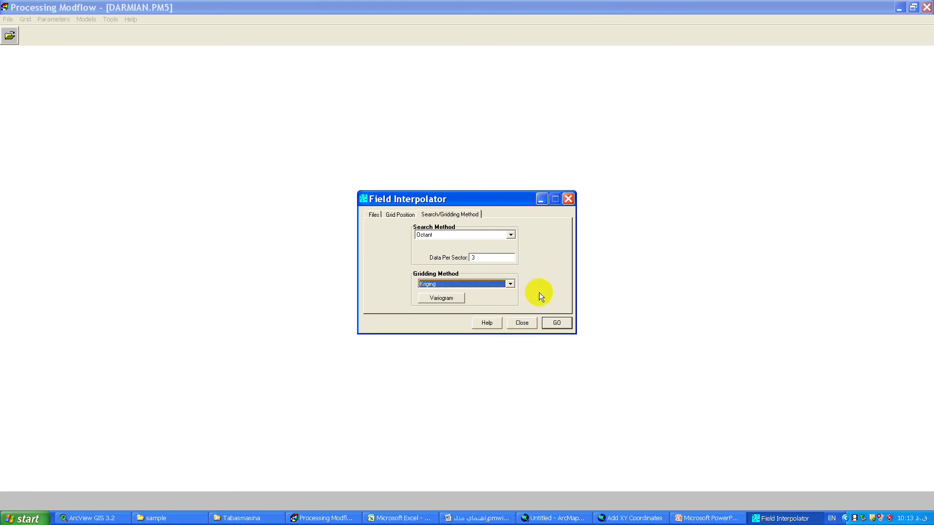
click(401, 216)
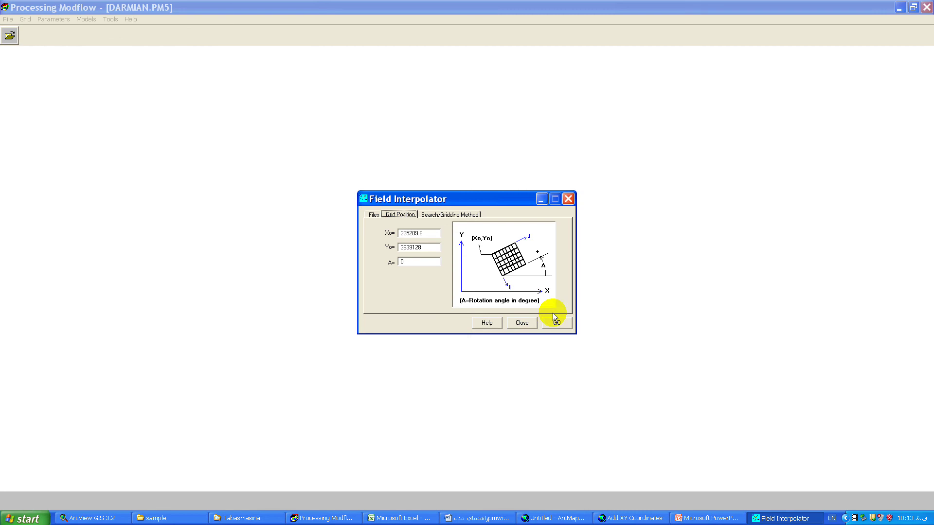
click(525, 324)
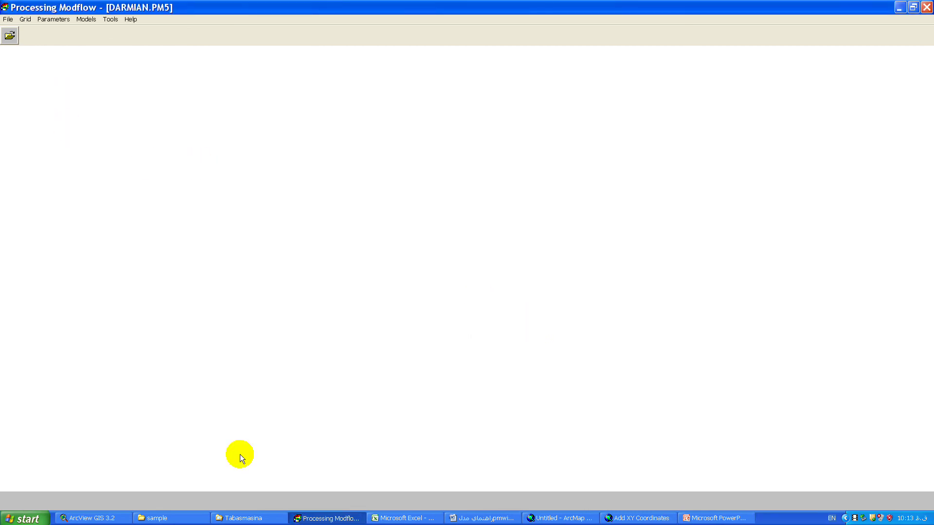
Dismiss the Add XY Coordinates report, switch to ArcMap and open the topo layer's attribute table.
click(637, 518)
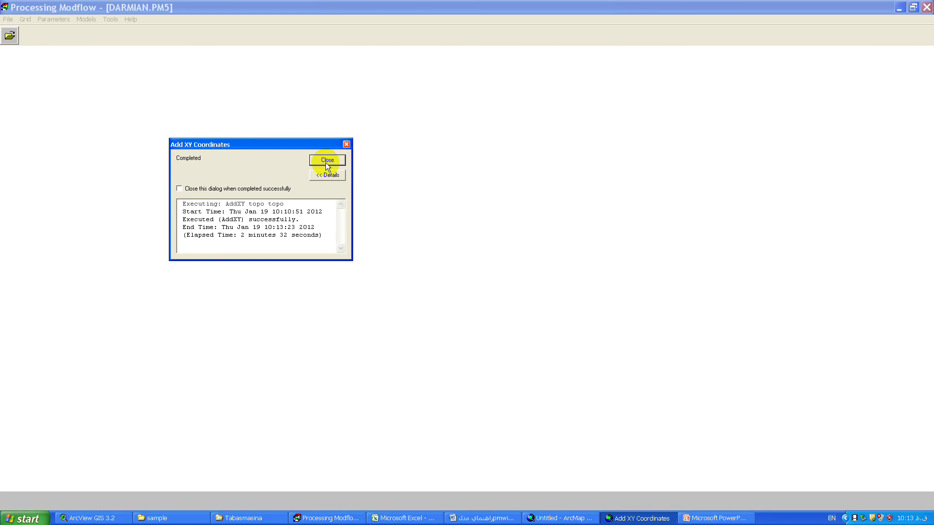
click(323, 162)
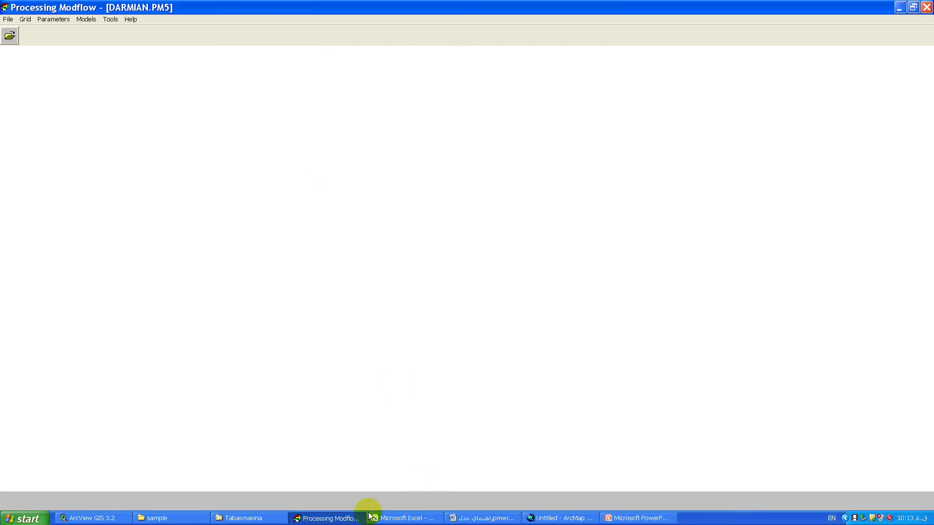
click(508, 518)
click(564, 518)
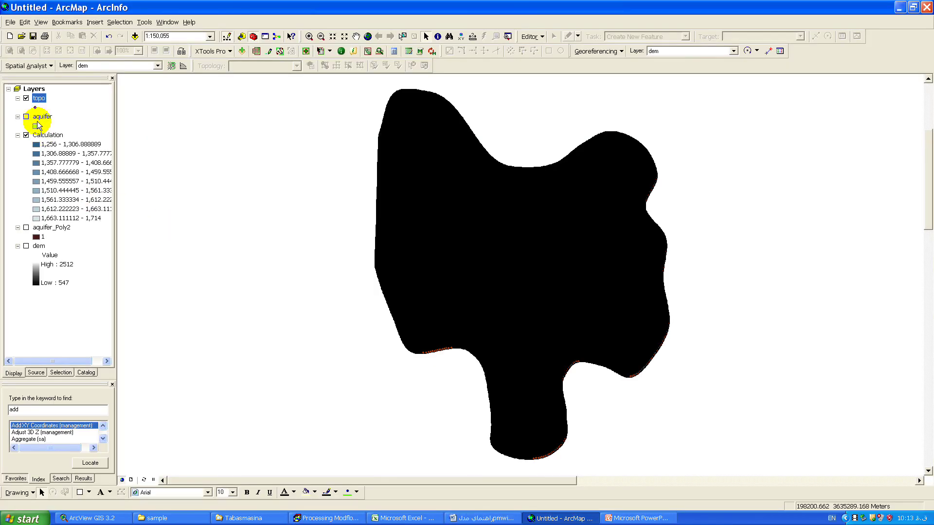
right_click(39, 100)
click(69, 120)
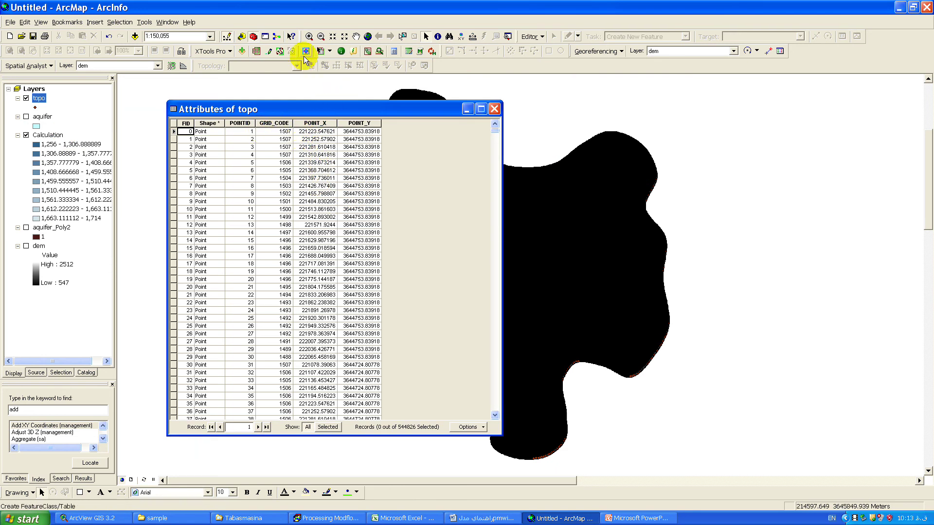
Export the topo layer's GRID_CODE, POINT_X and POINT_Y fields to MS Excel with XTools Pro.
click(210, 51)
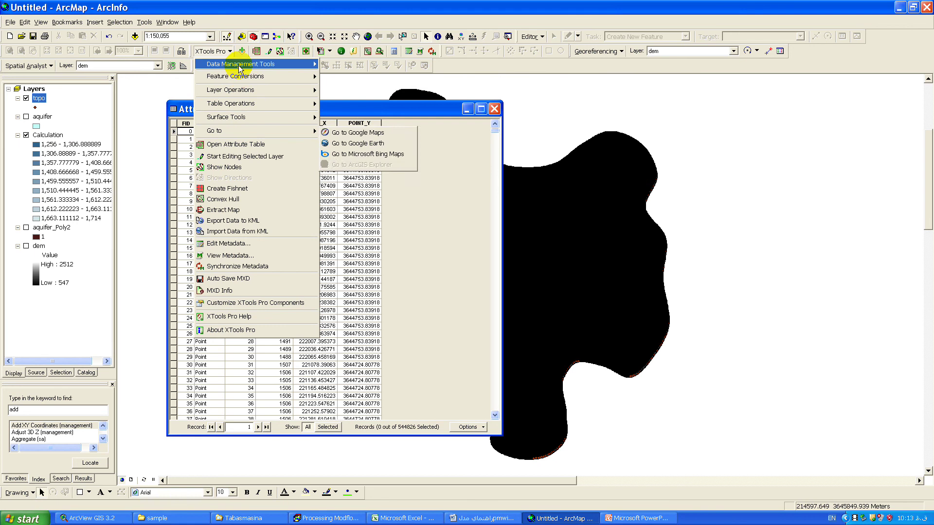
mouse_move(239, 68)
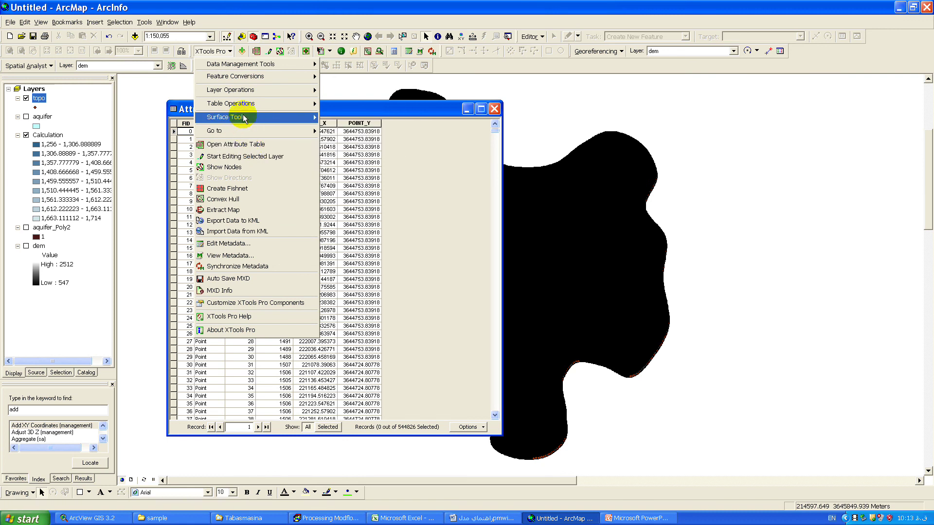
mouse_move(244, 119)
mouse_move(292, 104)
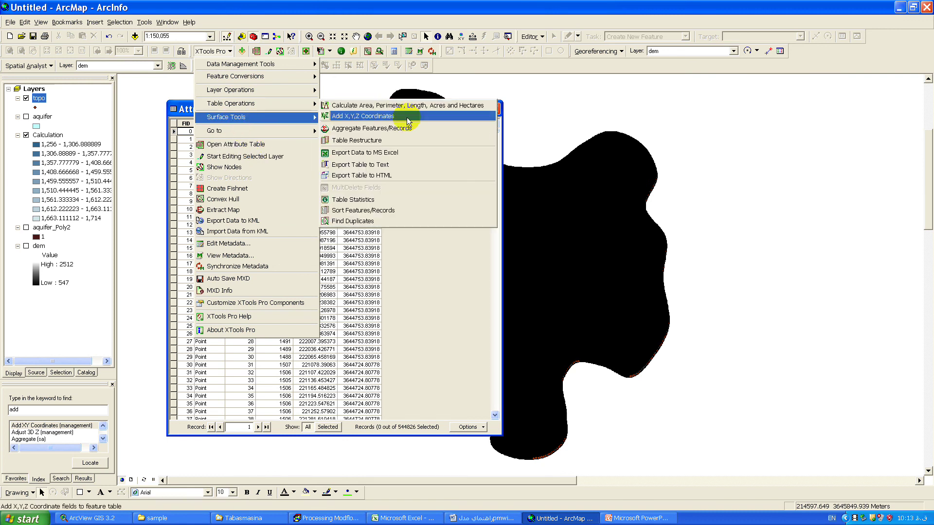
click(366, 152)
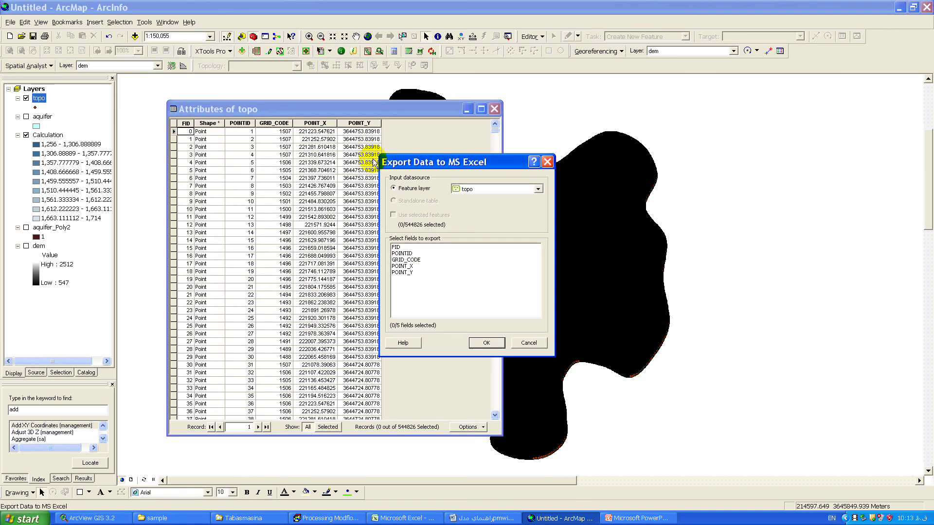
click(407, 272)
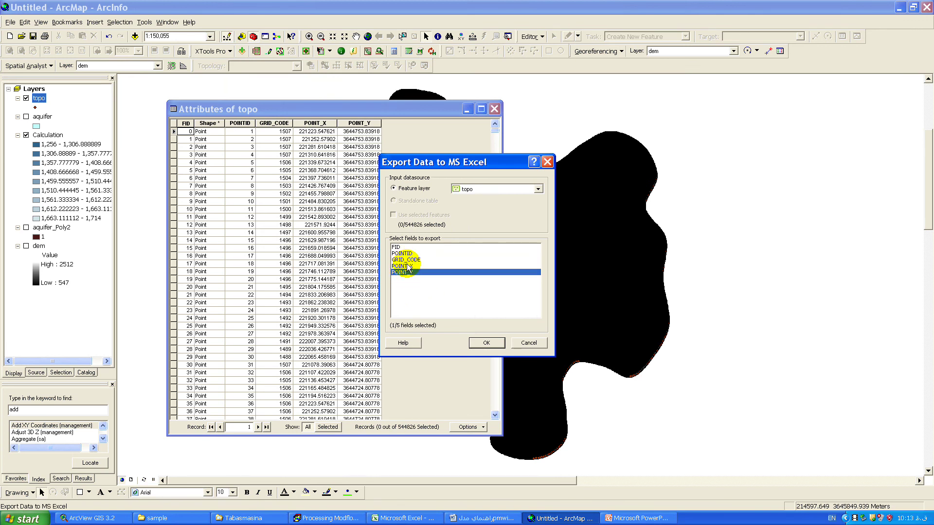
shift+click(407, 260)
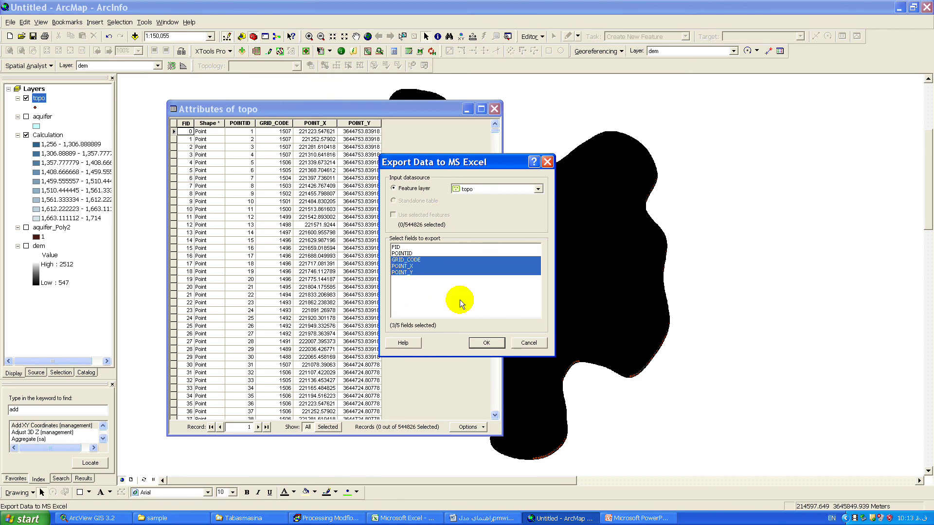
click(486, 343)
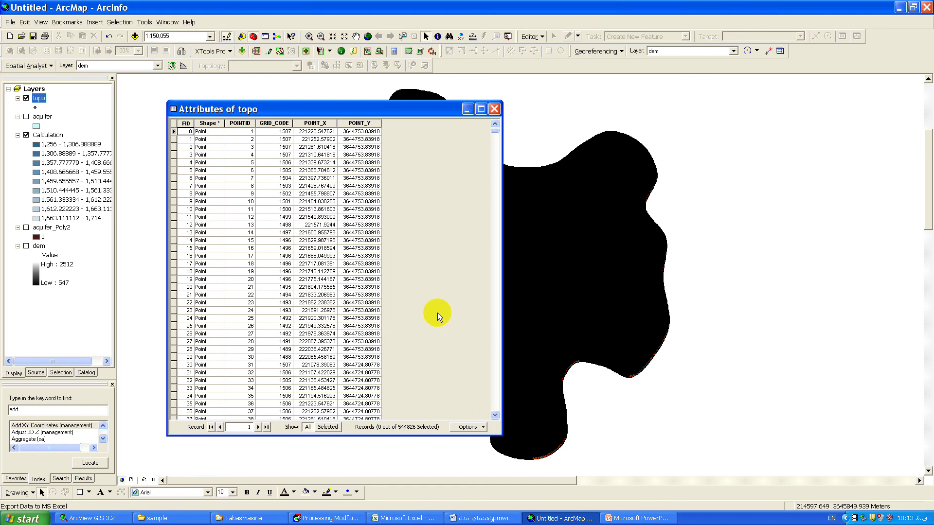